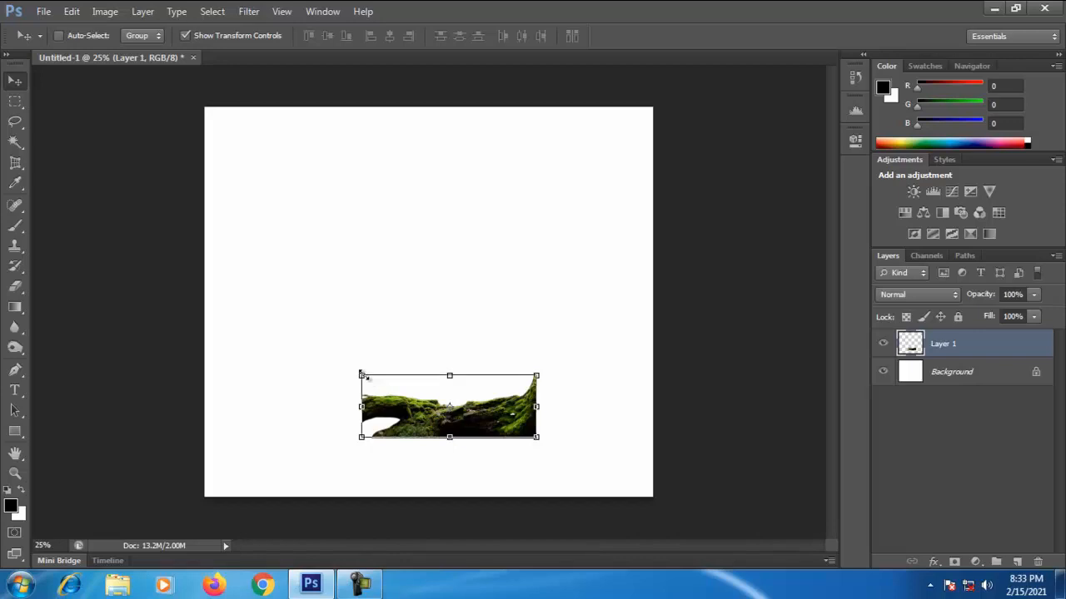
Step: Enlarge the mossy log to span the canvas width along the bottom and erase the stray fragment at its upper left end
left_click_drag(537, 437, 651, 509)
left_click_drag(586, 436, 585, 466)
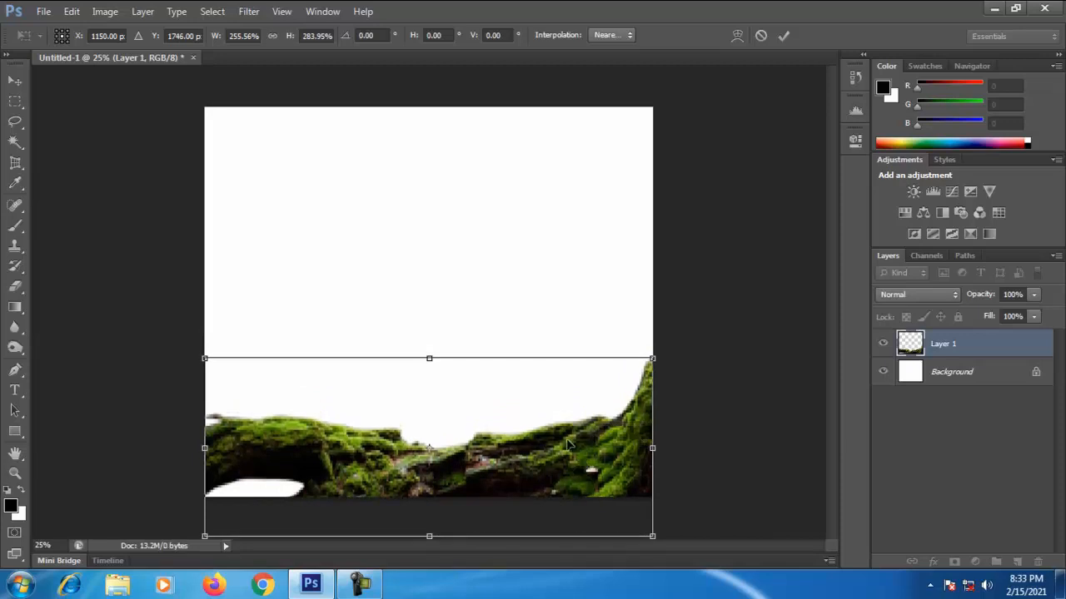
left_click(15, 122)
left_click(514, 224)
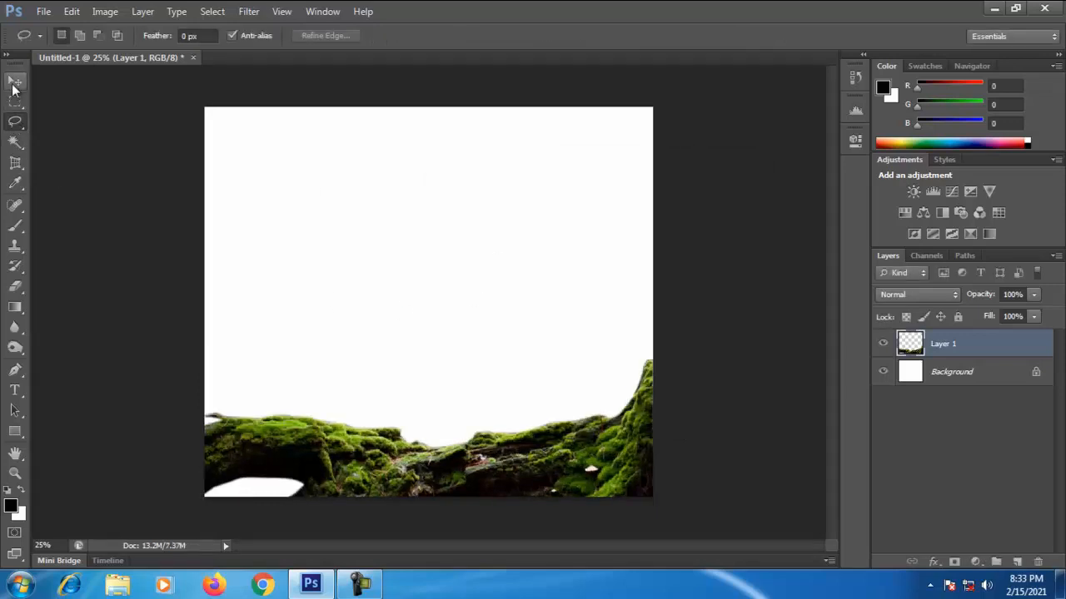
left_click(17, 289)
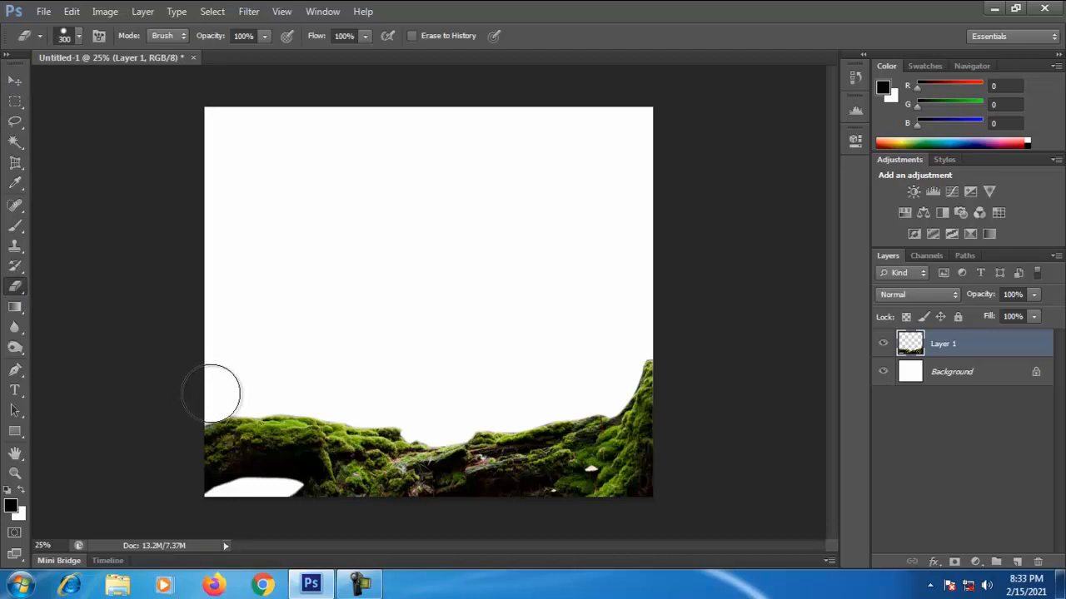
Step: Open the cloudy sky picture, copy it into the composition as a new layer and close the source image
left_click(44, 12)
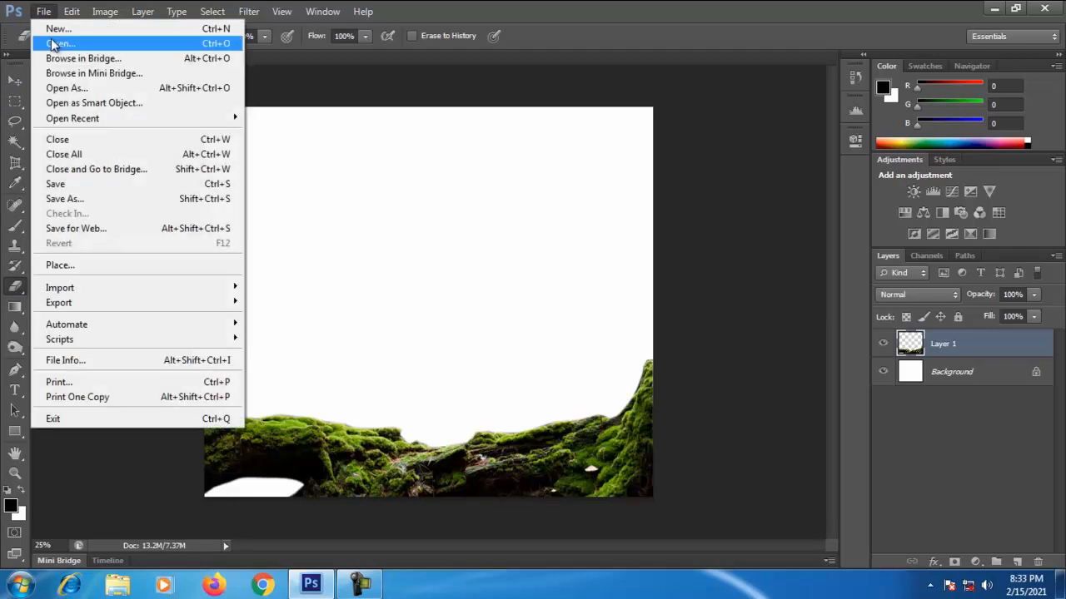
left_click(50, 40)
double_click(627, 279)
left_click_drag(924, 349, 517, 262)
left_click(597, 302)
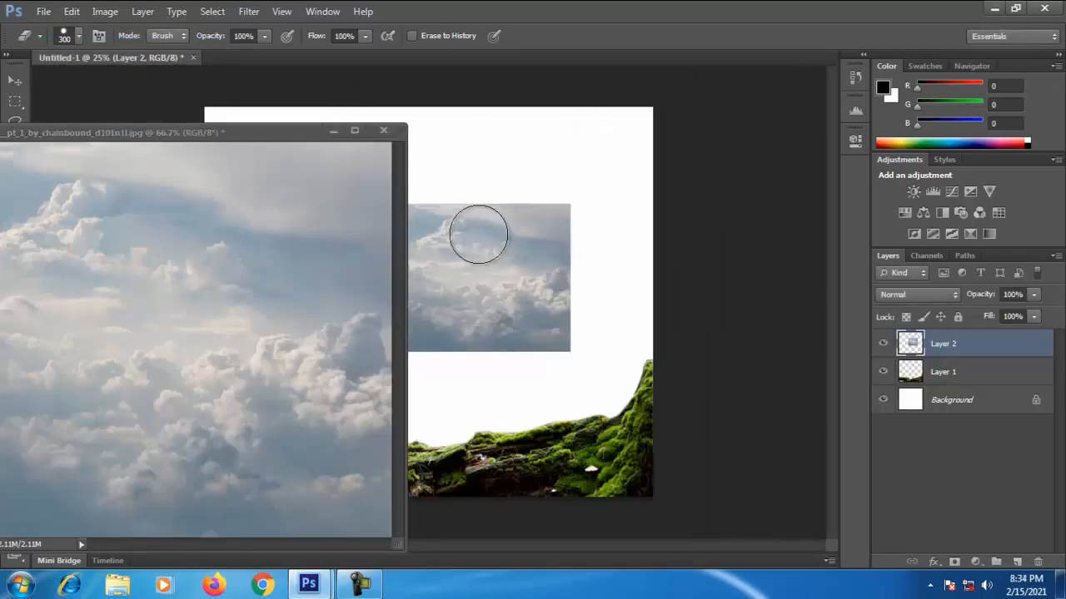
left_click(388, 133)
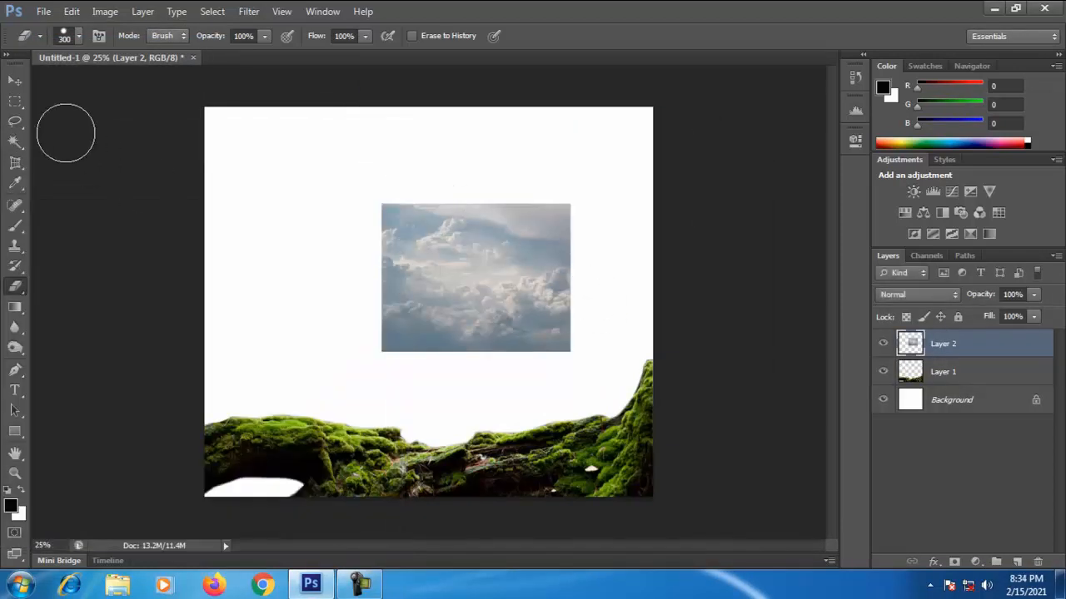
Step: Move the sky layer to the canvas's upper left corner and stretch it to cover the whole canvas
left_click(15, 81)
left_click_drag(400, 219, 230, 131)
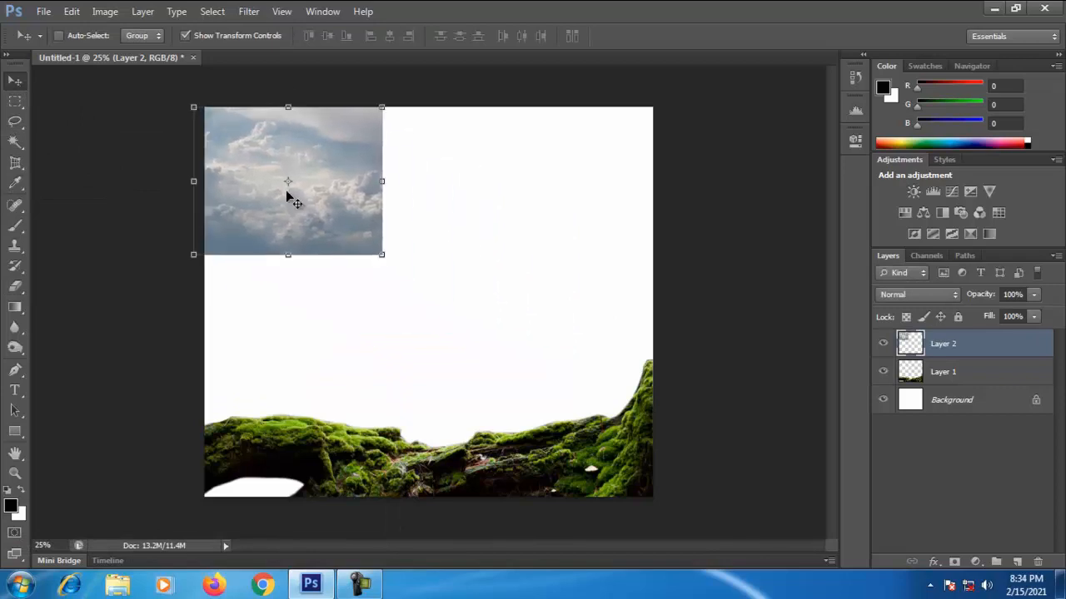
left_click_drag(391, 259, 662, 422)
left_click_drag(428, 422, 426, 497)
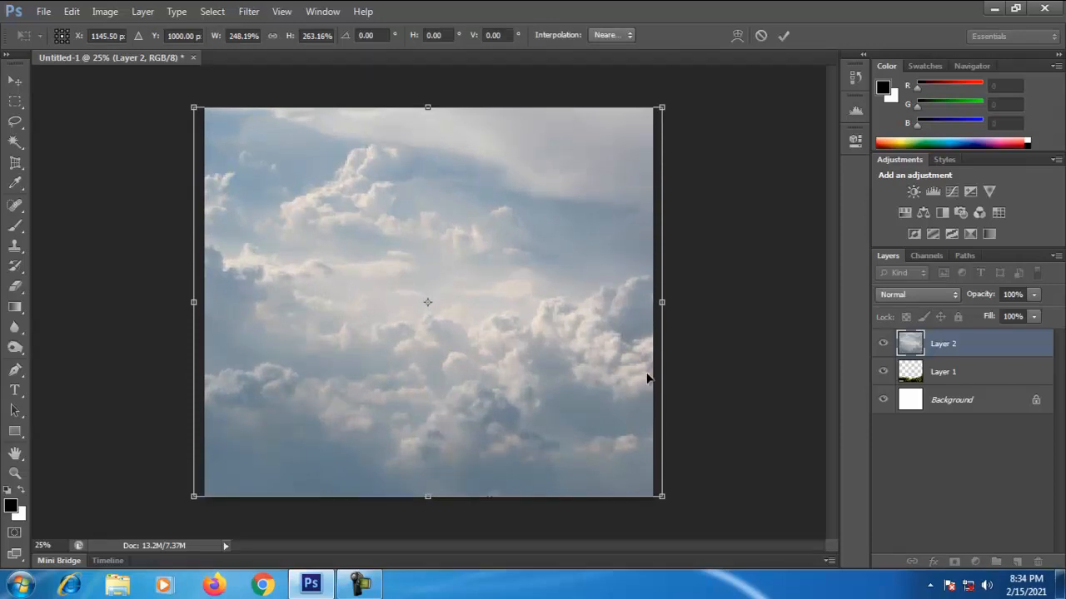
left_click(15, 121)
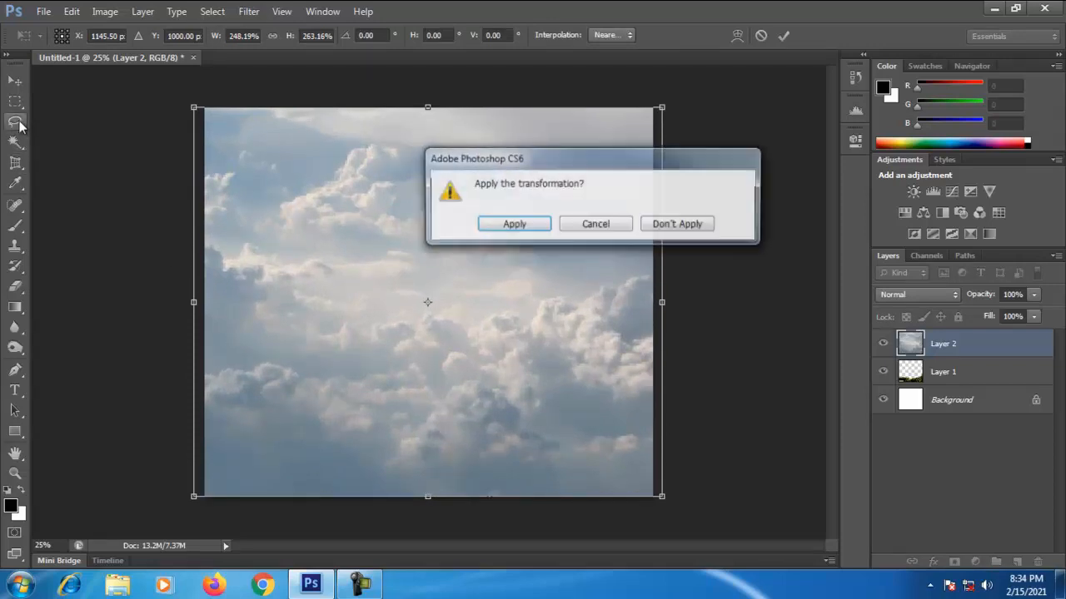
left_click(513, 225)
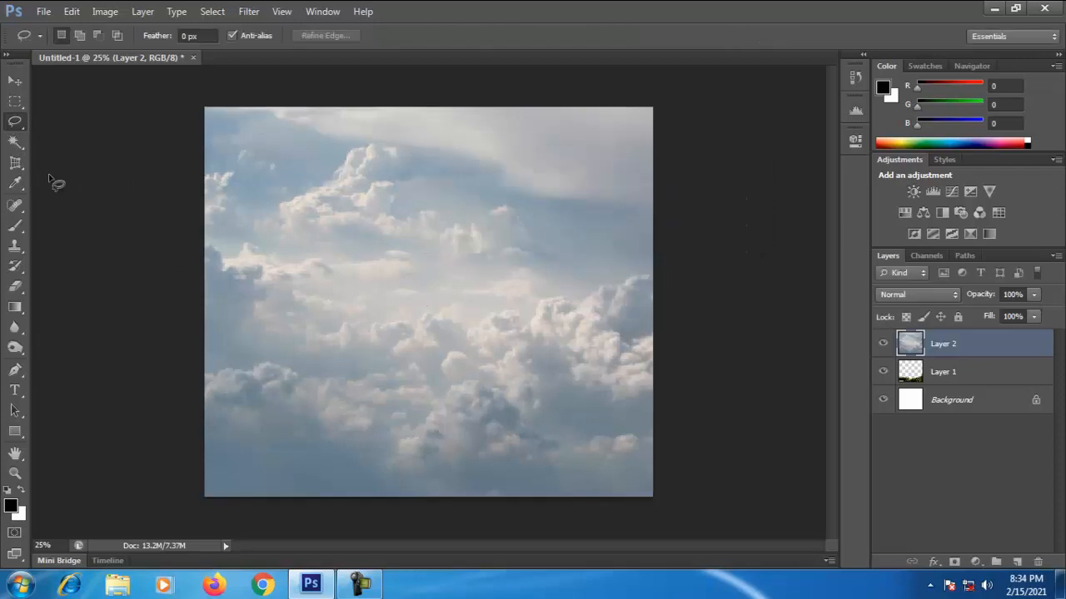
left_click(28, 169)
right_click(27, 169)
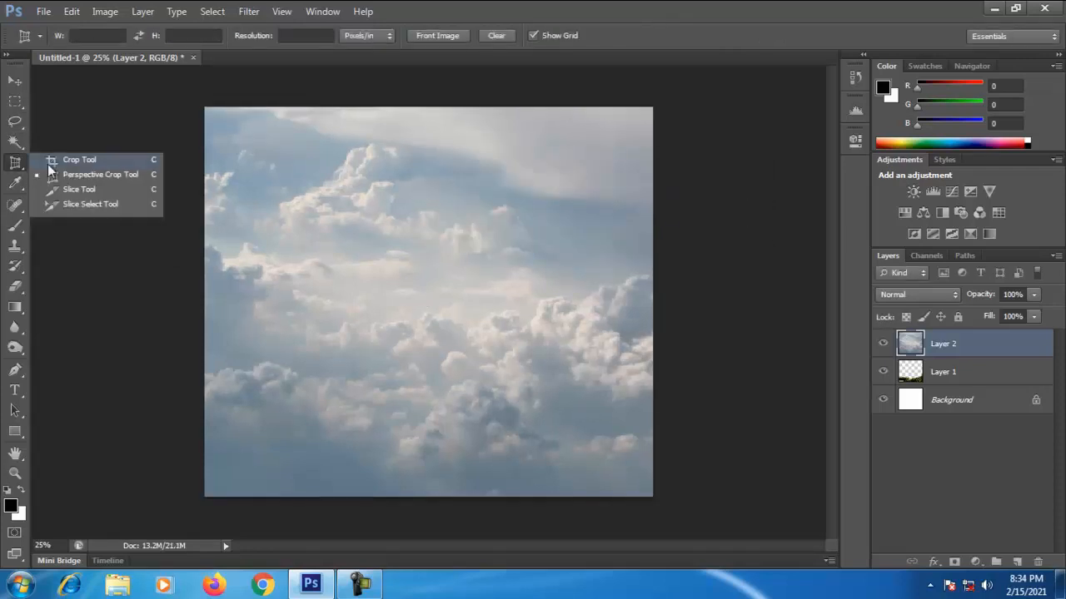
left_click(77, 159)
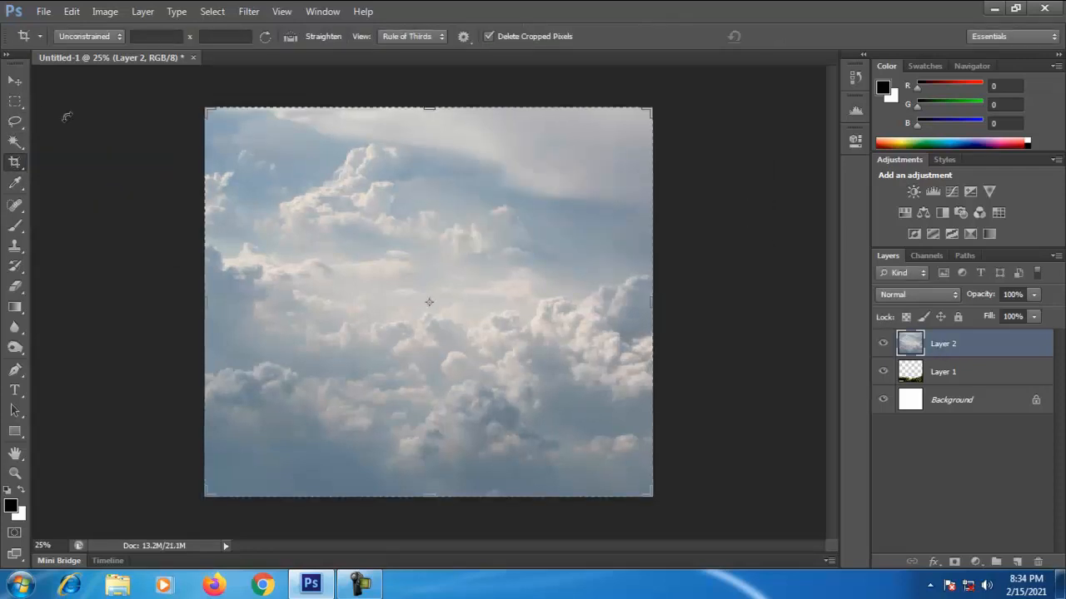
Step: Move the sky layer below the mossy log layer in the stacking order
key("v")
left_click_drag(968, 347, 979, 378)
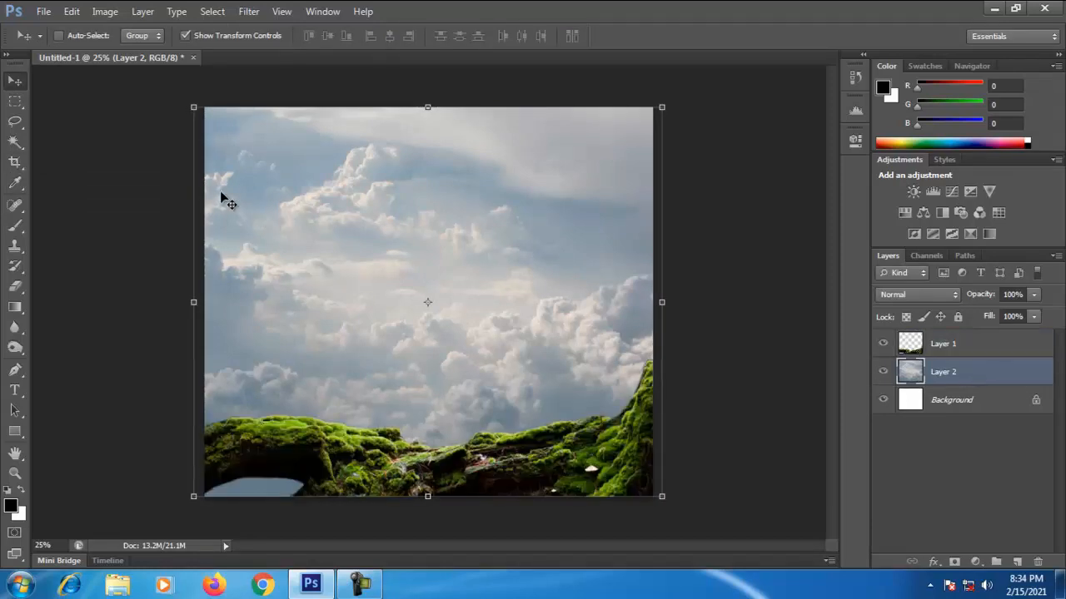
Step: Open the castle image 01, copy it into the composition with its colors converted, and close the source image
left_click(43, 11)
left_click(53, 41)
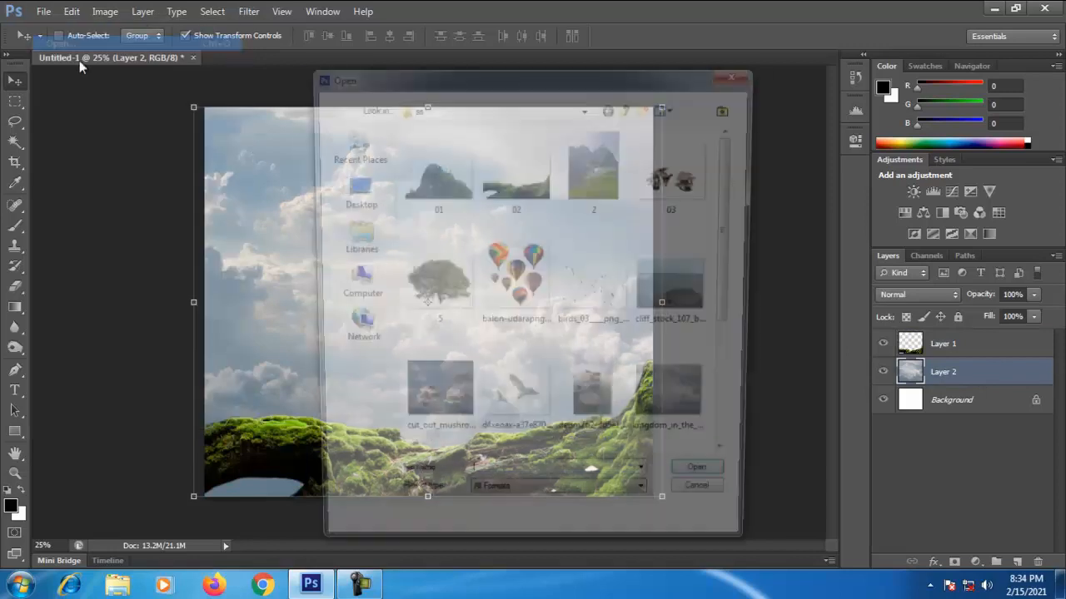
double_click(461, 220)
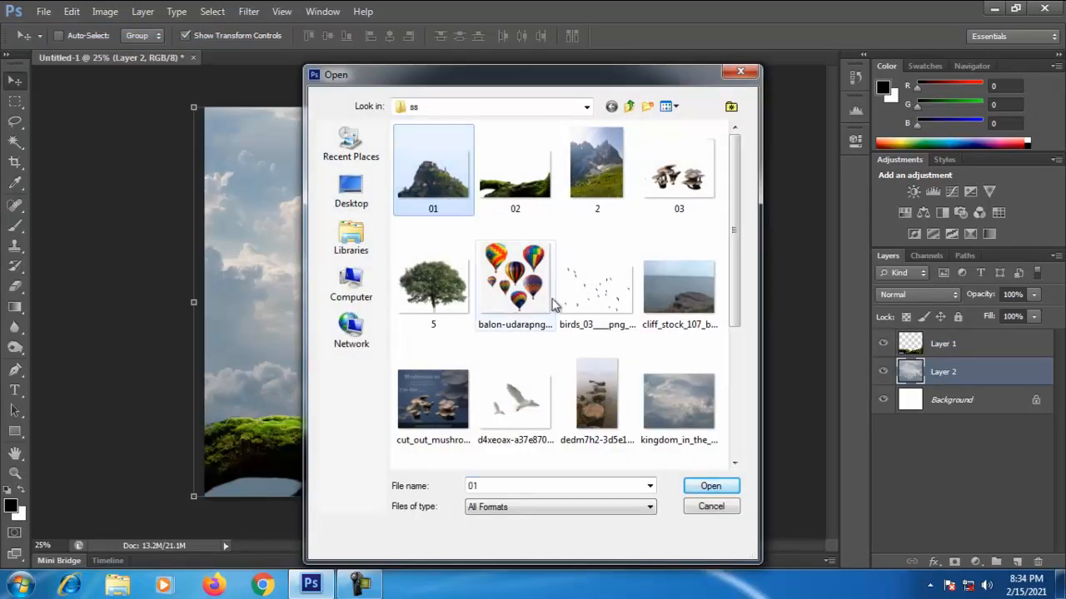
left_click_drag(539, 157, 666, 170)
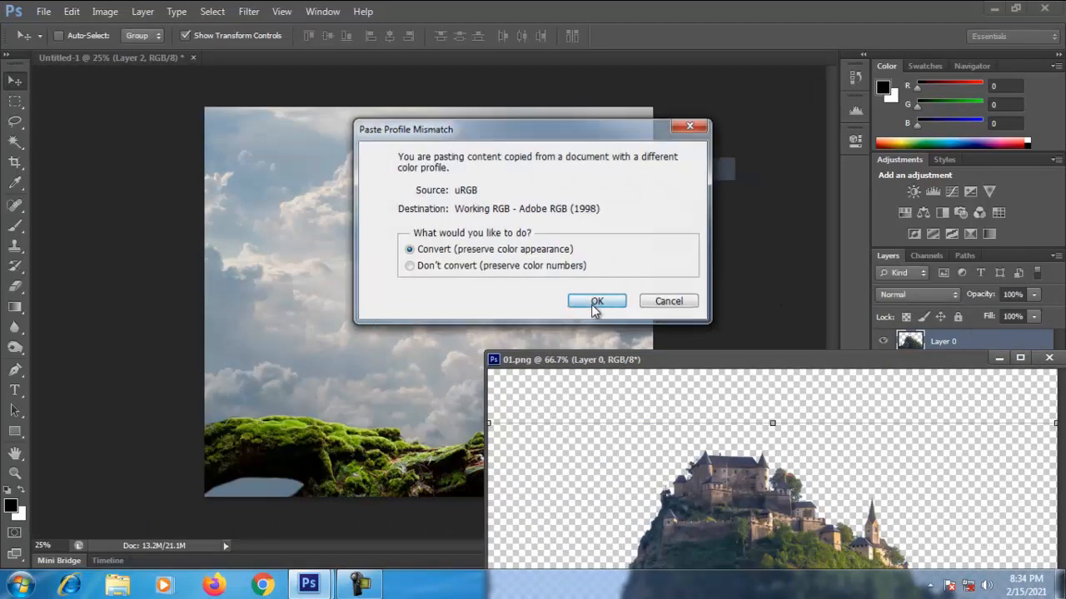
left_click(596, 303)
left_click(1049, 358)
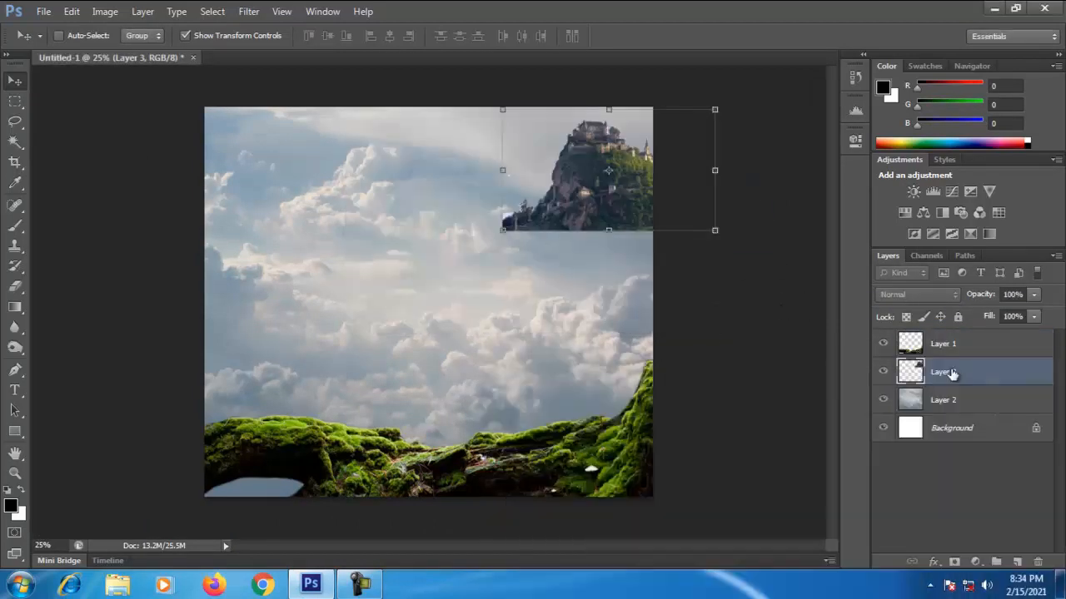
Step: Place the castle in the upper right sky, flip it horizontally and scale it to about 81% width and 109% height
key("ctrl+t")
left_click_drag(620, 171, 590, 206)
left_click_drag(675, 149, 694, 139)
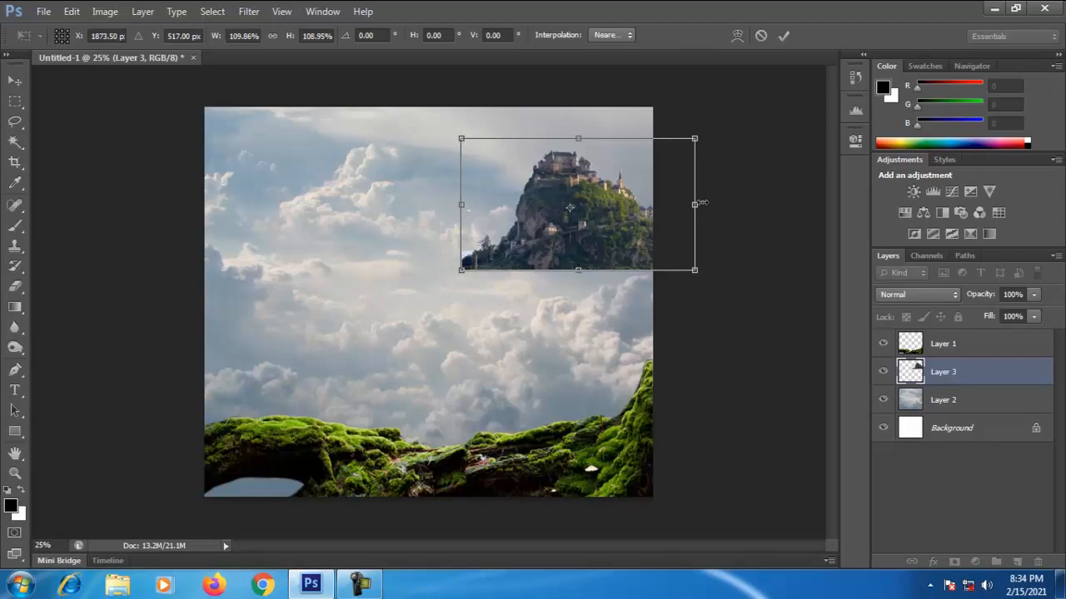
left_click_drag(698, 206, 487, 216)
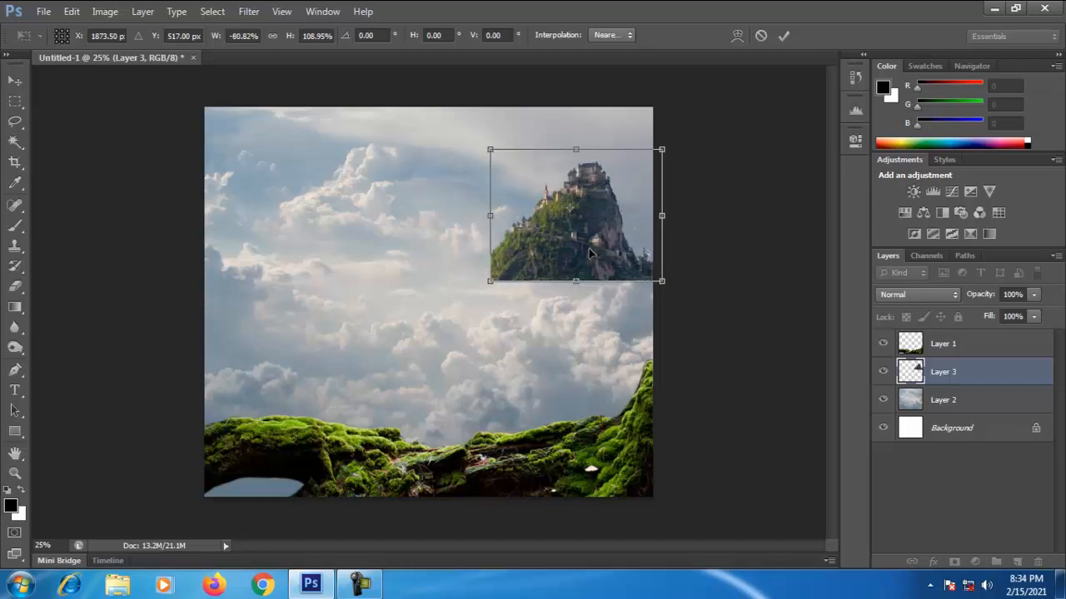
left_click(15, 163)
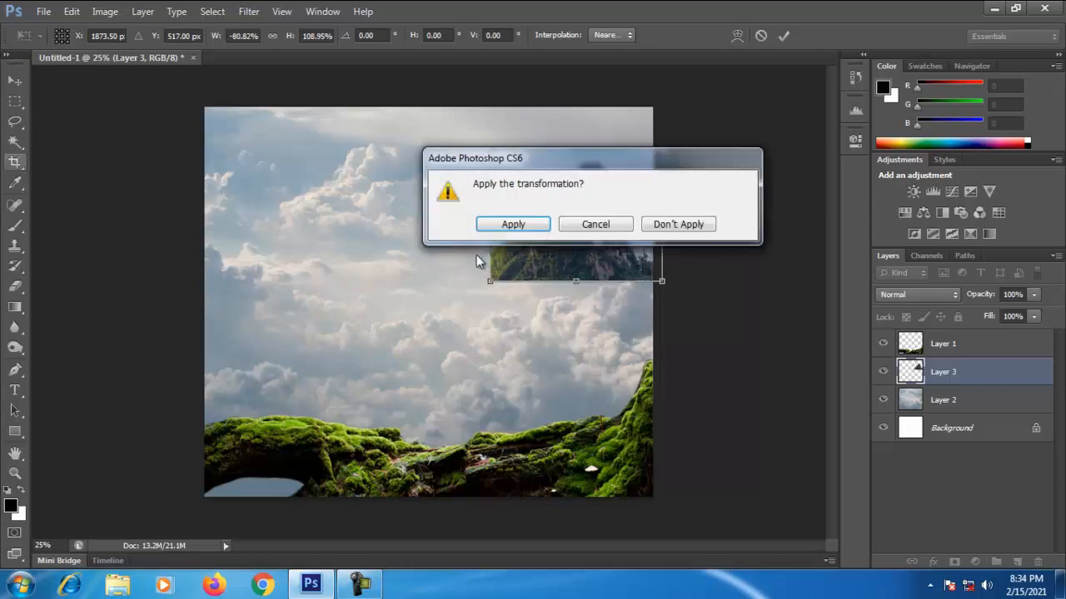
left_click(498, 231)
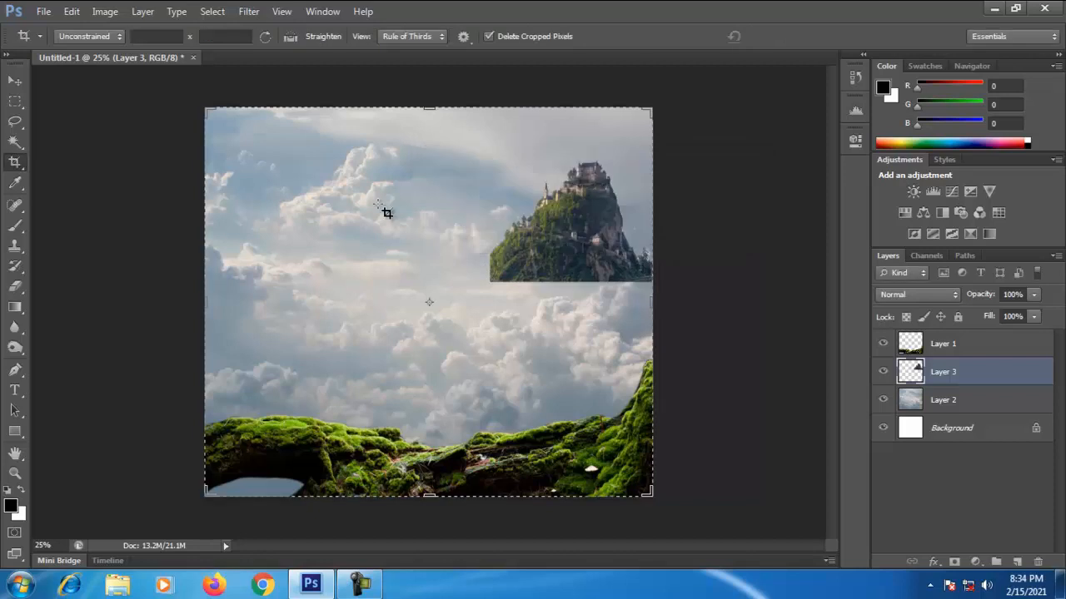
Step: Erase the castle rock's bottom edge with a hard 300 px eraser, and blend the base into the clouds with a soft one
left_click(19, 140)
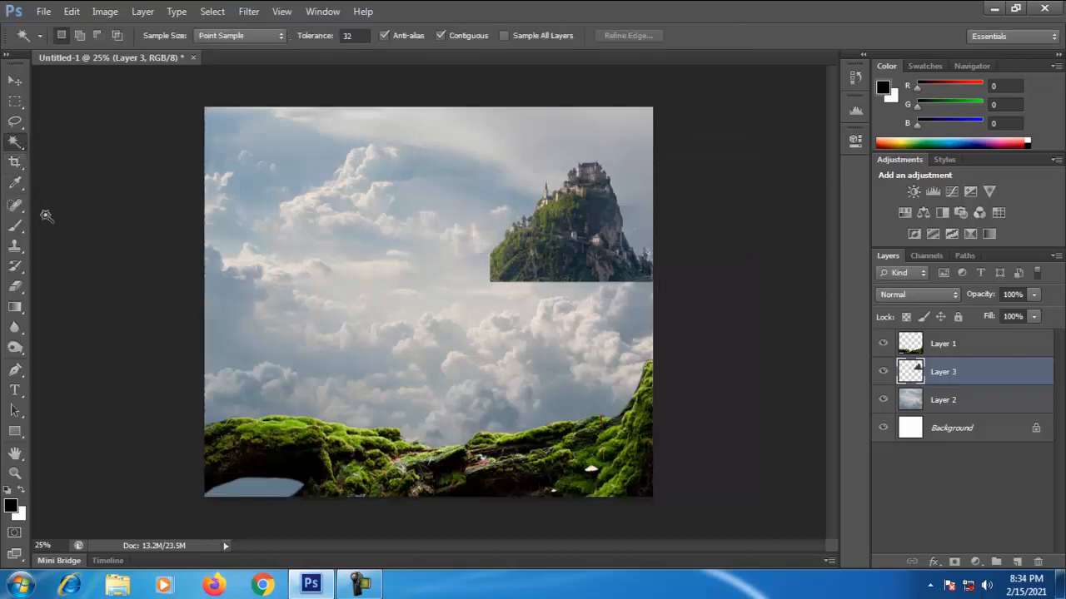
left_click(15, 286)
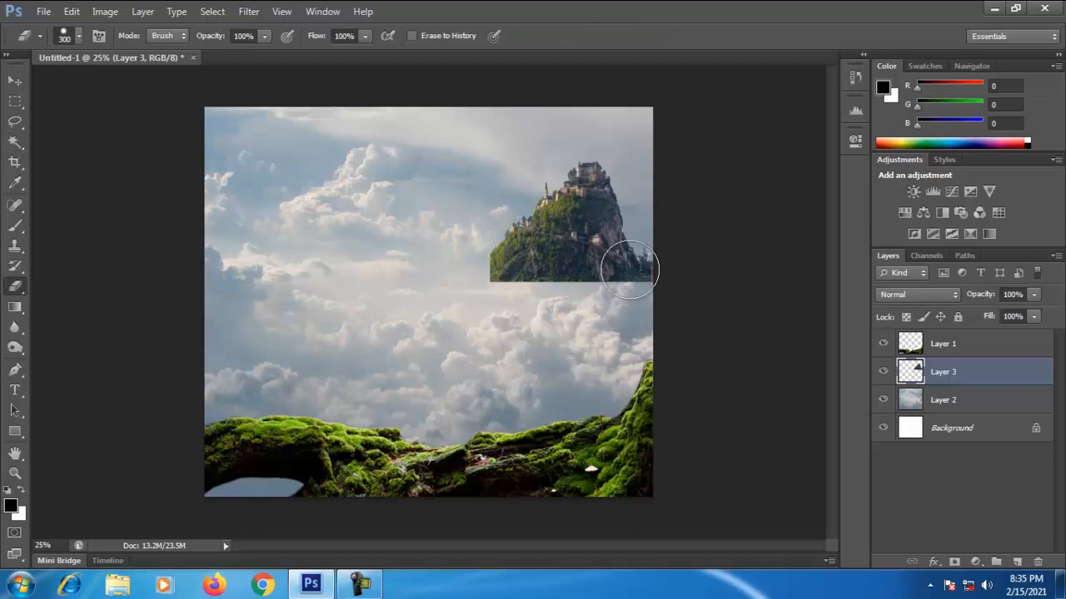
mouse_move(695, 341)
left_mouse_down()
mouse_move(674, 309)
mouse_move(647, 300)
mouse_move(567, 304)
left_mouse_up()
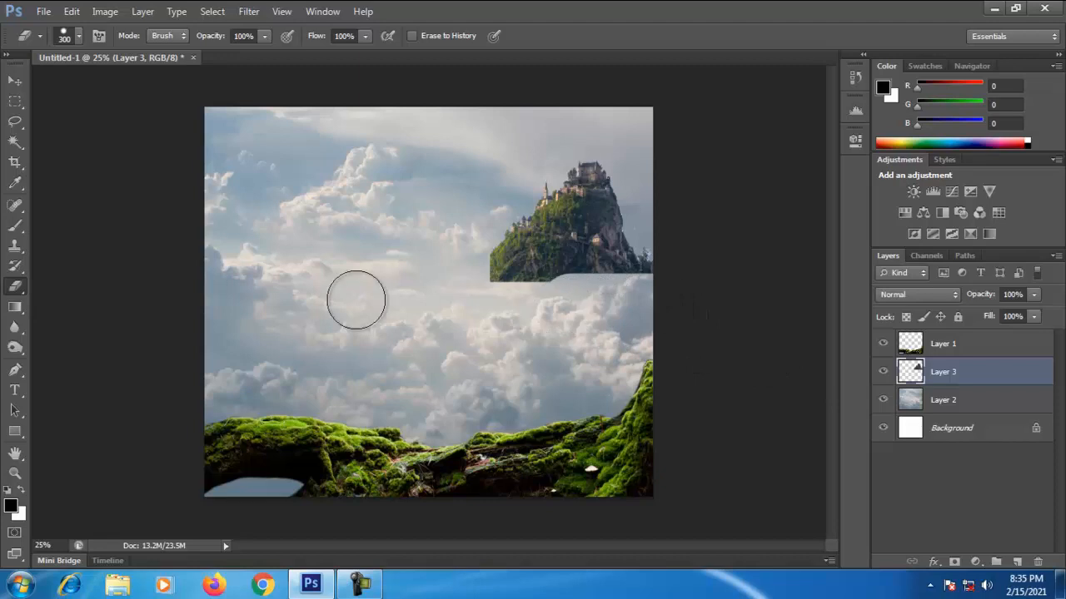
left_click(79, 37)
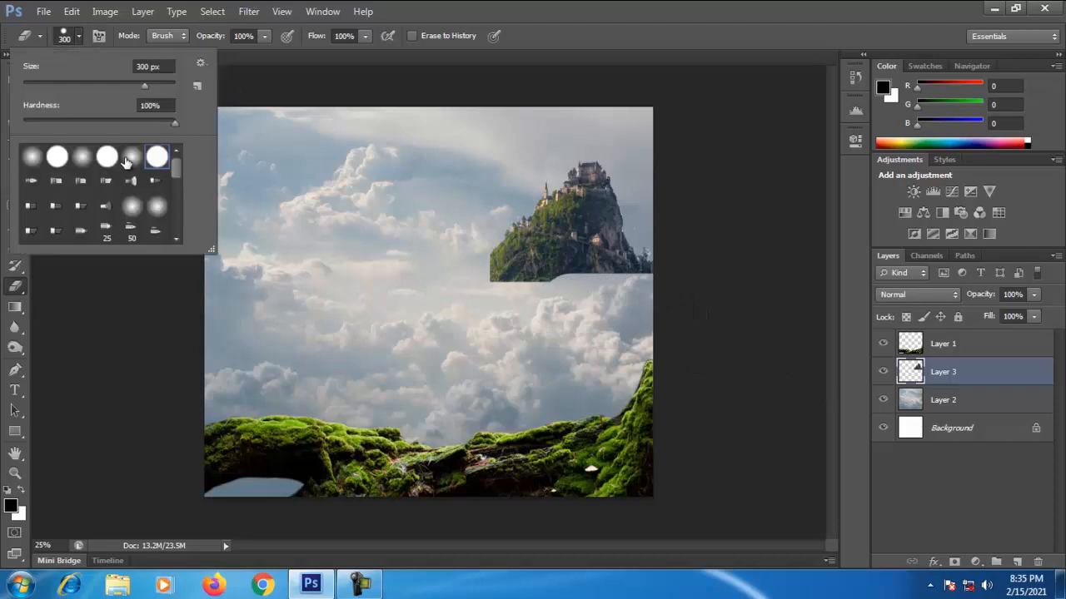
left_click(461, 280)
mouse_move(466, 283)
left_mouse_down()
mouse_move(512, 296)
mouse_move(673, 295)
mouse_move(526, 293)
mouse_move(451, 278)
left_mouse_up()
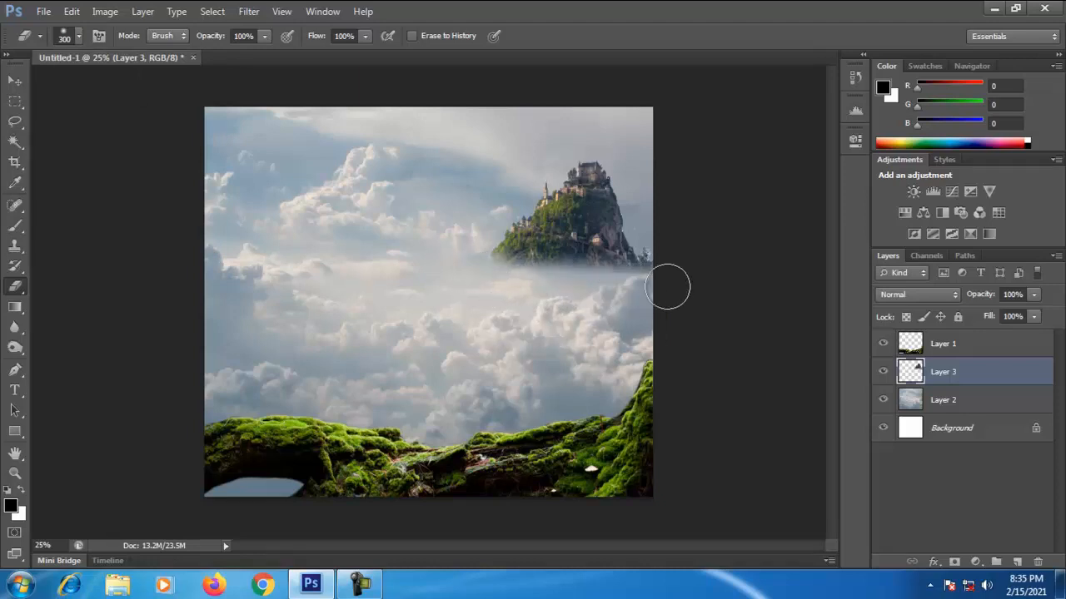
Step: Erase the trees beside the castle rock's right slope using a hard round 300 px eraser
key("ctrl+plus")
key("ctrl+plus")
key("space")
left_click_drag(661, 221, 68, 441)
left_click_drag(181, 356, 430, 244)
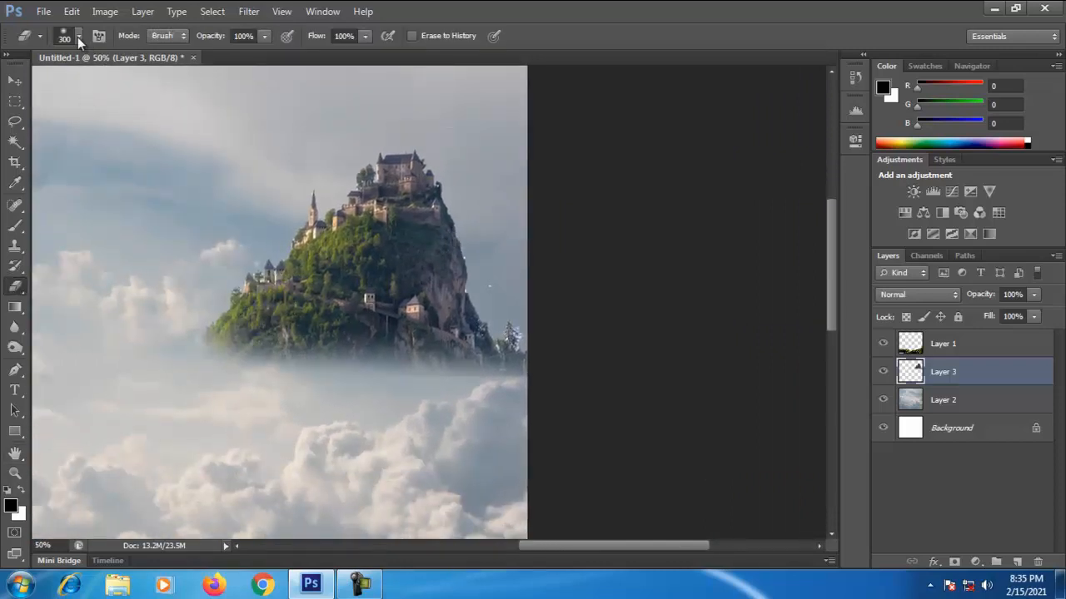
left_click(79, 37)
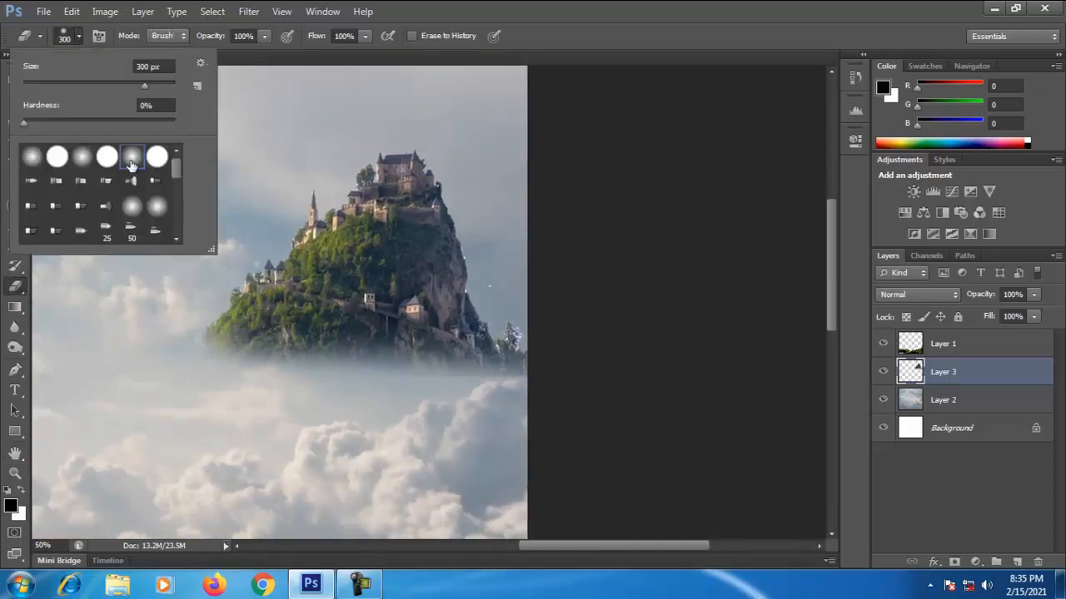
left_click(533, 285)
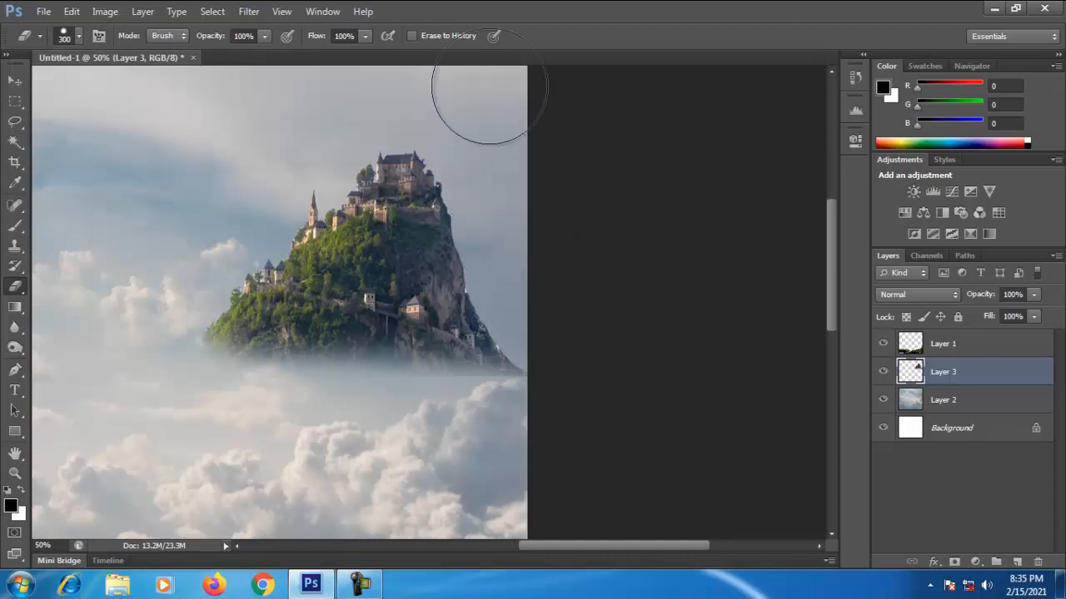
left_click_drag(521, 282, 548, 326)
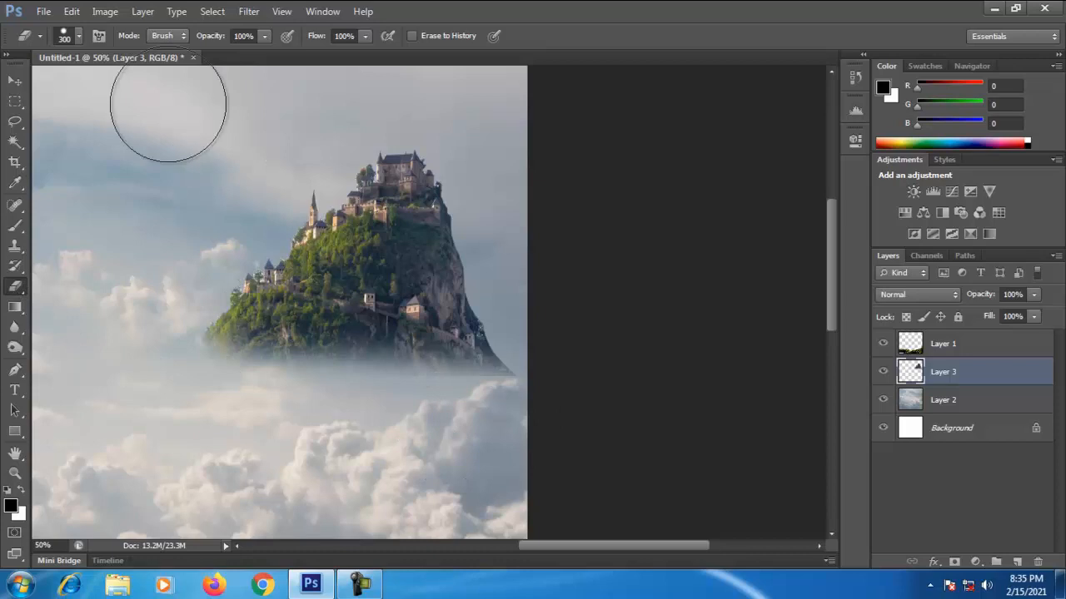
Step: Fade the castle rock's lower right slope into the clouds with a soft 300 px eraser
left_click(78, 36)
left_click_drag(447, 402, 492, 411)
mouse_move(520, 338)
left_mouse_down()
mouse_move(547, 386)
mouse_move(528, 309)
mouse_move(535, 345)
mouse_move(527, 314)
mouse_move(499, 304)
mouse_move(509, 309)
left_mouse_up()
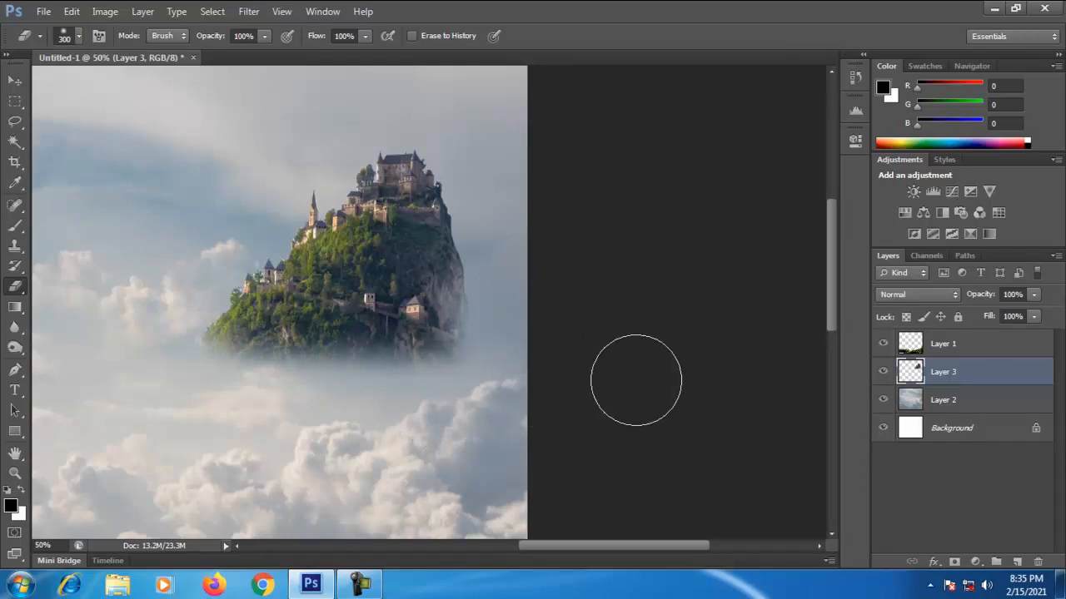
Step: Adjust the mossy log layer's midtone Color Balance to +27 red, +21 green and +44 blue
scroll(636, 383, "down", 3)
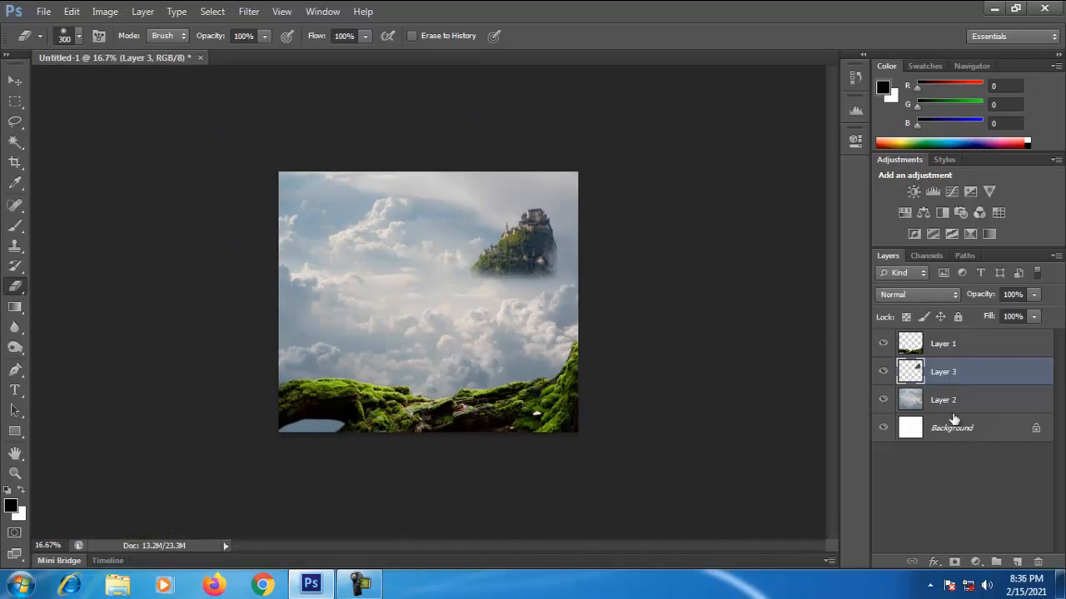
left_click(938, 343)
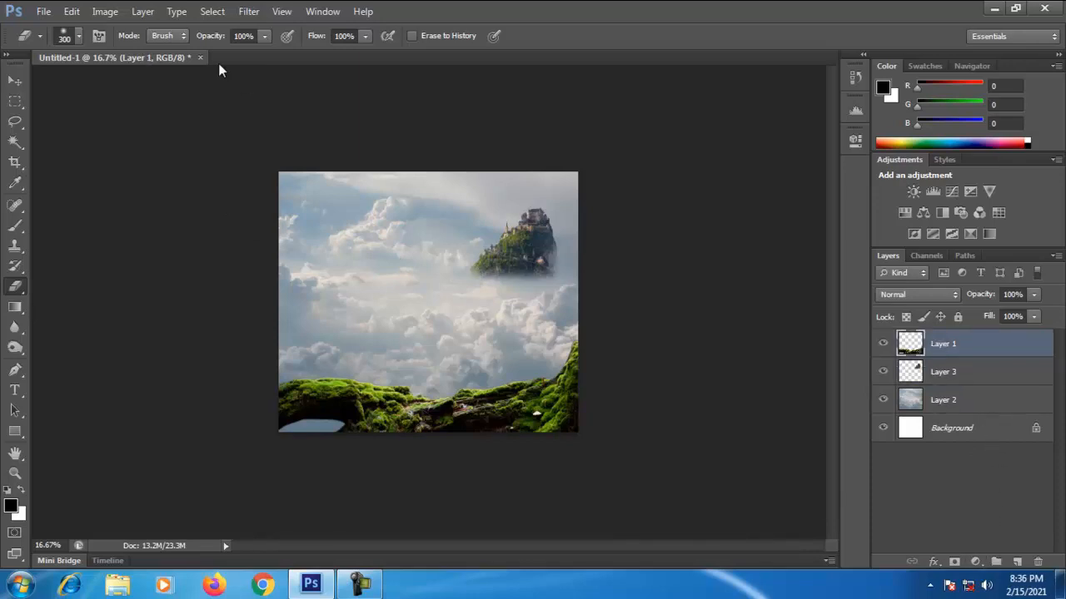
left_click(110, 12)
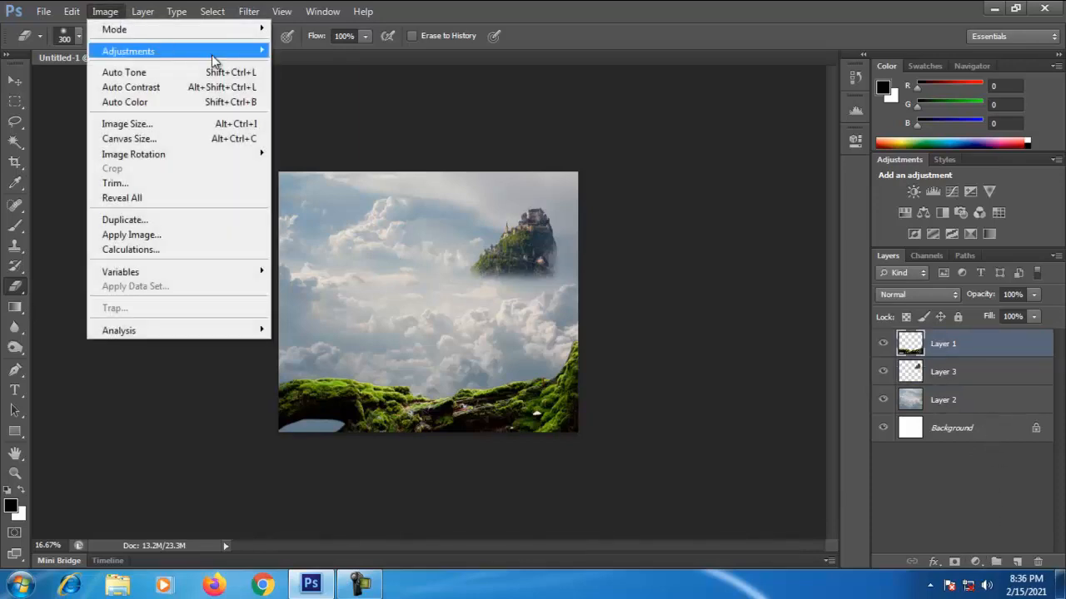
mouse_move(214, 52)
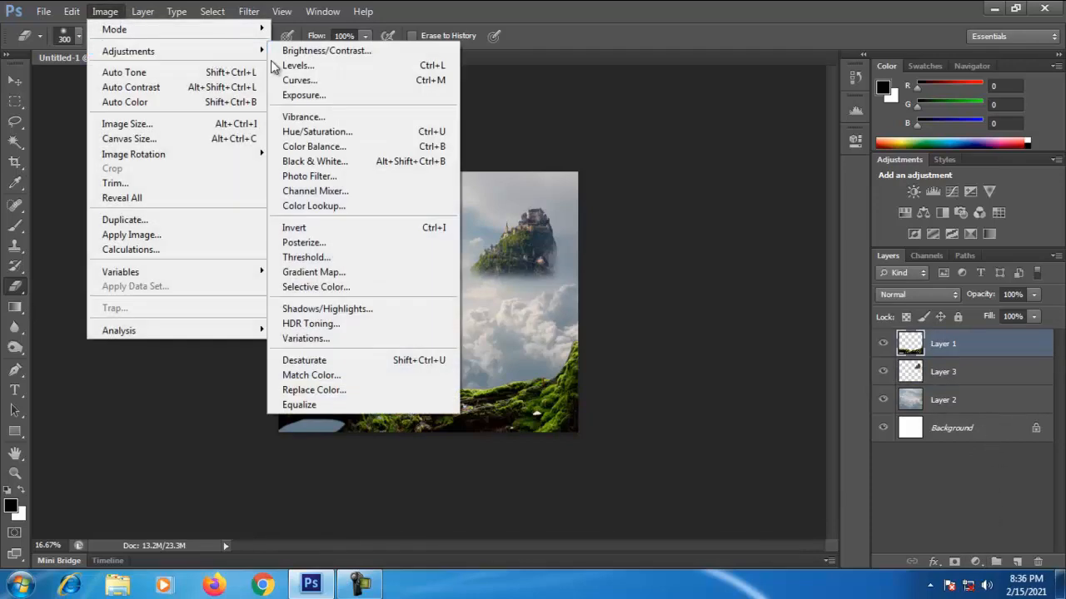
left_click(330, 150)
left_click_drag(811, 215, 823, 243)
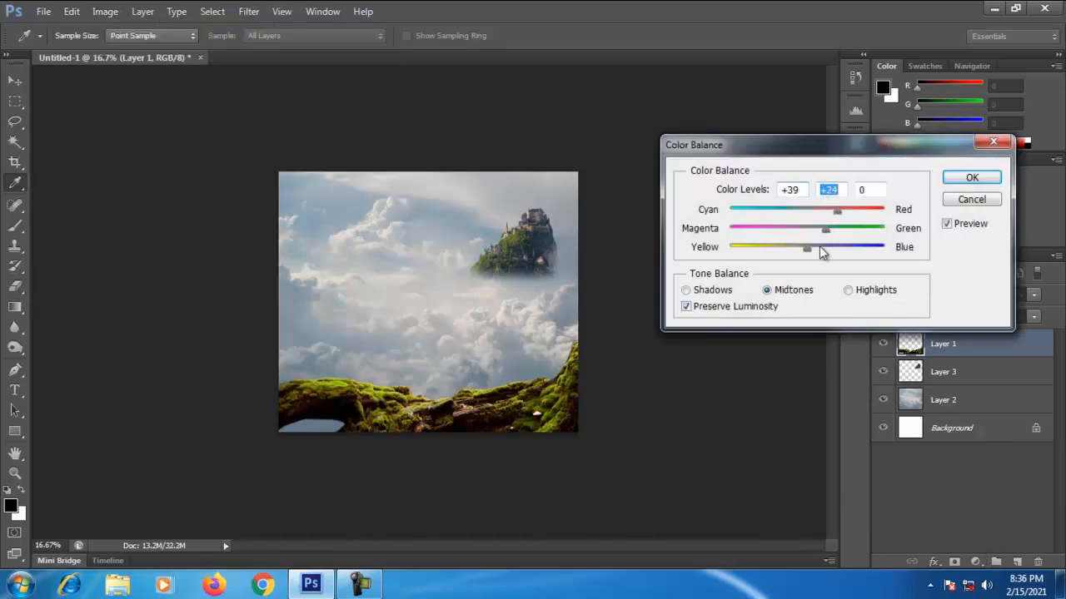
left_click(840, 249)
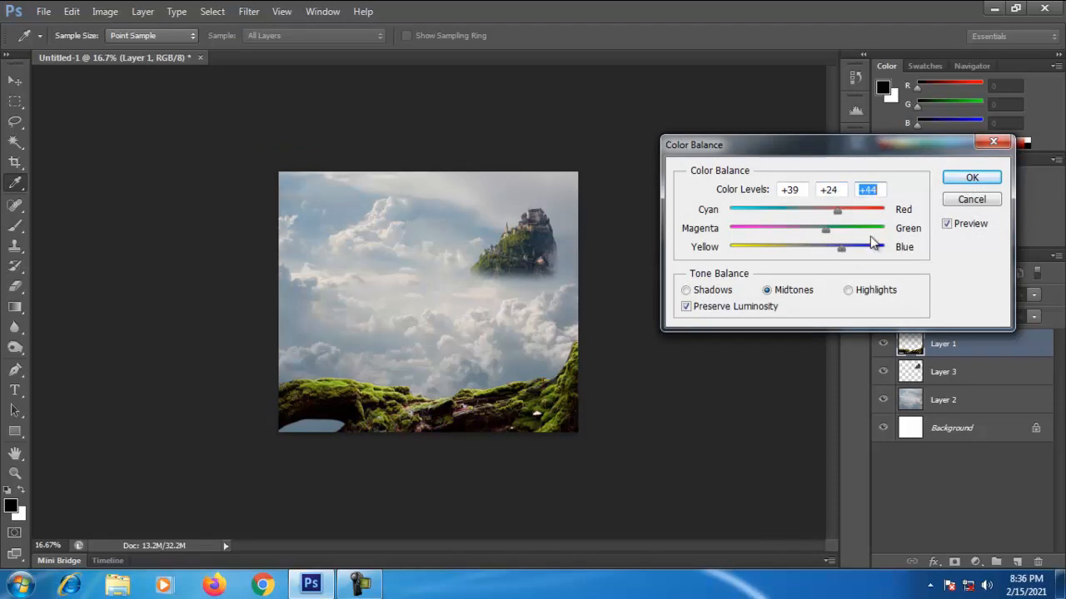
left_click_drag(827, 234, 813, 235)
left_click(824, 235)
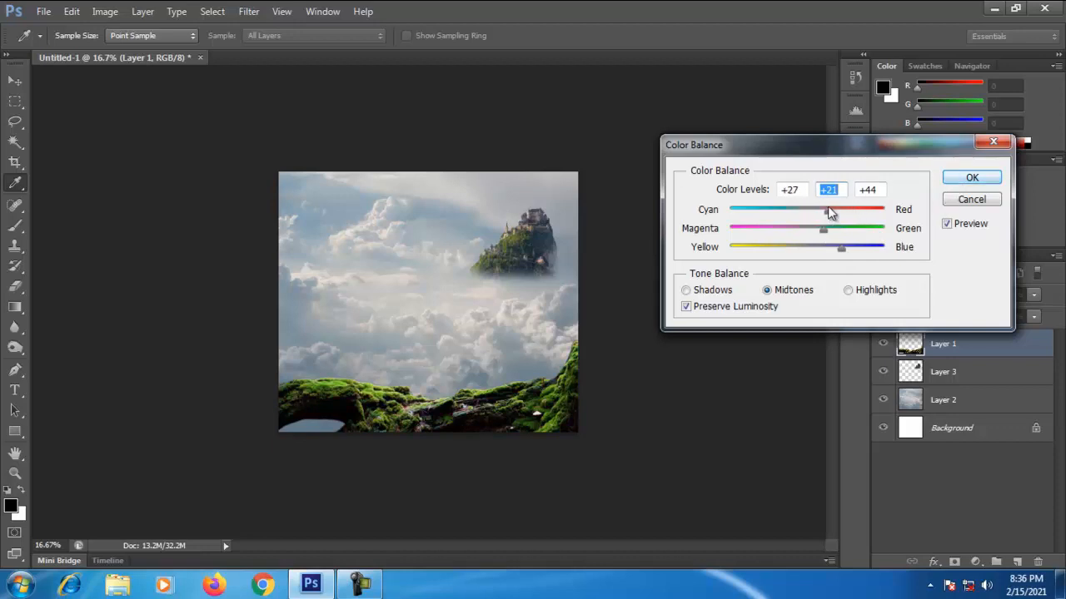
left_click(966, 178)
key("e")
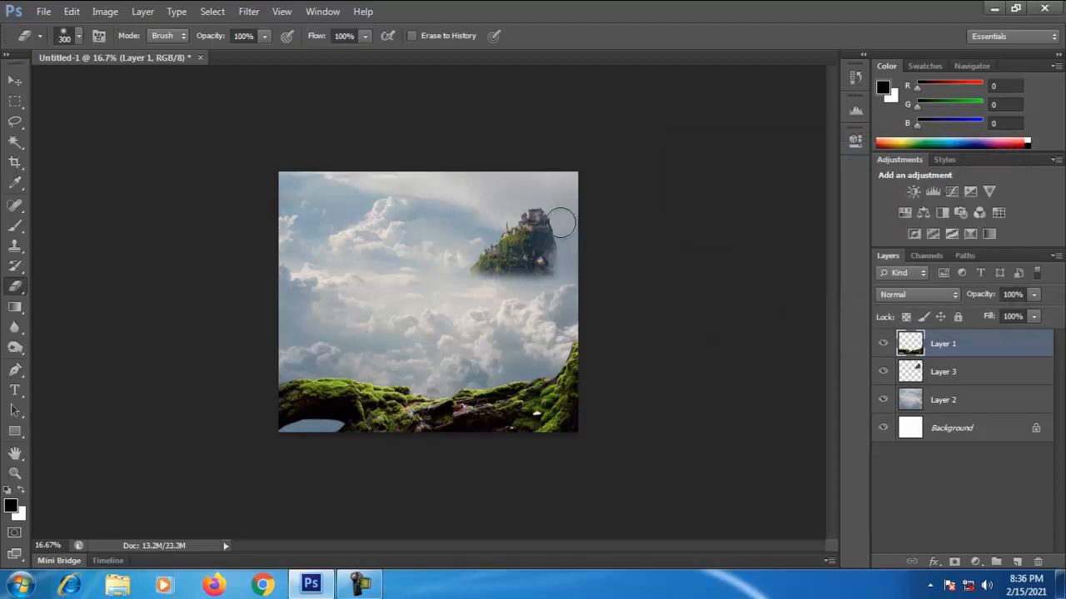
Step: Adjust the castle layer's midtone Color Balance to about +7 red, -14 toward magenta and +14 blue
left_click(957, 376)
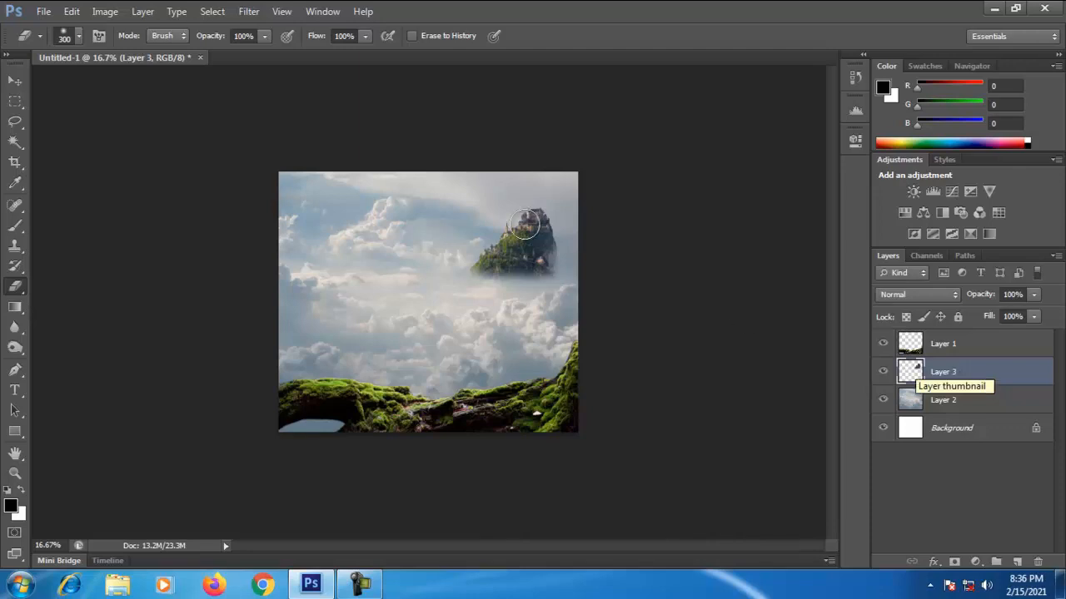
left_click(105, 12)
mouse_move(177, 53)
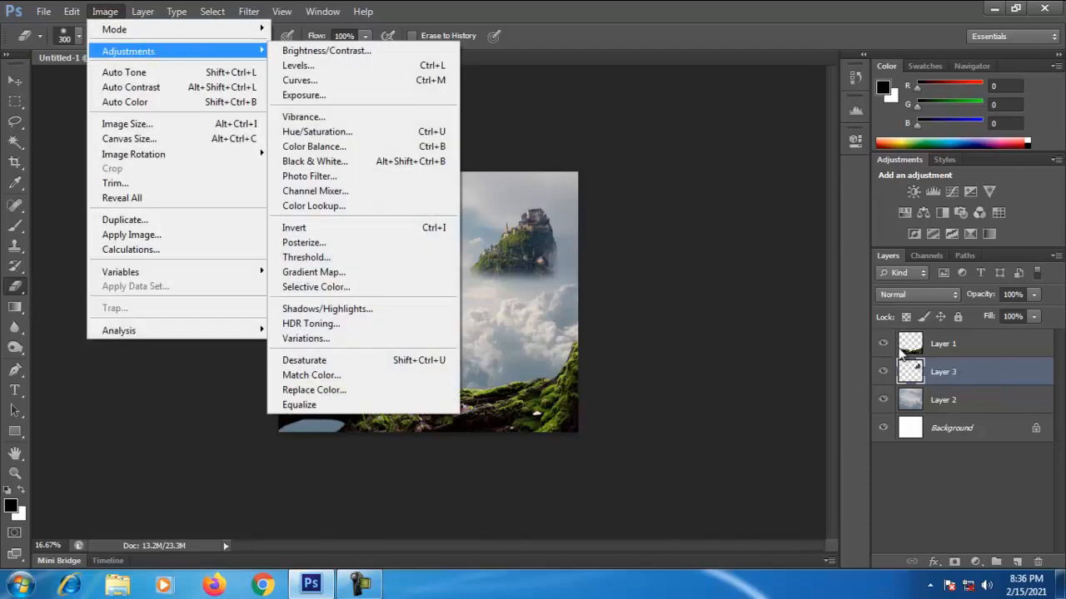
left_click(958, 374)
left_click(105, 12)
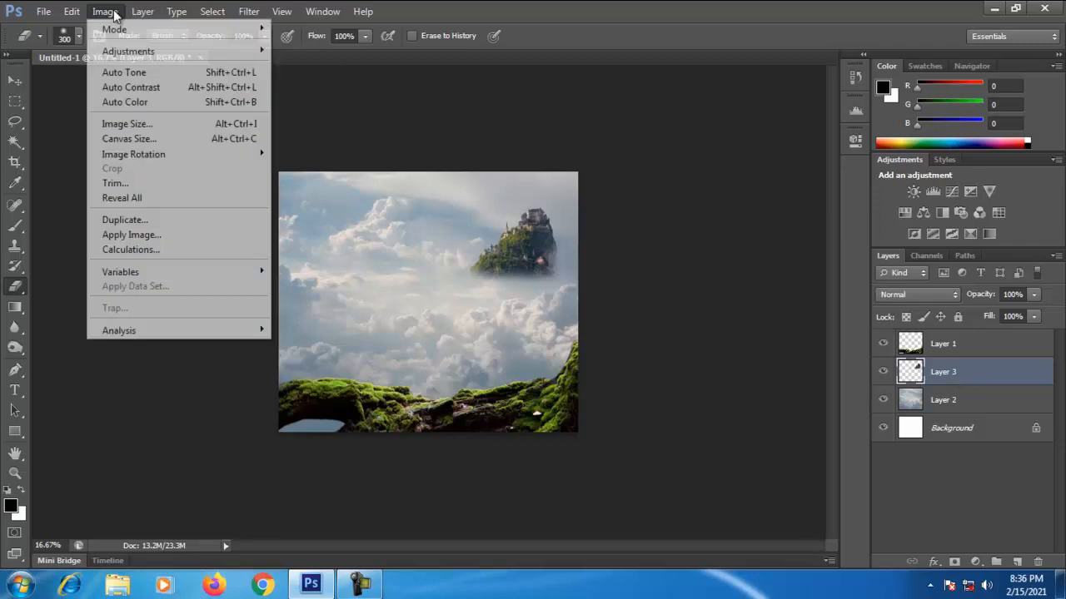
mouse_move(237, 52)
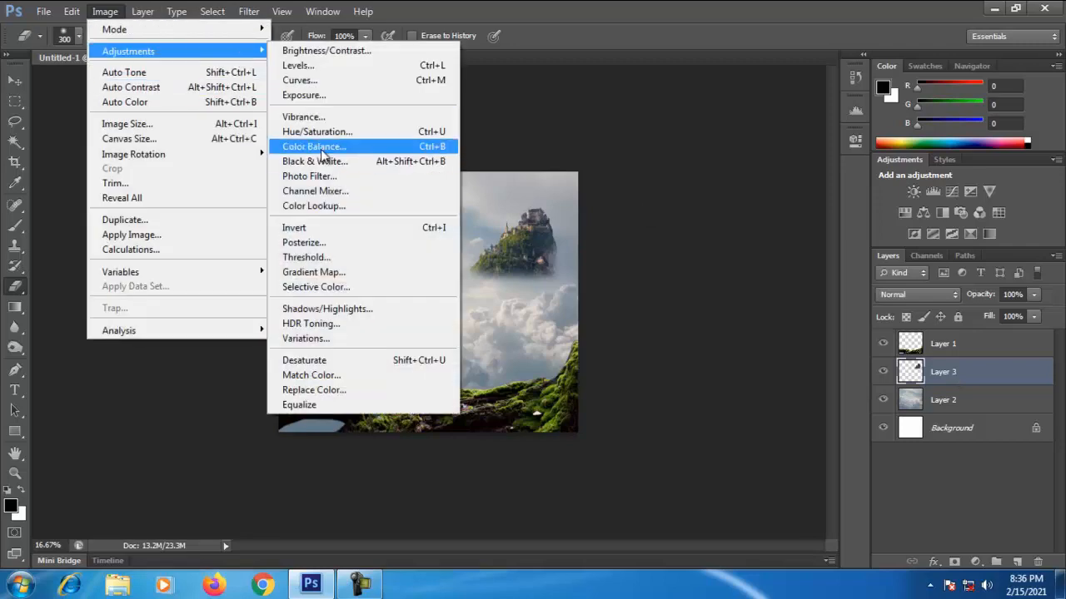
left_click(321, 146)
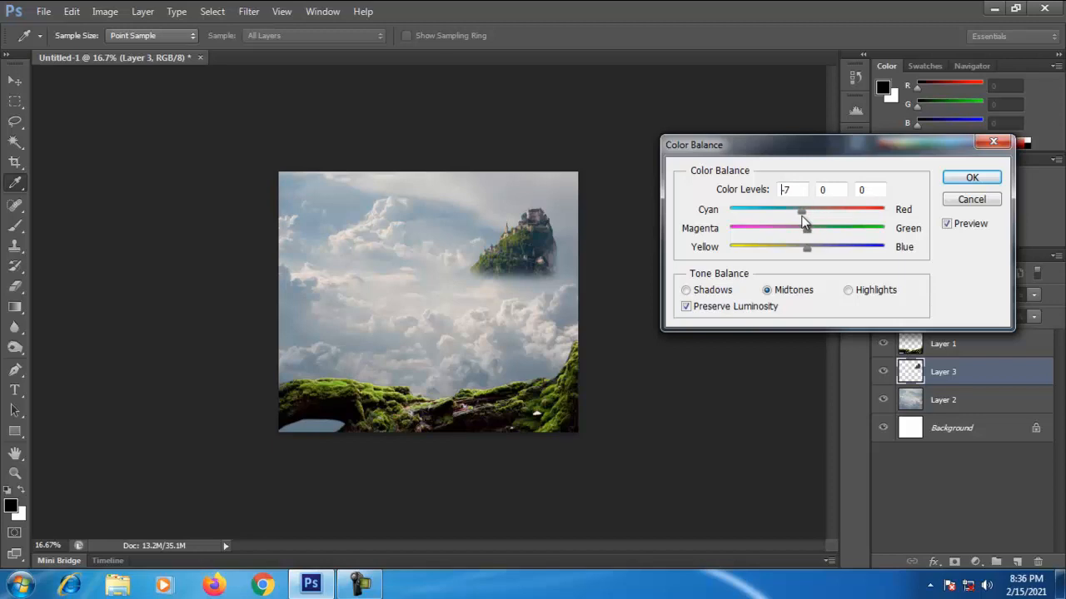
left_click_drag(810, 215, 796, 231)
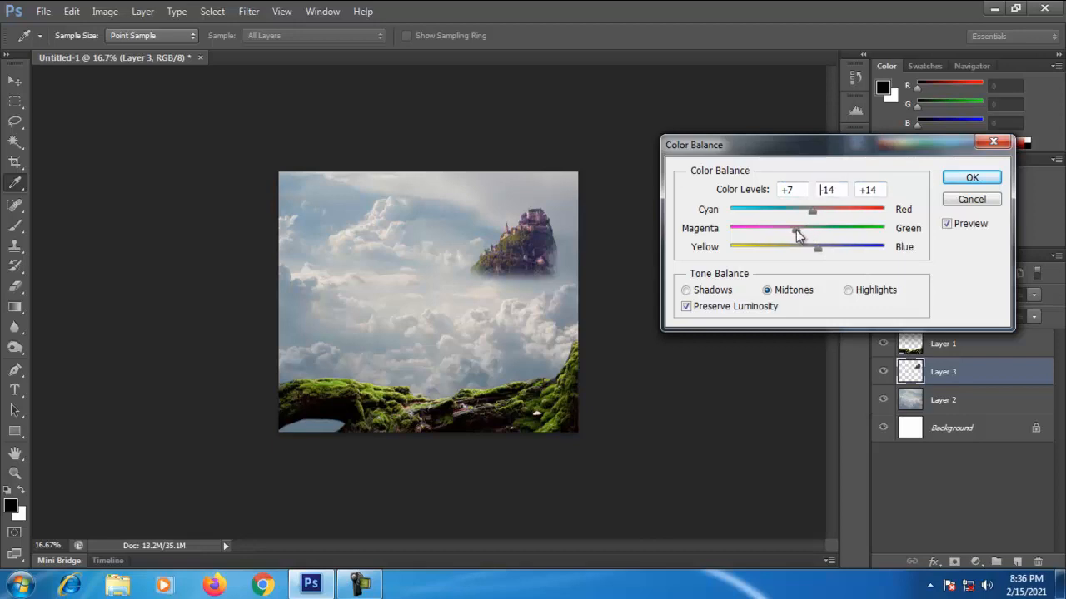
left_click(971, 177)
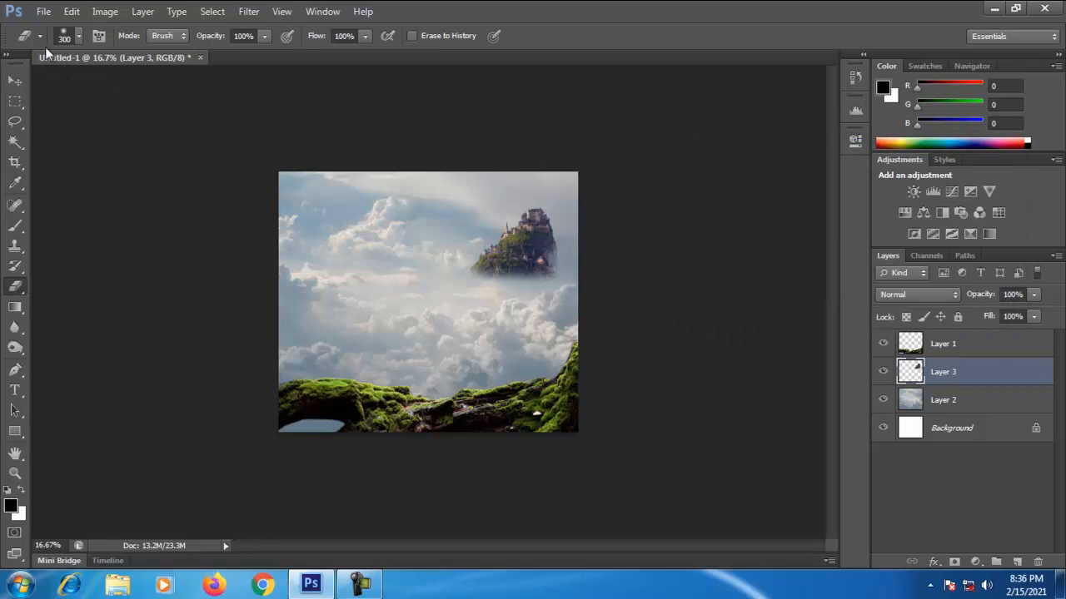
Step: Open 2.jpg, copy its mountain photo into the composite above the castle layer, and close the source image
left_click(43, 12)
left_click(58, 44)
double_click(500, 171)
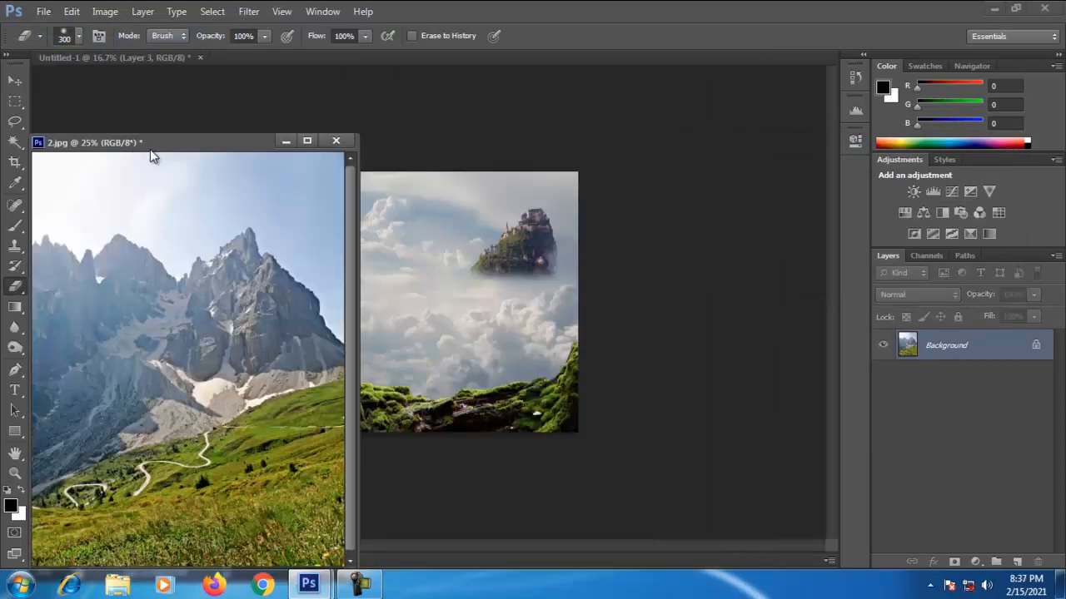
left_click_drag(179, 149, 62, 131)
left_click_drag(903, 354, 366, 235)
left_click(599, 302)
left_click(218, 122)
Step: Remove the white and blue sky around the mountain peaks using the Magic Wand at tolerance 32, and clear the selection
left_click(17, 143)
left_click(374, 239)
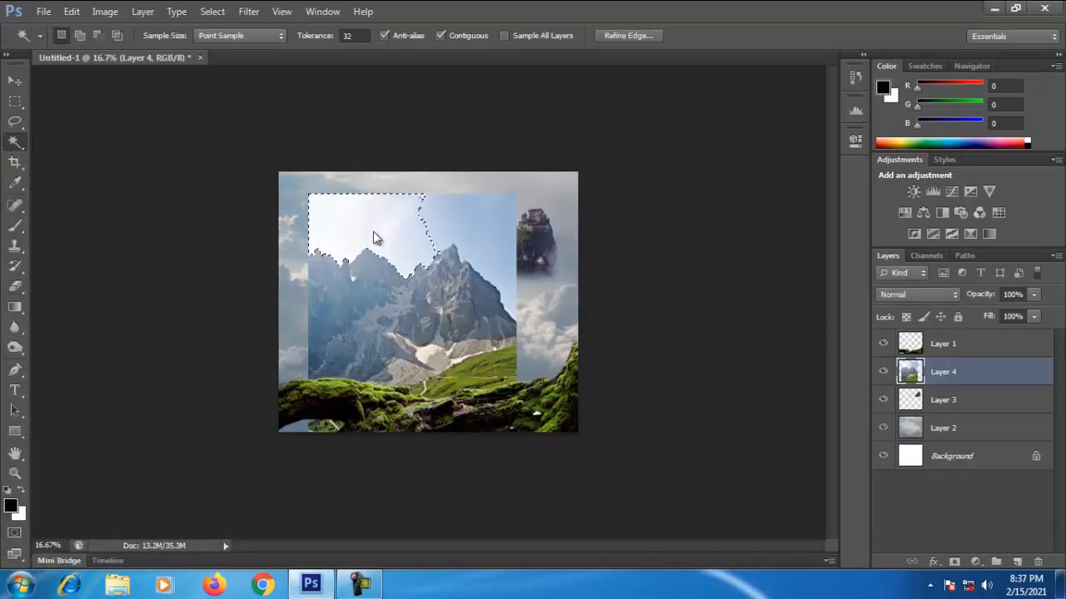
key("Delete")
left_click(481, 254)
key("Delete")
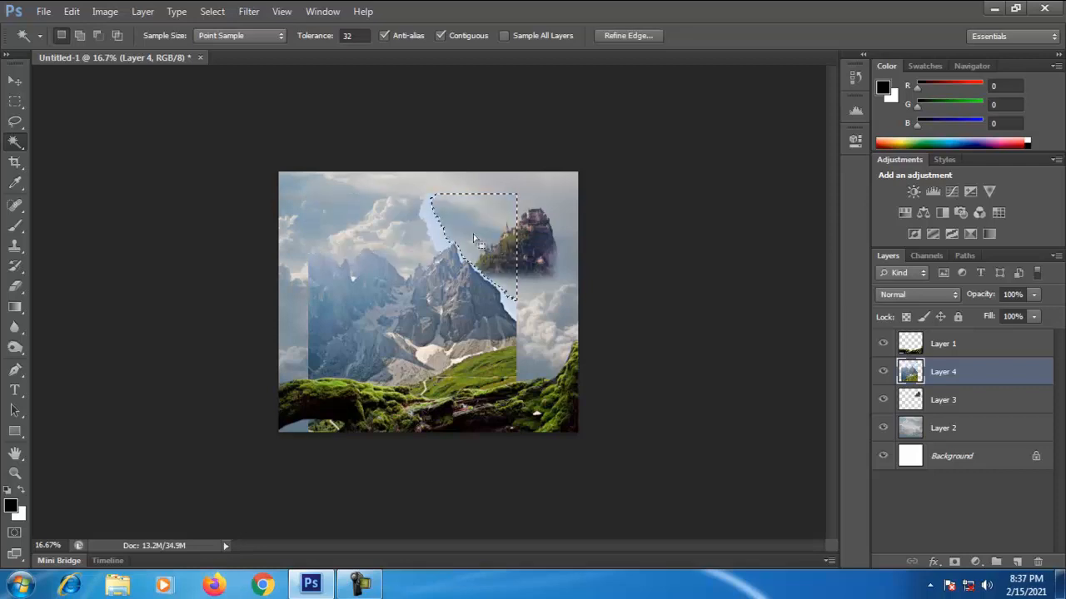
left_click(433, 237)
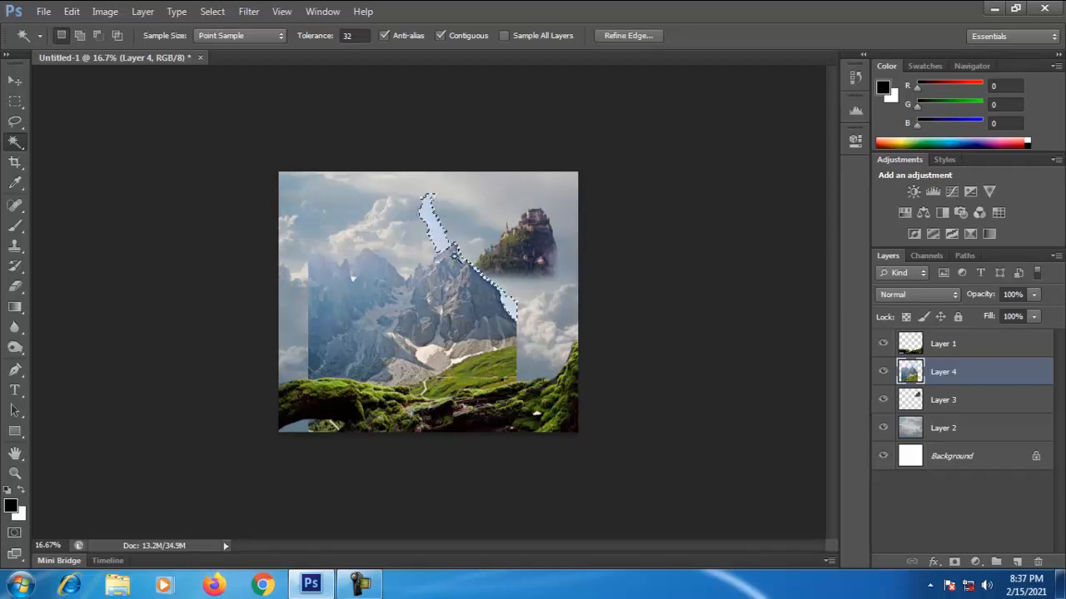
key("Delete")
left_click(533, 326)
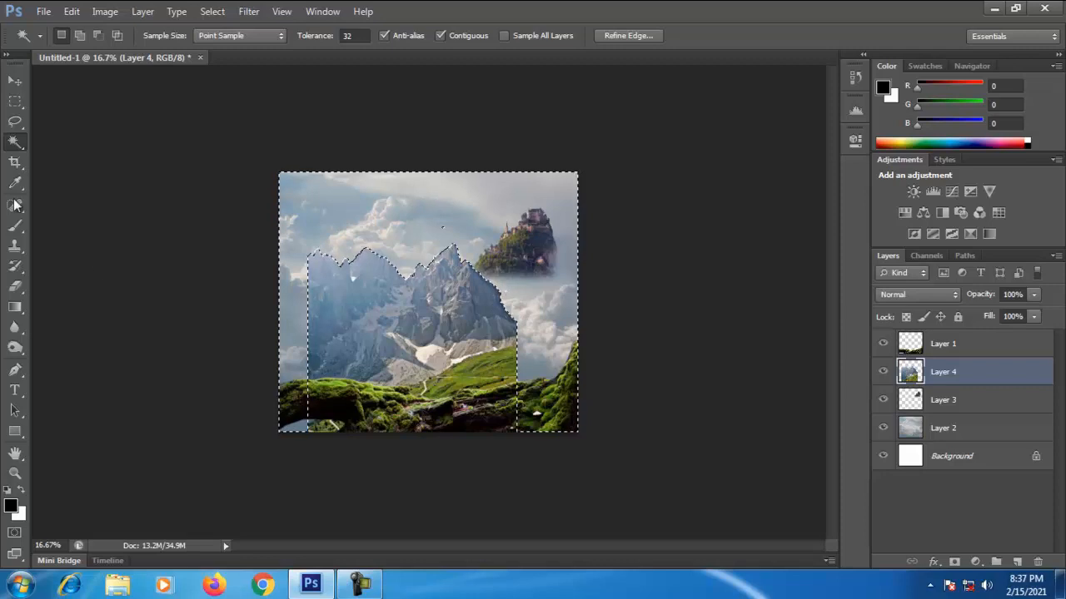
key("ctrl+d")
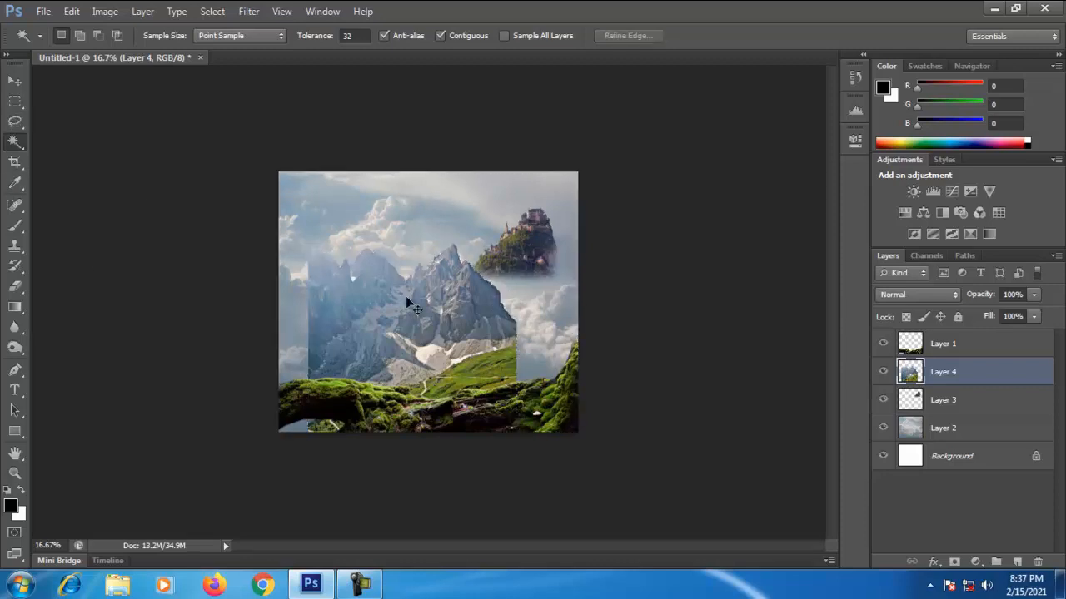
Step: Move the mountain to the image's left side and erase its grassy lower slopes with a soft 300 px eraser
left_click(16, 81)
left_click_drag(360, 275, 294, 212)
left_click_drag(361, 255, 346, 286)
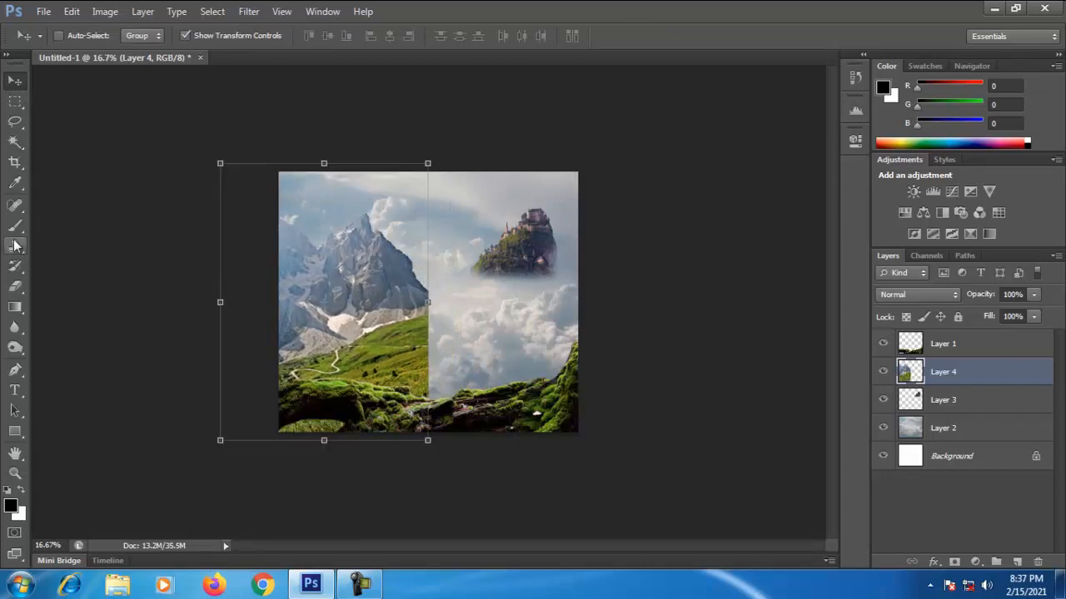
left_click(15, 286)
mouse_move(338, 402)
left_mouse_down()
mouse_move(246, 457)
mouse_move(354, 424)
mouse_move(369, 433)
mouse_move(371, 400)
mouse_move(300, 367)
mouse_move(365, 365)
mouse_move(336, 362)
mouse_move(434, 326)
mouse_move(436, 314)
mouse_move(406, 344)
mouse_move(328, 357)
mouse_move(480, 368)
mouse_move(431, 387)
mouse_move(412, 363)
mouse_move(435, 318)
mouse_move(267, 361)
left_mouse_up()
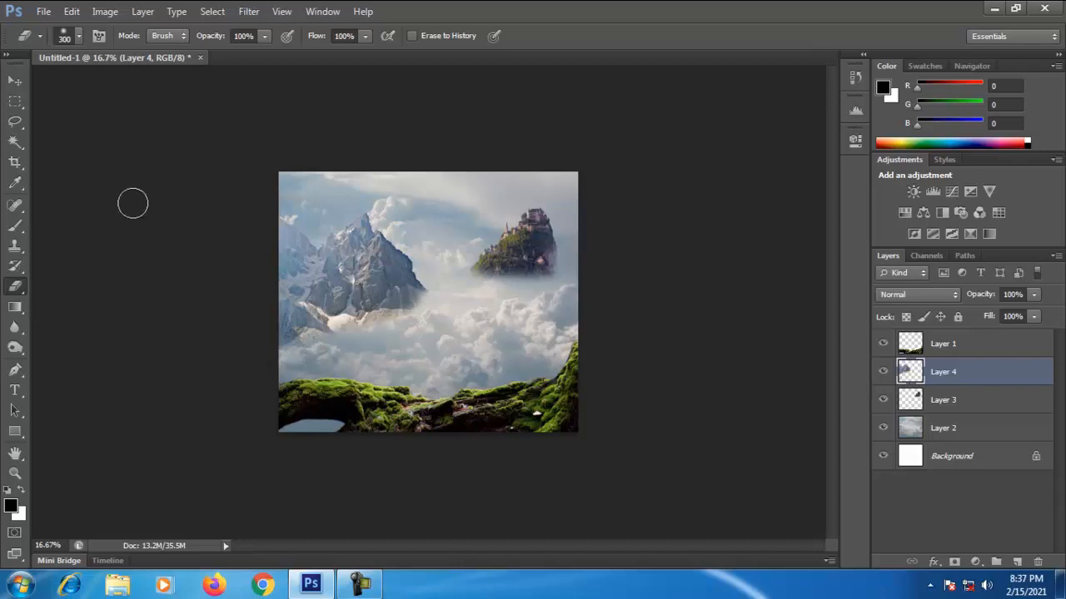
Step: Scale the mountain down lower along the image's left edge and fade its base into the clouds with a soft 300 px eraser
left_click(15, 83)
left_click_drag(428, 165, 424, 228)
left_click_drag(356, 293, 366, 265)
mouse_move(423, 203)
left_mouse_down()
mouse_move(425, 179)
mouse_move(420, 188)
left_mouse_up()
mouse_move(358, 281)
left_mouse_down()
mouse_move(355, 220)
mouse_move(369, 294)
left_mouse_up()
key("Return")
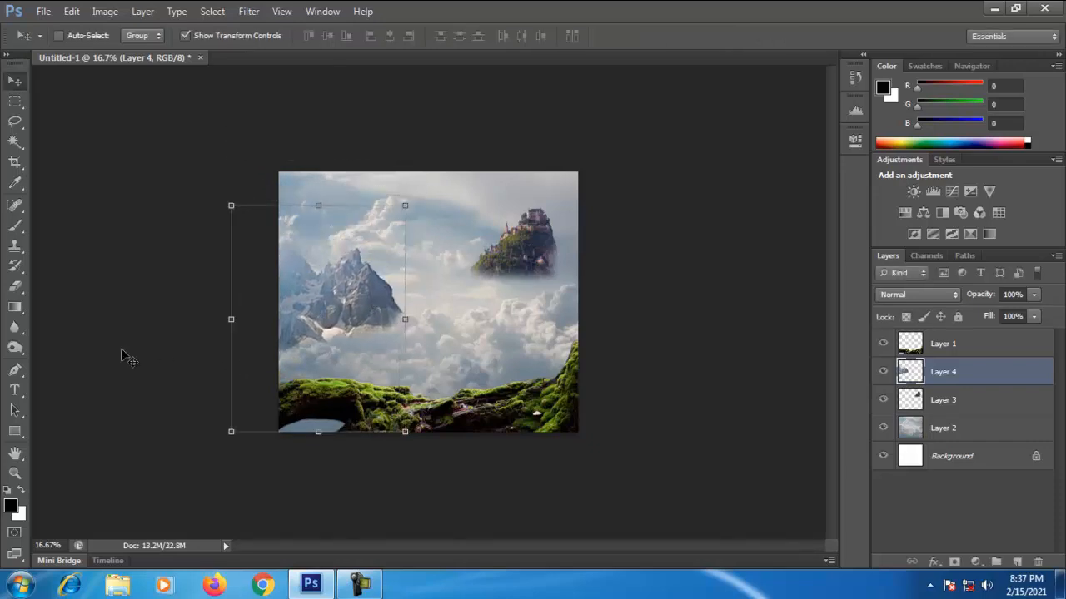
left_click(15, 286)
mouse_move(263, 356)
left_mouse_down()
mouse_move(359, 356)
mouse_move(370, 351)
mouse_move(349, 349)
mouse_move(397, 344)
left_mouse_up()
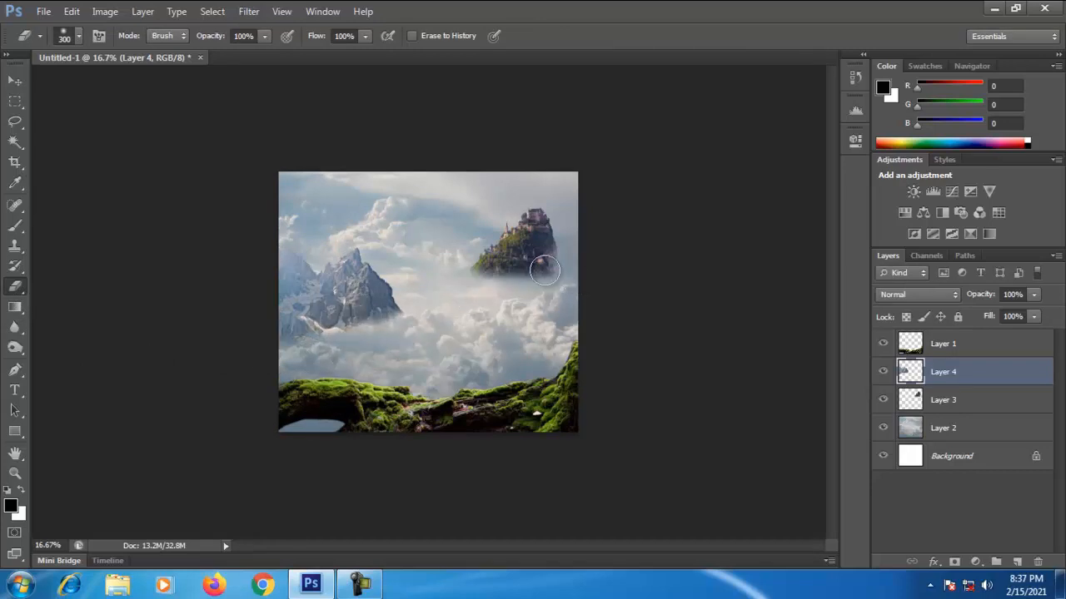
Step: Enlarge the castle rock to about 124% and place it slightly lower in the clouds
left_click(931, 399)
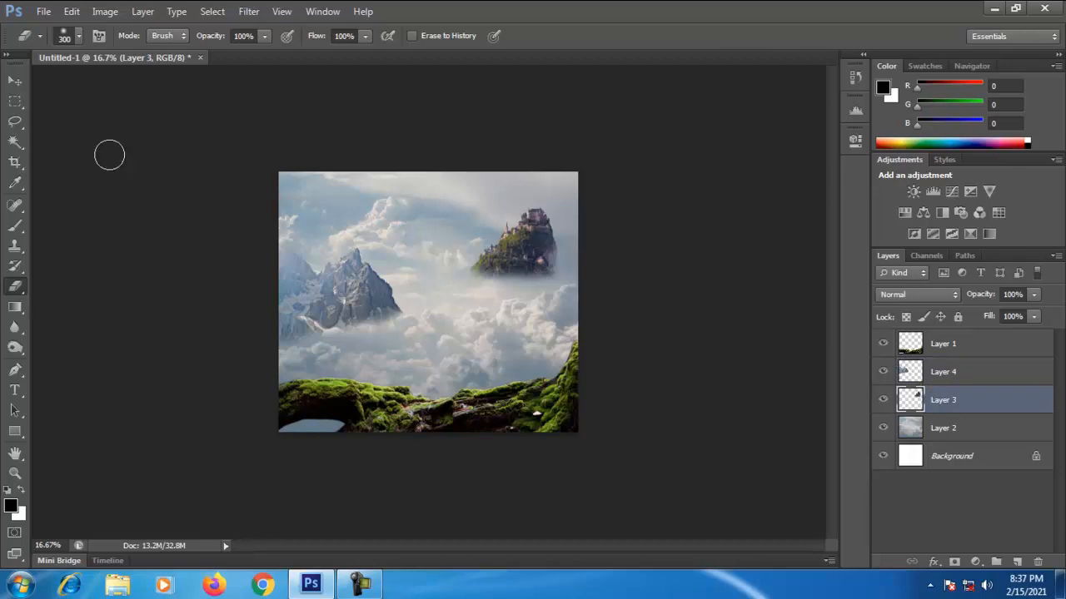
left_click(15, 81)
left_click_drag(470, 286, 448, 308)
mouse_move(505, 271)
left_mouse_down()
mouse_move(517, 272)
mouse_move(508, 285)
left_mouse_up()
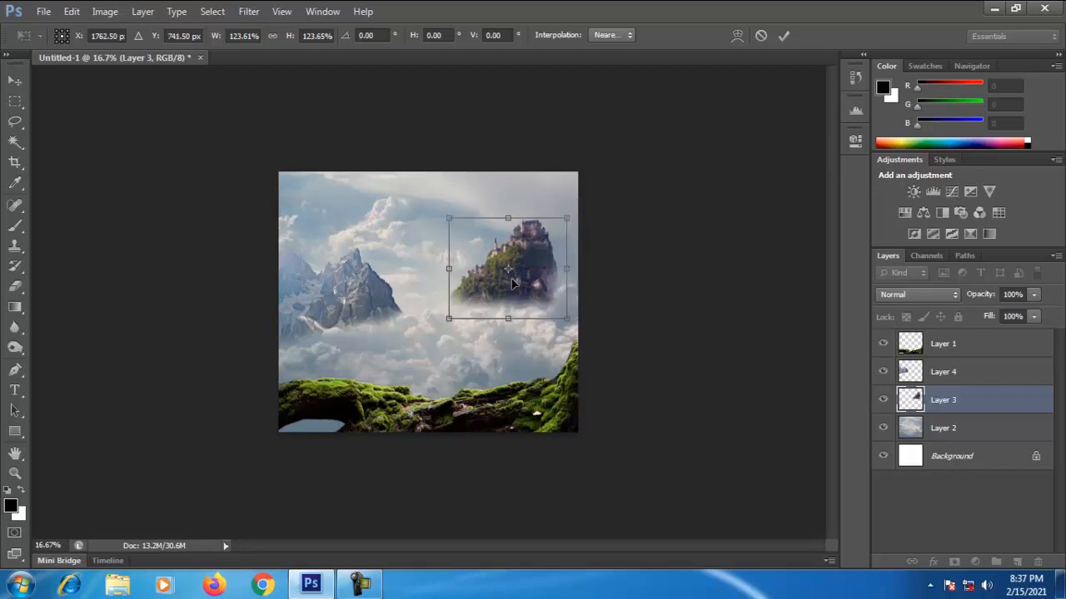
key("Return")
Step: Shift the left mountain layer's Color Balance toward blue
left_click(963, 376)
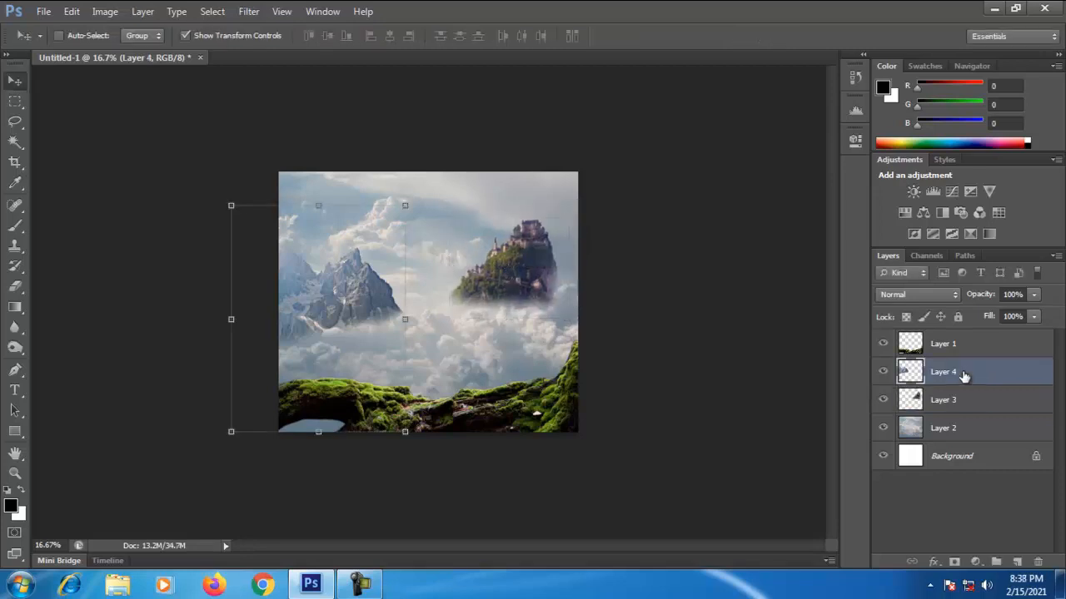
left_click(104, 12)
mouse_move(191, 52)
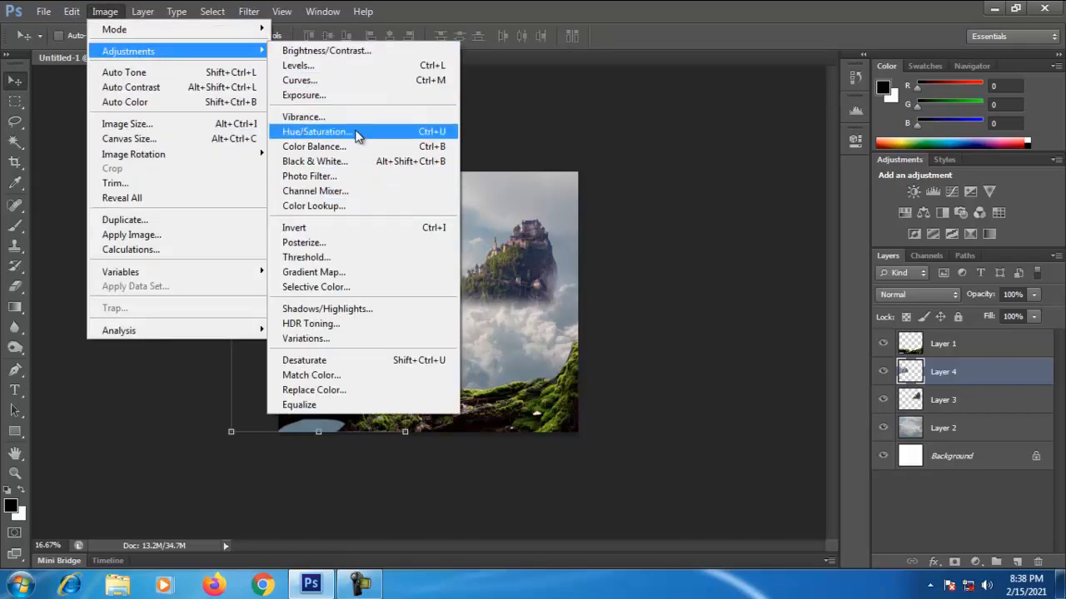
left_click(353, 156)
left_click_drag(826, 216, 833, 253)
left_click(970, 180)
key("v")
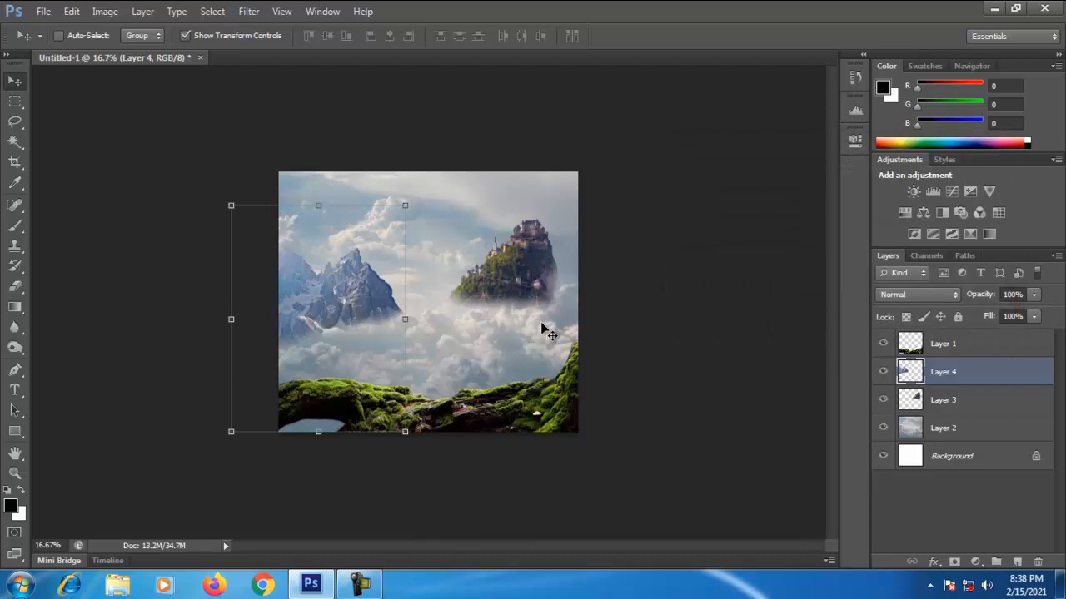
Step: Duplicate the mountain layer as a narrower, horizontally flipped peak at the image's right edge, and stack it beneath the castle layer
key("ctrl+j")
left_click_drag(371, 325, 515, 309)
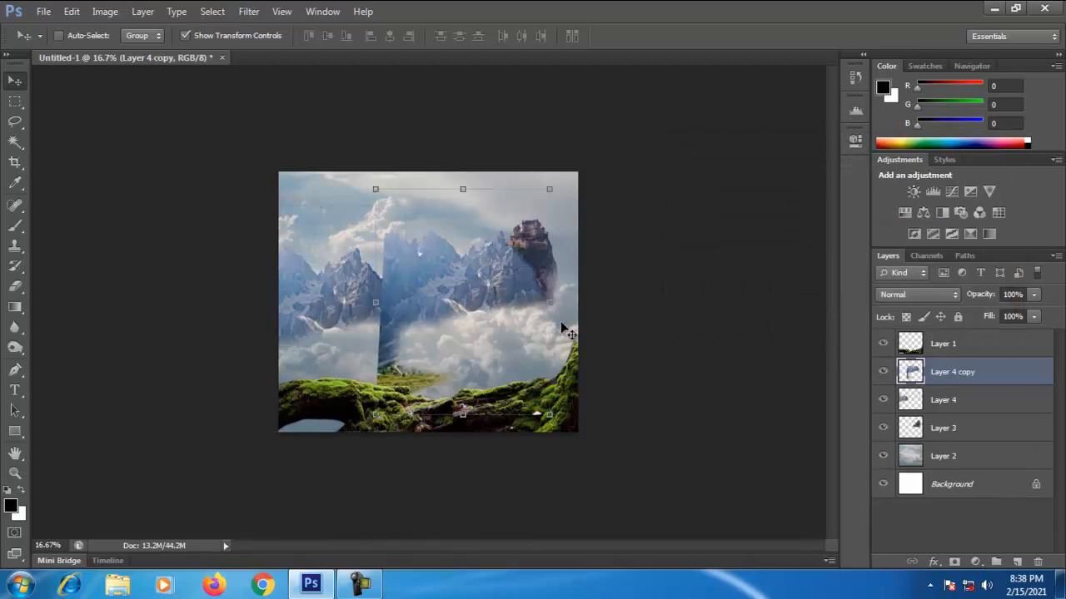
left_click_drag(374, 303, 667, 286)
left_click_drag(557, 276, 529, 274)
key("Return")
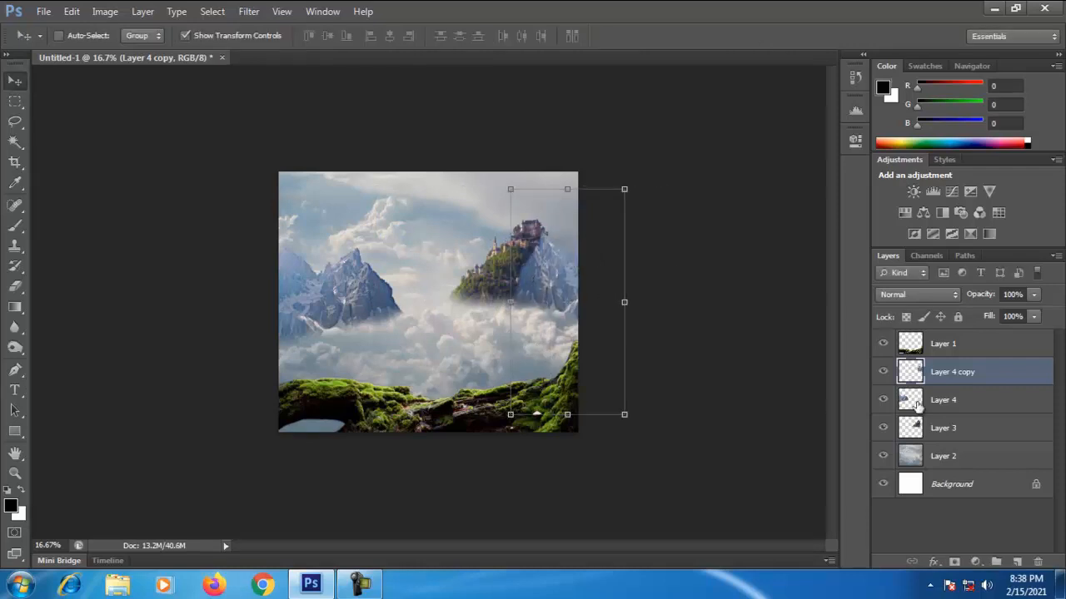
left_click_drag(947, 378, 945, 440)
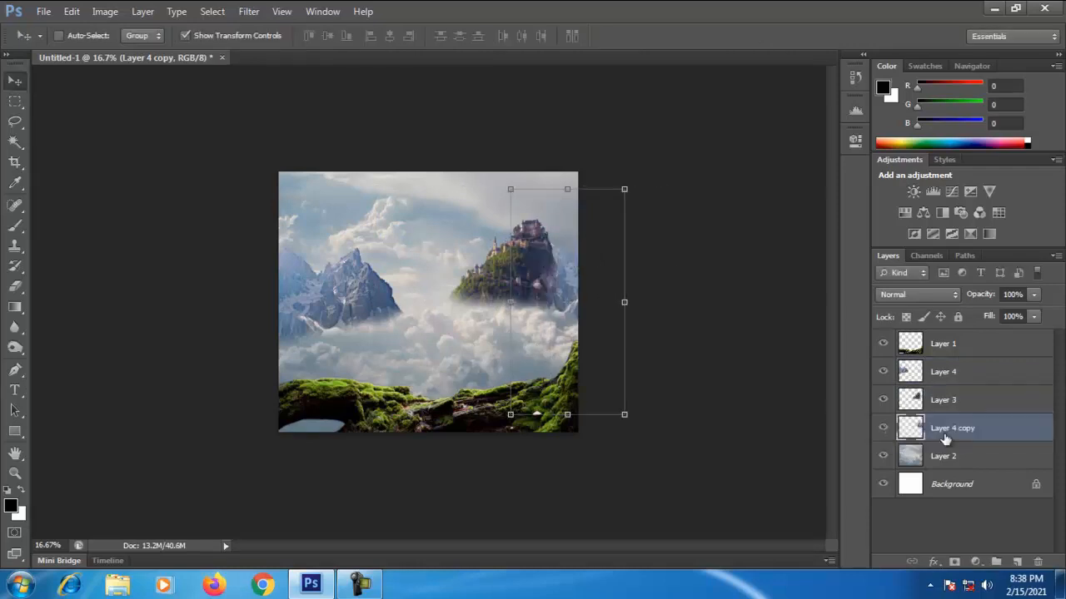
Step: Scale the mountain copy to about 80% and place it at the image's right edge, partly behind the castle rock
left_click_drag(560, 277, 586, 256)
key("ctrl+t")
left_click_drag(641, 171, 597, 208)
left_click_drag(576, 273, 583, 243)
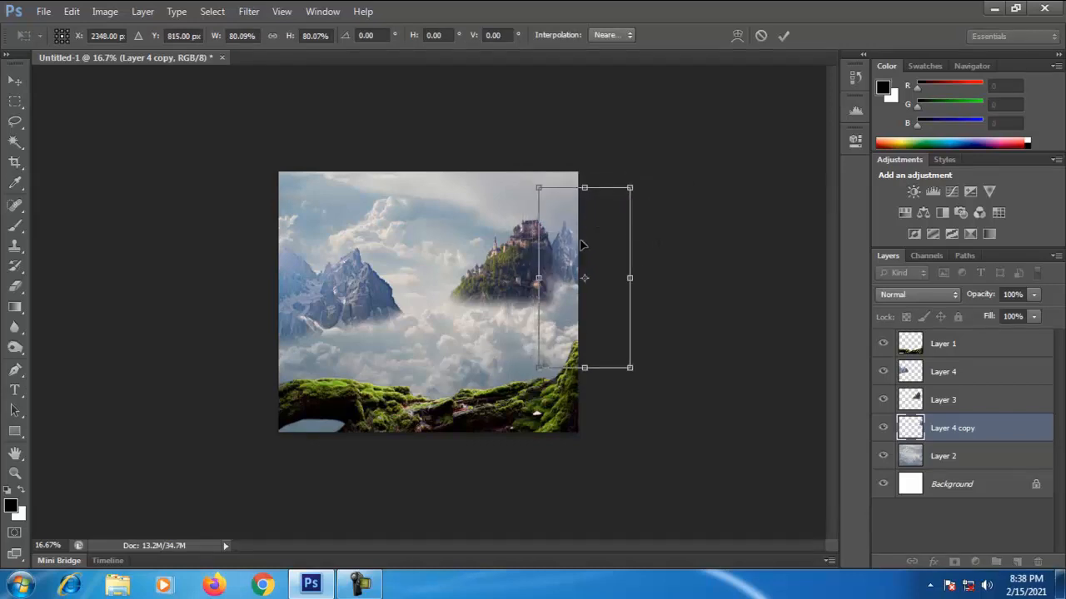
left_click(23, 166)
left_click(507, 226)
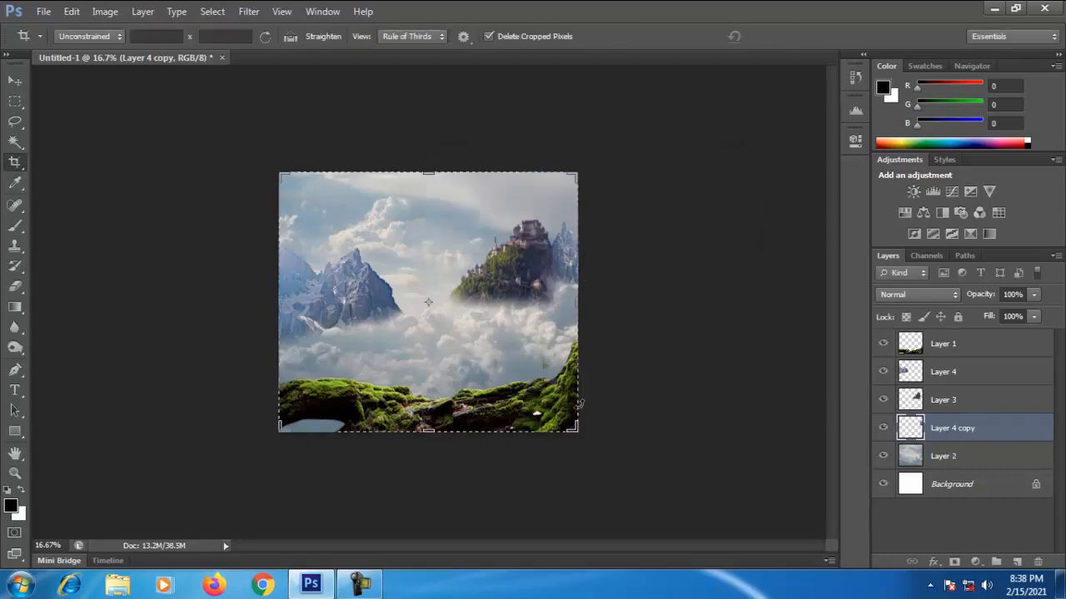
Step: Move the mossy log layer down the stack, directly above the sky layer and beneath the mountain copy
left_click(954, 462)
left_click(953, 430)
left_click(15, 82)
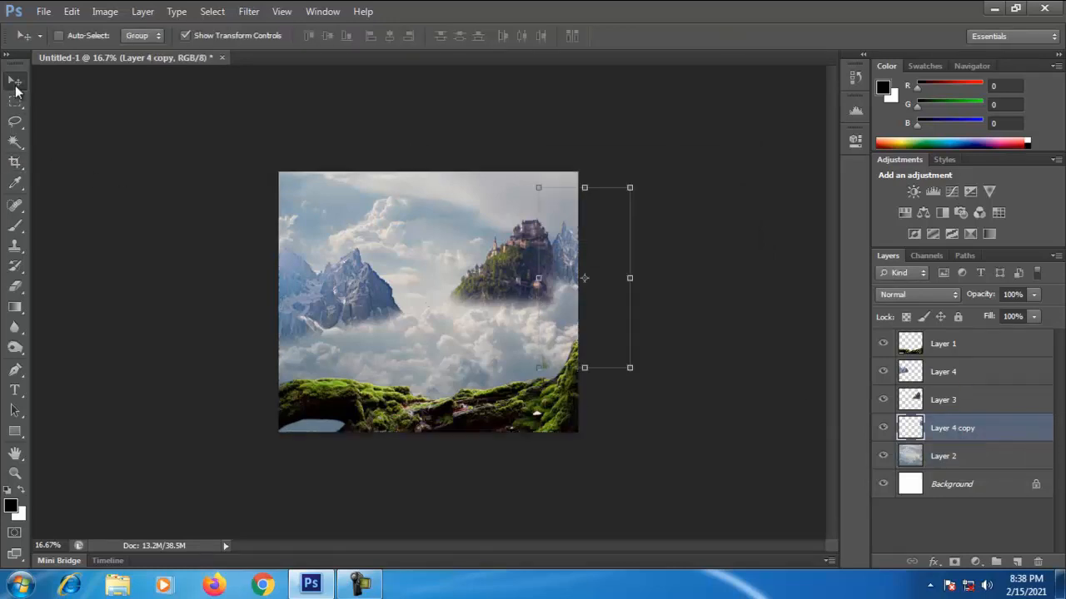
left_click(944, 348)
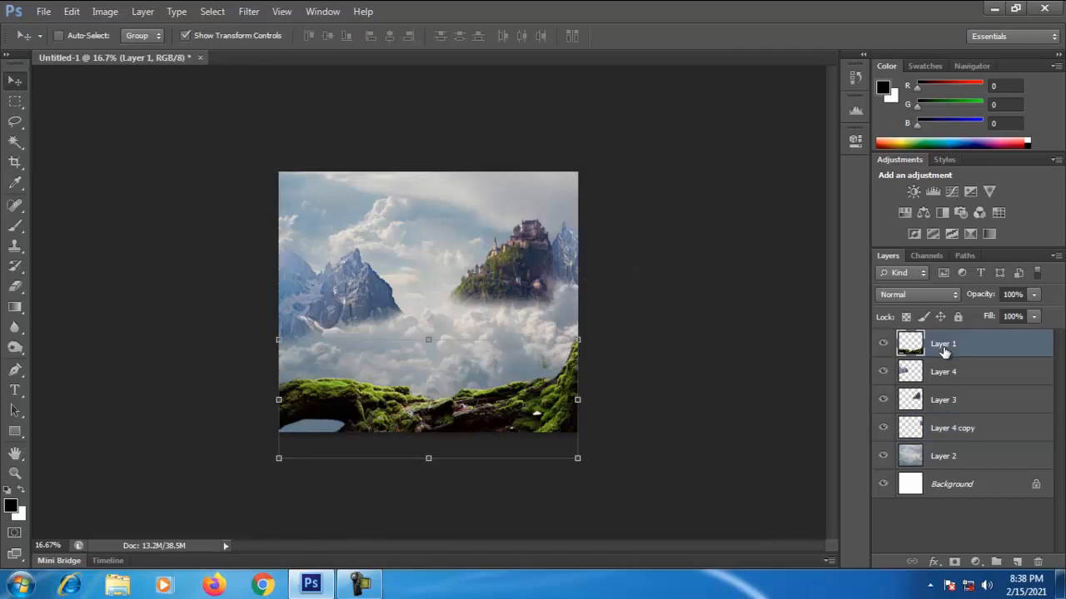
left_click_drag(936, 343, 958, 455)
Step: Shift the mossy log layer's midtone Color Balance to +24 toward blue
left_click(104, 10)
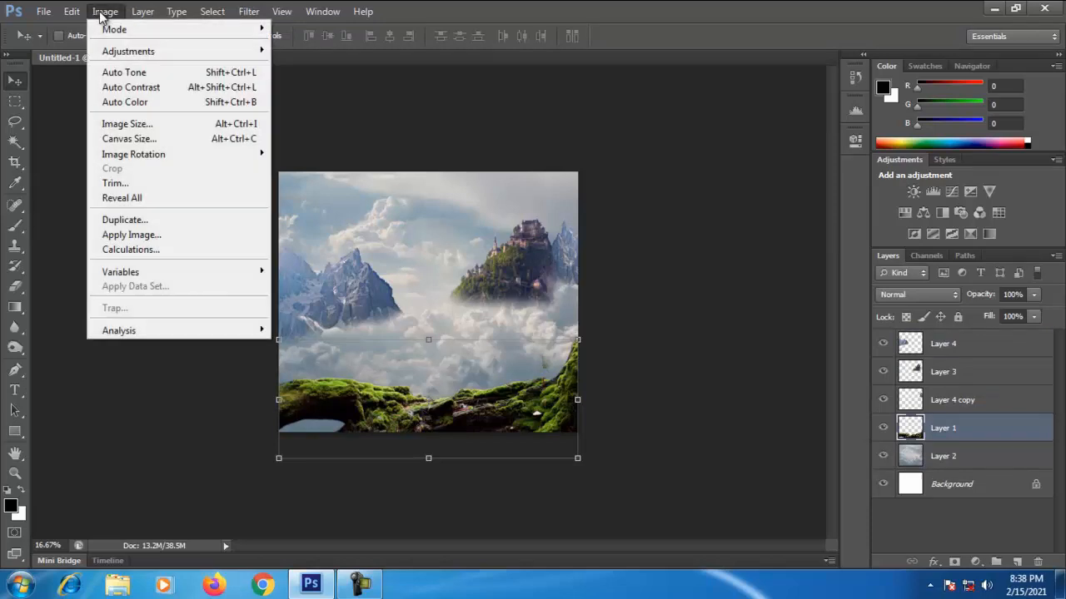
mouse_move(219, 53)
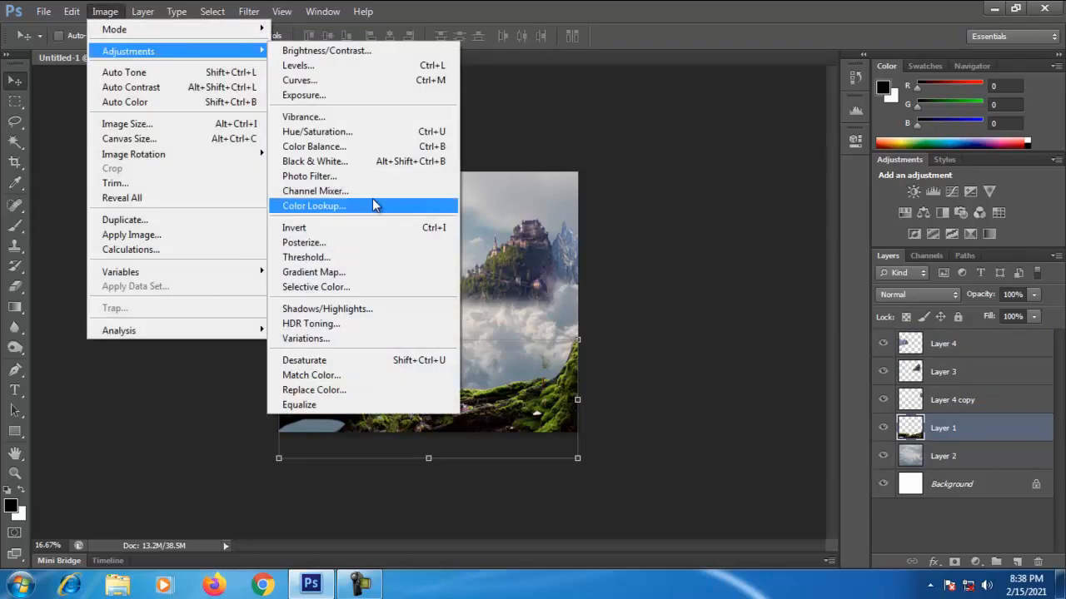
left_click(370, 148)
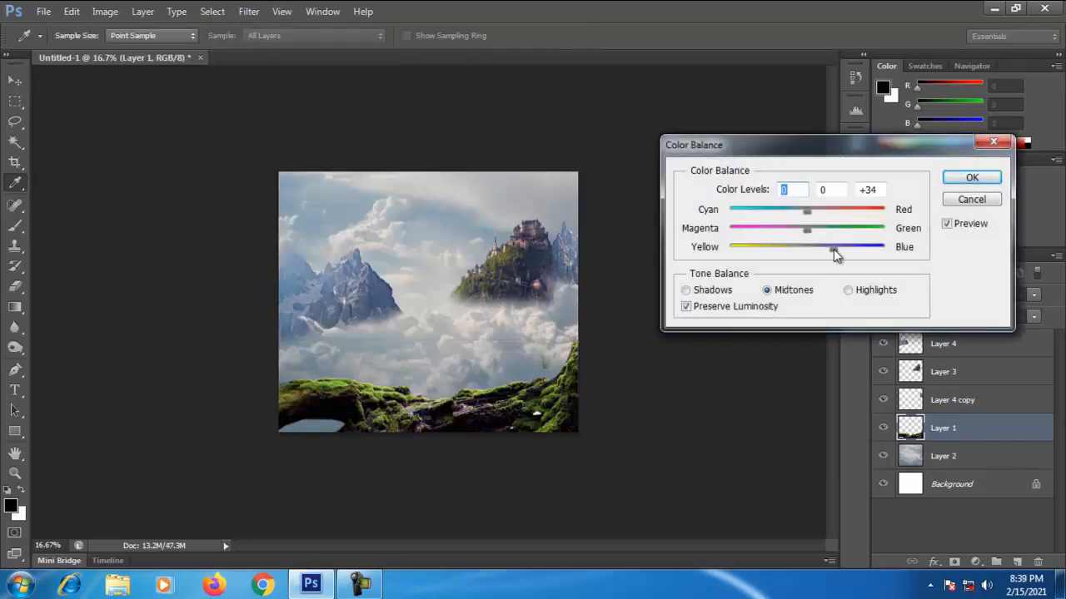
left_click_drag(833, 249, 826, 249)
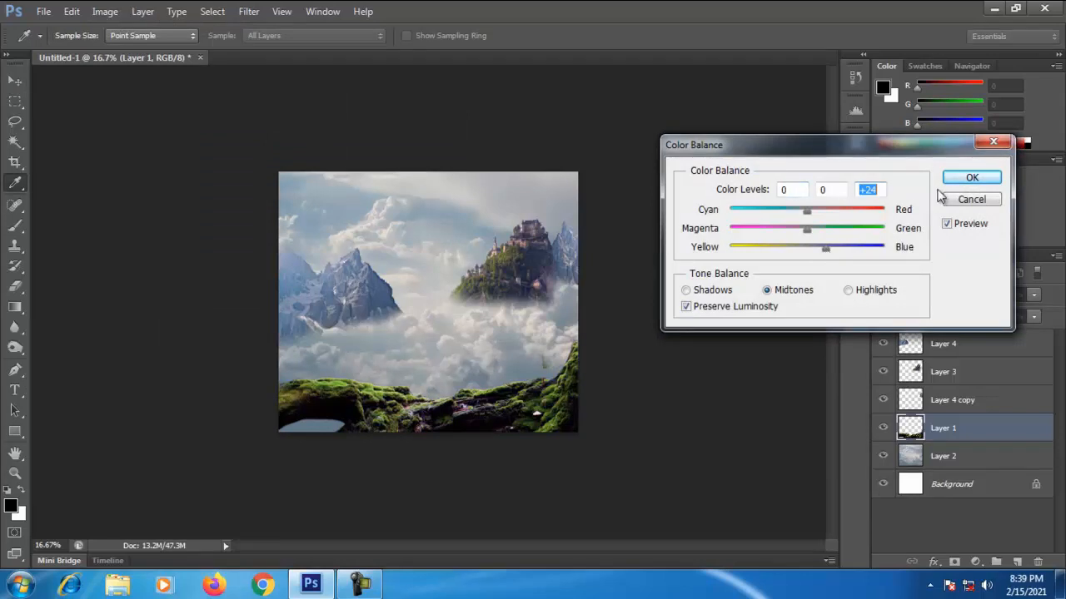
left_click(971, 177)
key("v")
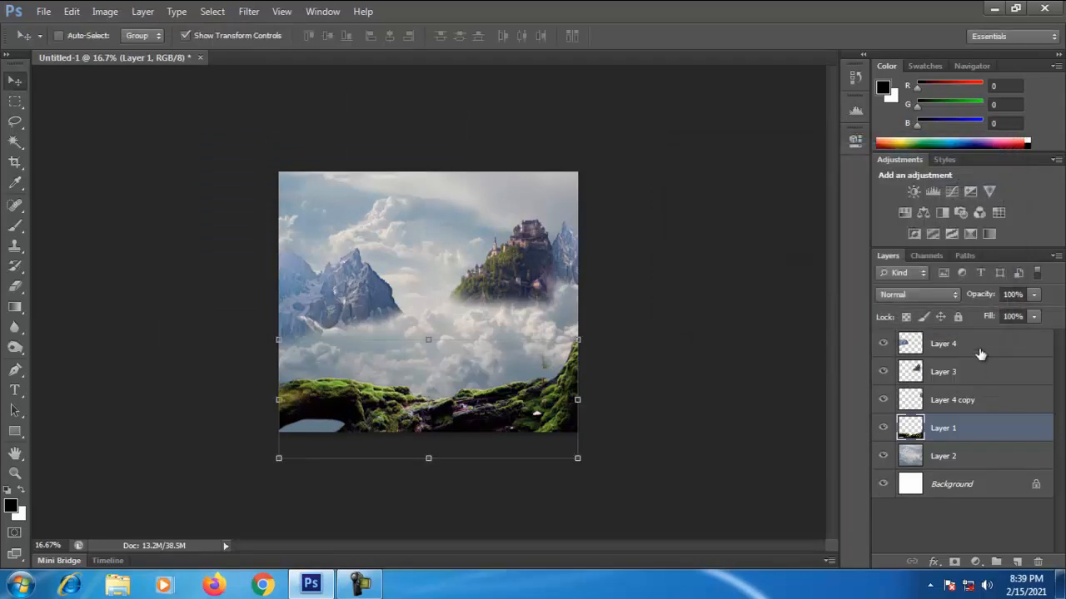
Step: Add a new layer at the top of the stack and sample a light gray (196, 197, 197) from the sky as foreground color
left_click(979, 357)
left_click(1017, 563)
key("b")
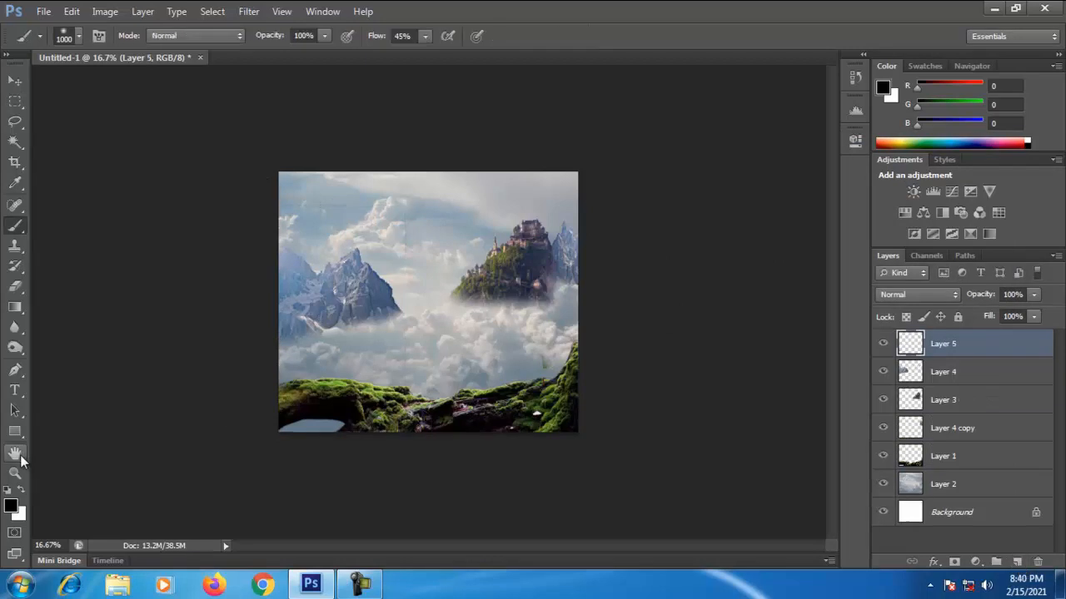
left_click(23, 457)
left_click(10, 507)
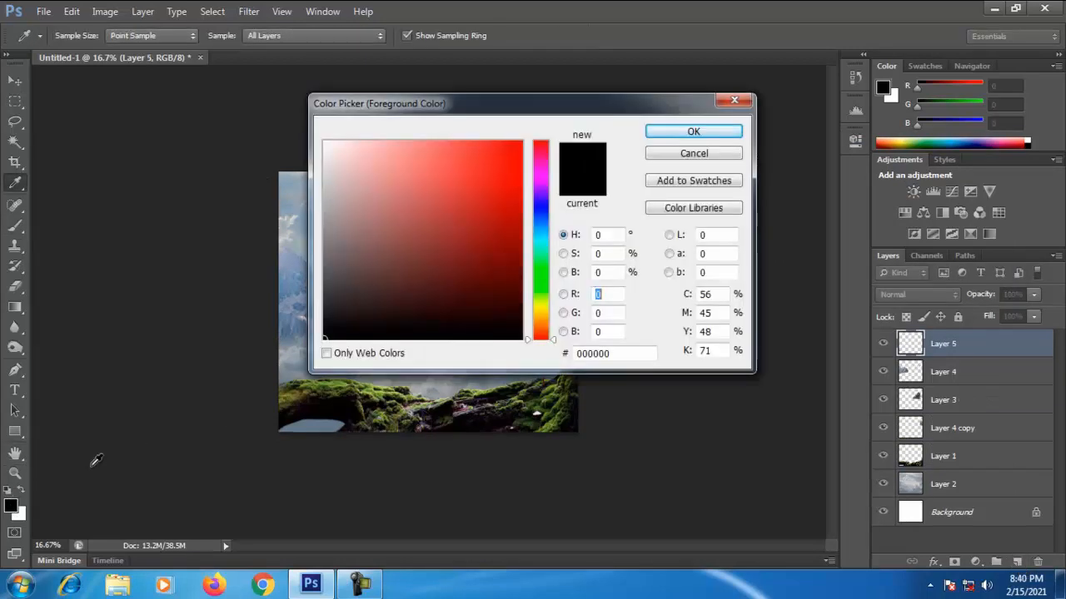
left_click_drag(451, 113, 551, 139)
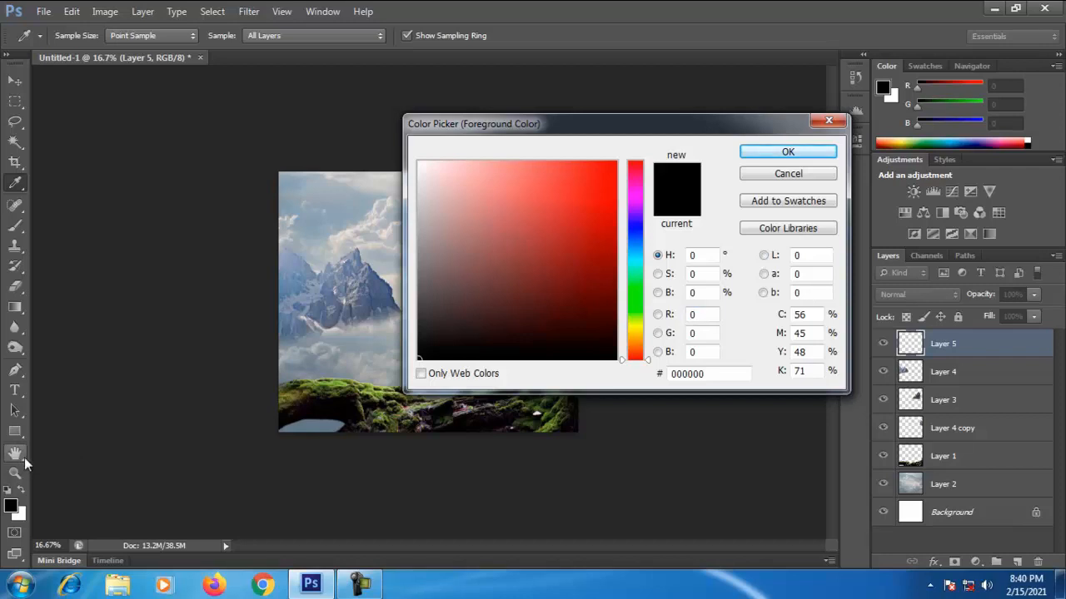
left_click_drag(340, 196, 367, 182)
left_click(742, 153)
key("h")
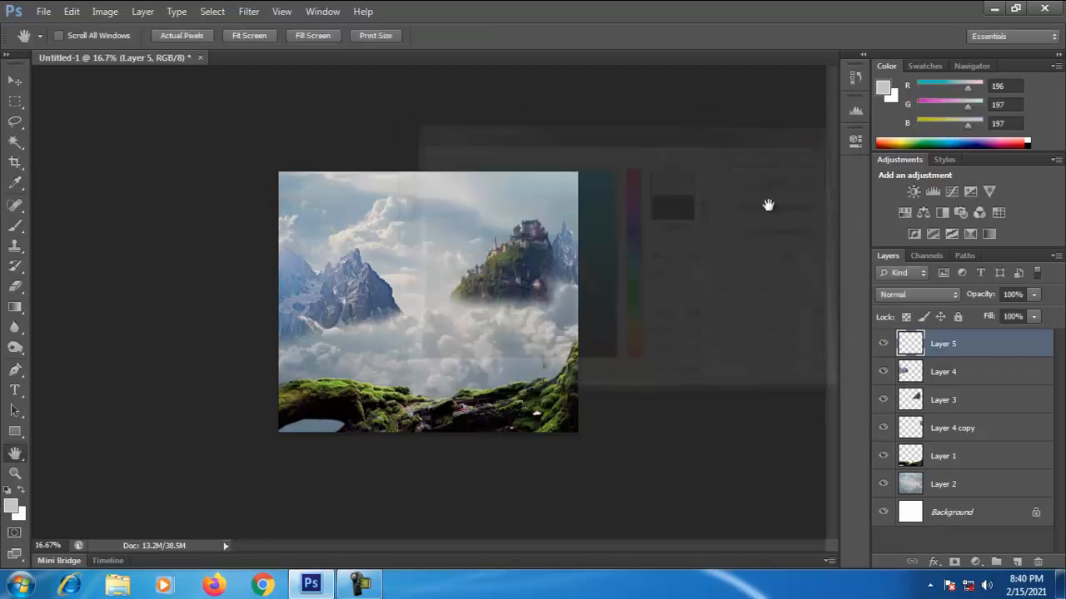
Step: Paint light gray haze with a soft 300 px brush across the sky, the left mountain's peaks and the castle rock's left side
left_click(15, 226)
key("bracketleft")
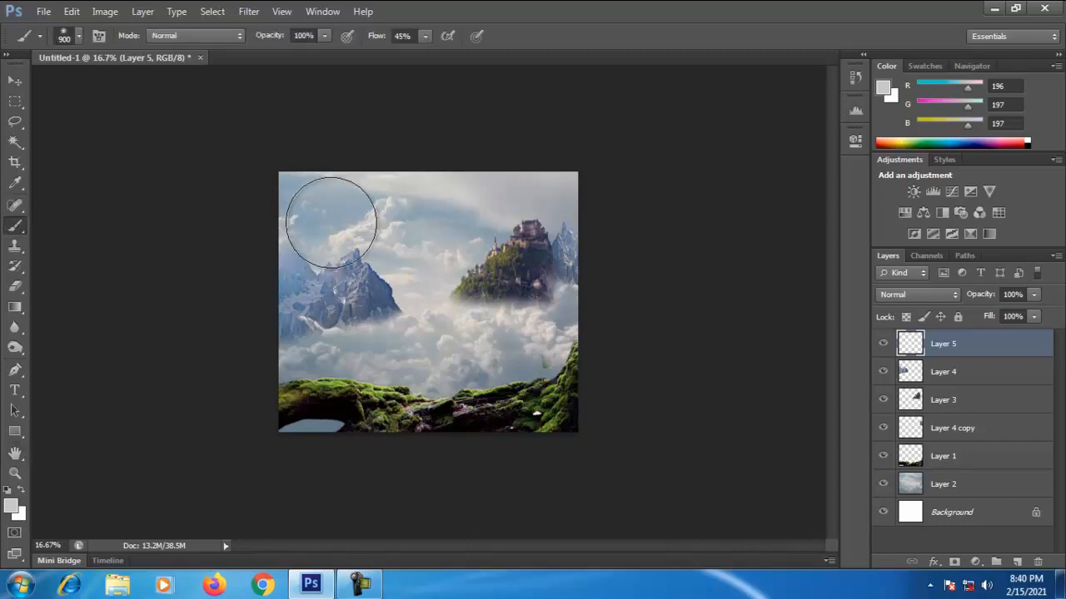
key("ctrl+plus")
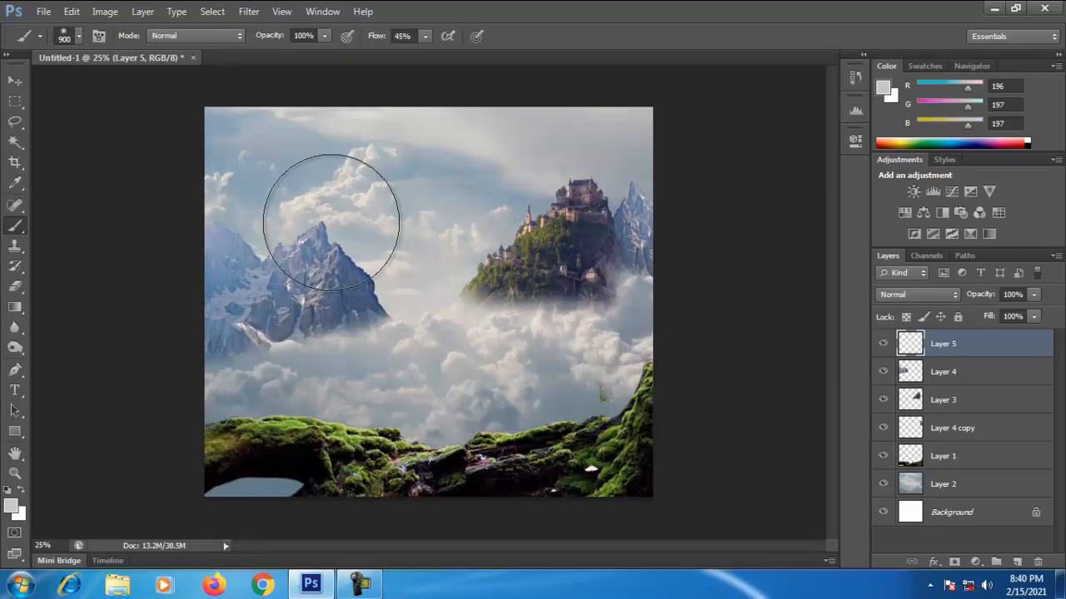
key("bracketleft")
key("bracketleft")
key("bracketleft")
key("bracketleft")
key("bracketleft")
key("bracketleft")
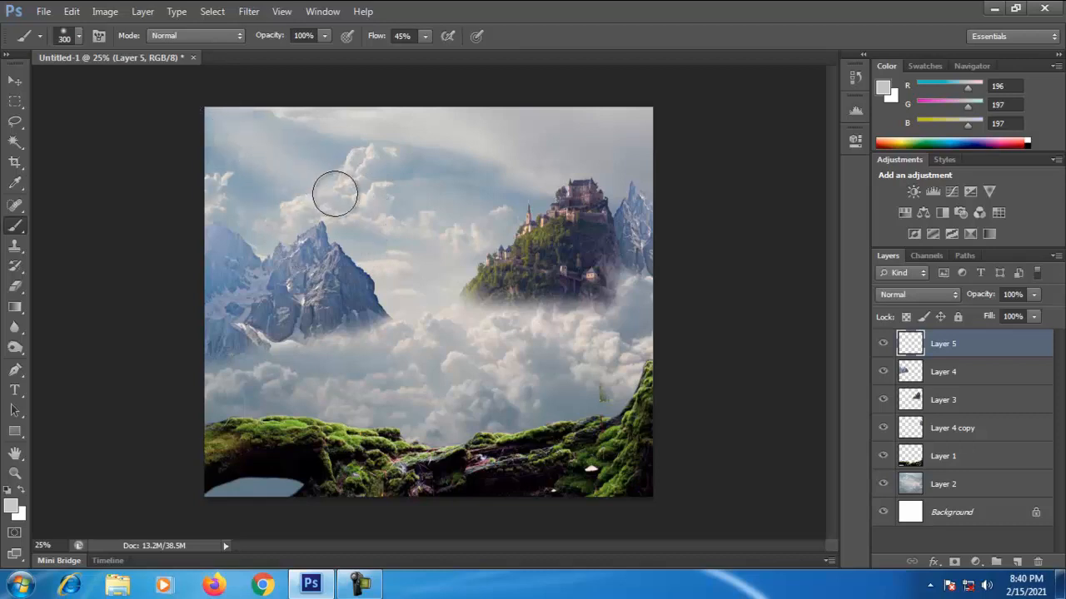
left_click_drag(256, 122, 420, 188)
left_click_drag(227, 138, 390, 261)
left_click_drag(219, 167, 369, 281)
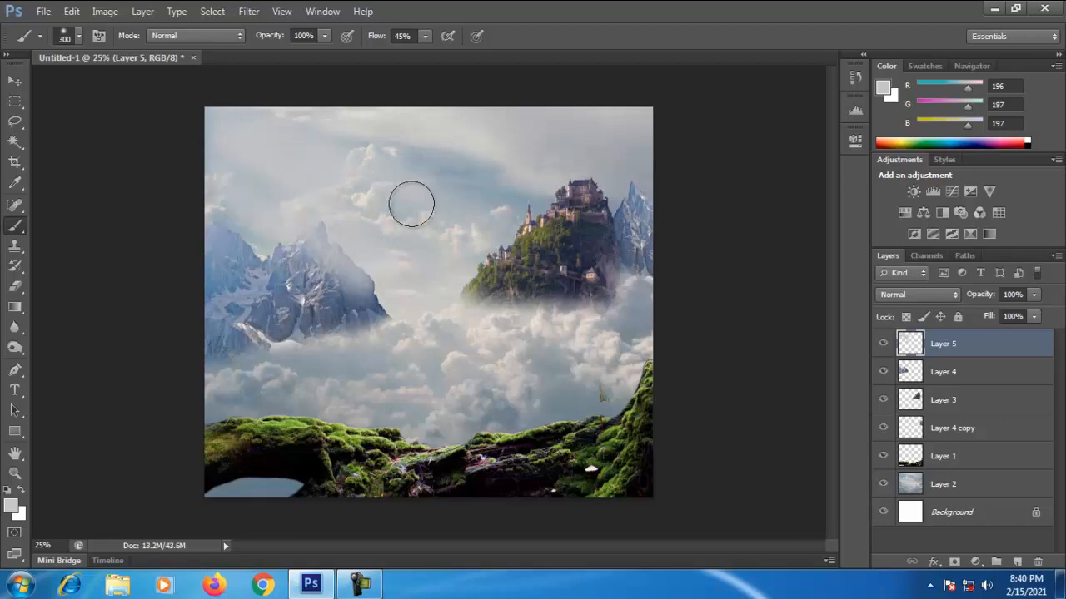
left_click_drag(361, 179, 527, 259)
left_click_drag(460, 202, 536, 226)
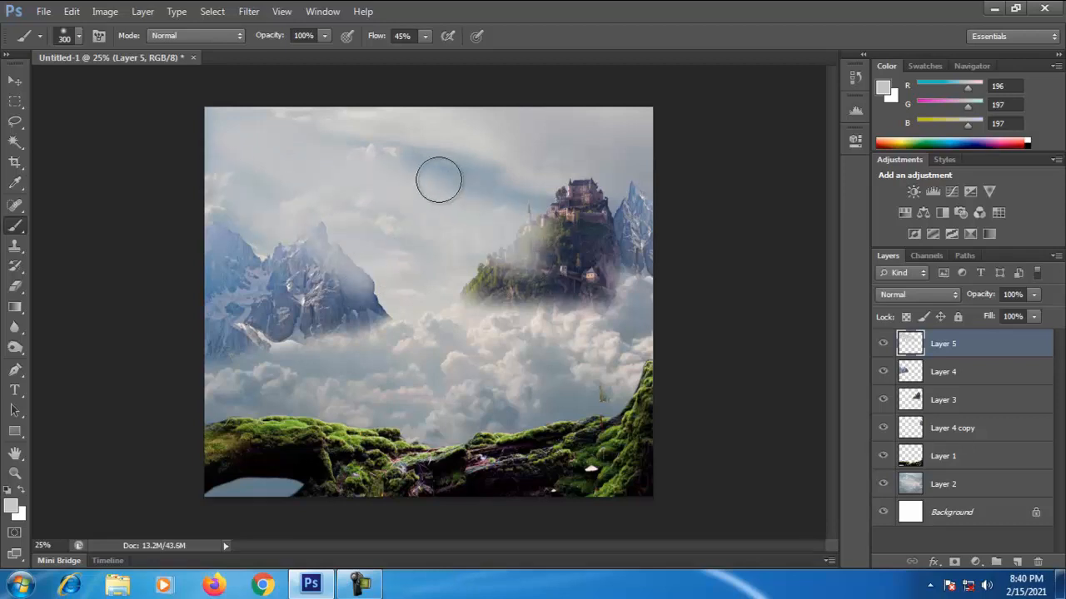
left_click_drag(435, 179, 526, 222)
mouse_move(507, 266)
left_mouse_down()
mouse_move(523, 291)
mouse_move(509, 283)
left_mouse_up()
left_click_drag(330, 227, 470, 302)
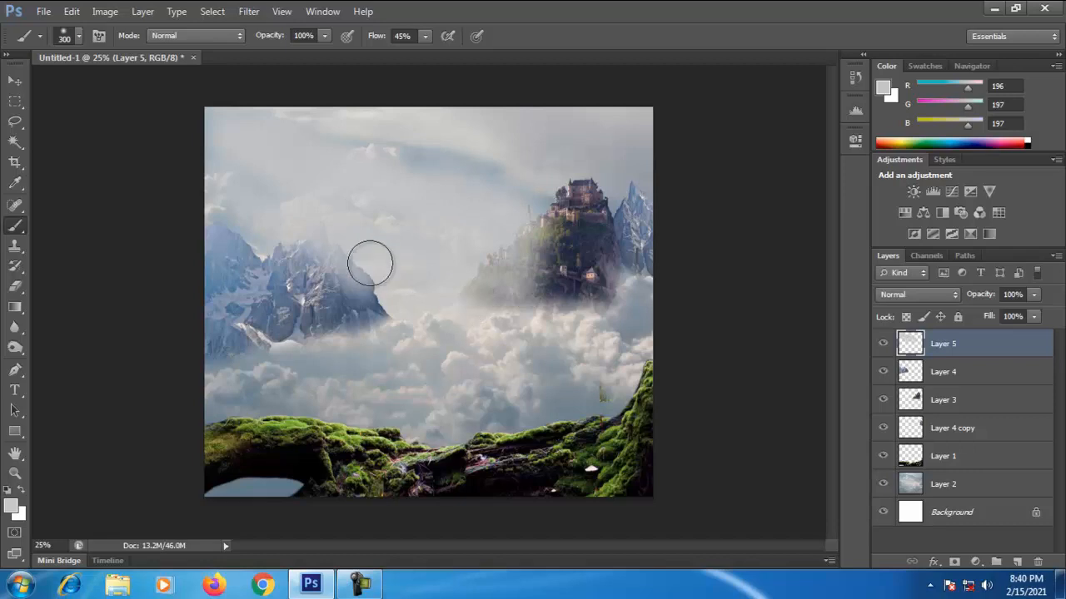
left_click_drag(400, 277, 240, 235)
mouse_move(412, 239)
left_mouse_down()
mouse_move(465, 215)
mouse_move(311, 163)
mouse_move(501, 190)
mouse_move(375, 142)
left_mouse_up()
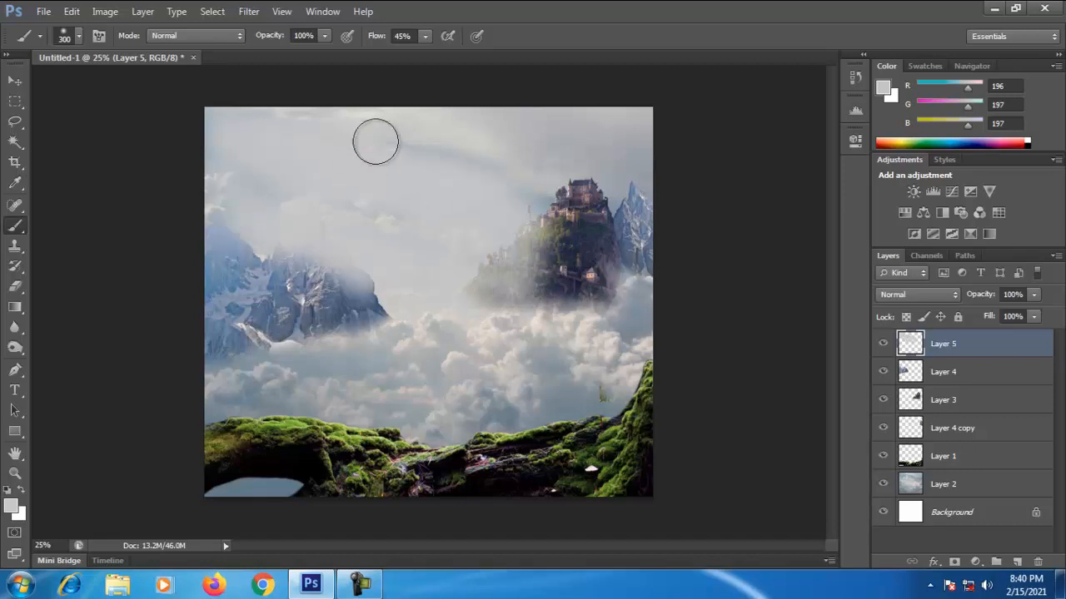
Step: Reduce the haze layer's opacity to 61% and set its blend mode to Hard Light after trying Soft Light
left_click(1033, 295)
left_click_drag(1014, 316, 1002, 313)
left_click(924, 295)
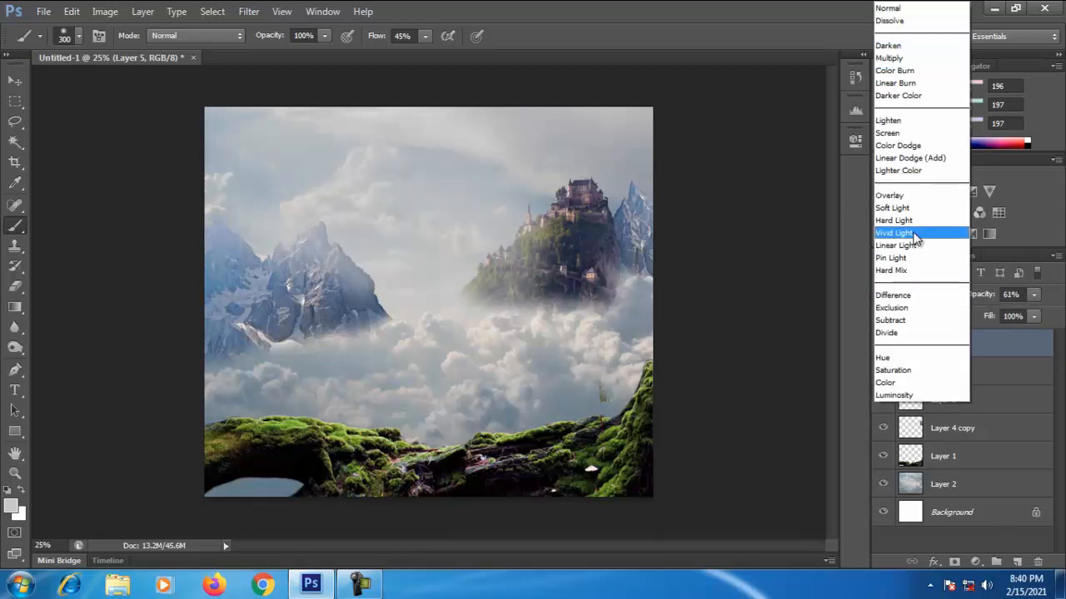
left_click(911, 209)
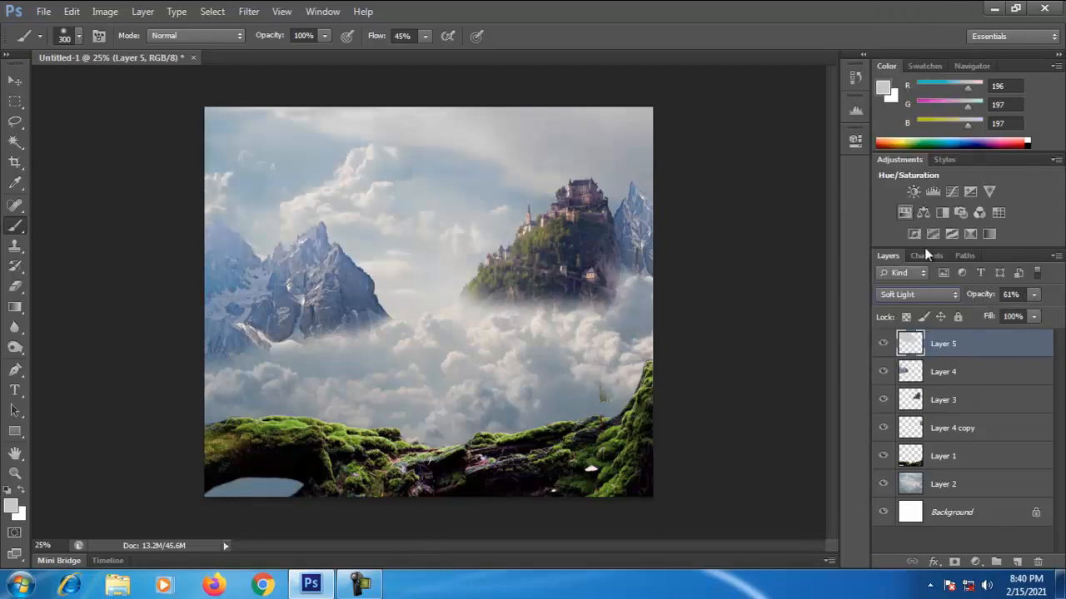
left_click(942, 295)
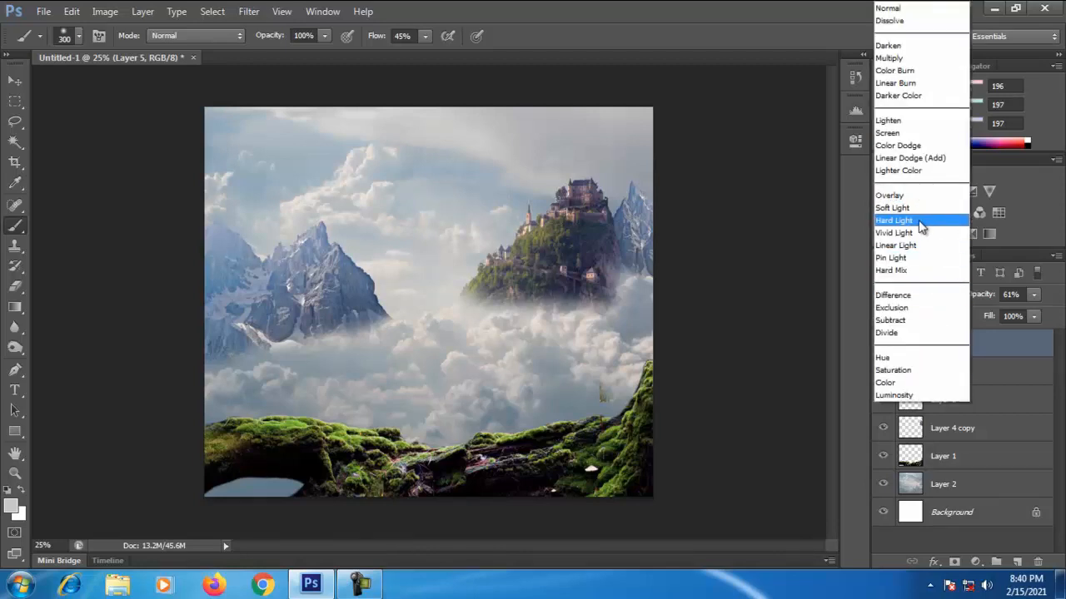
left_click(918, 220)
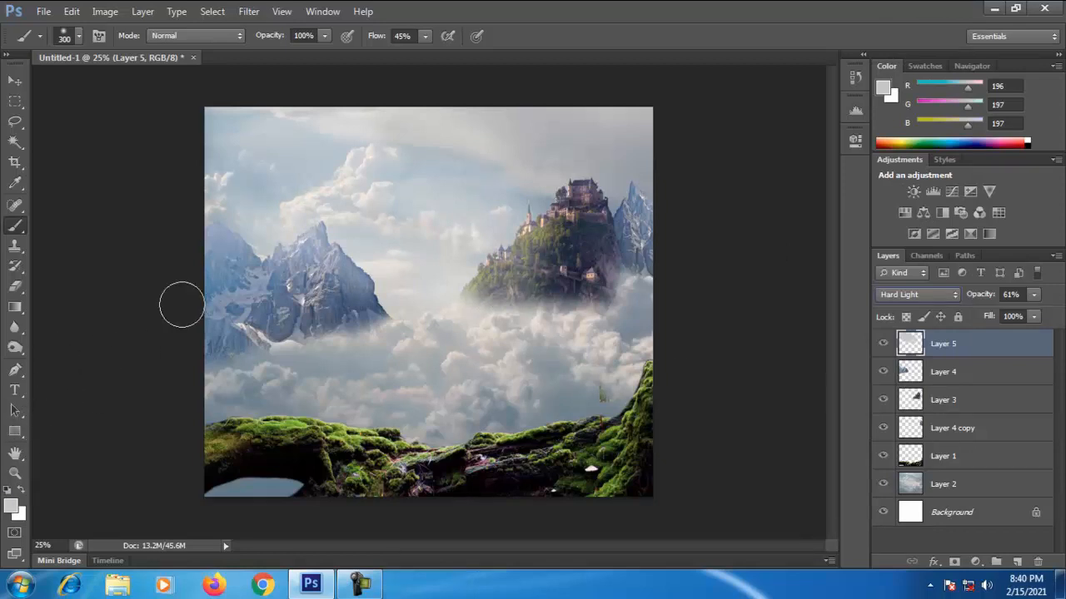
Step: Set the foreground color to near-white #fafcfe and add a new layer above the haze layer
left_click(11, 507)
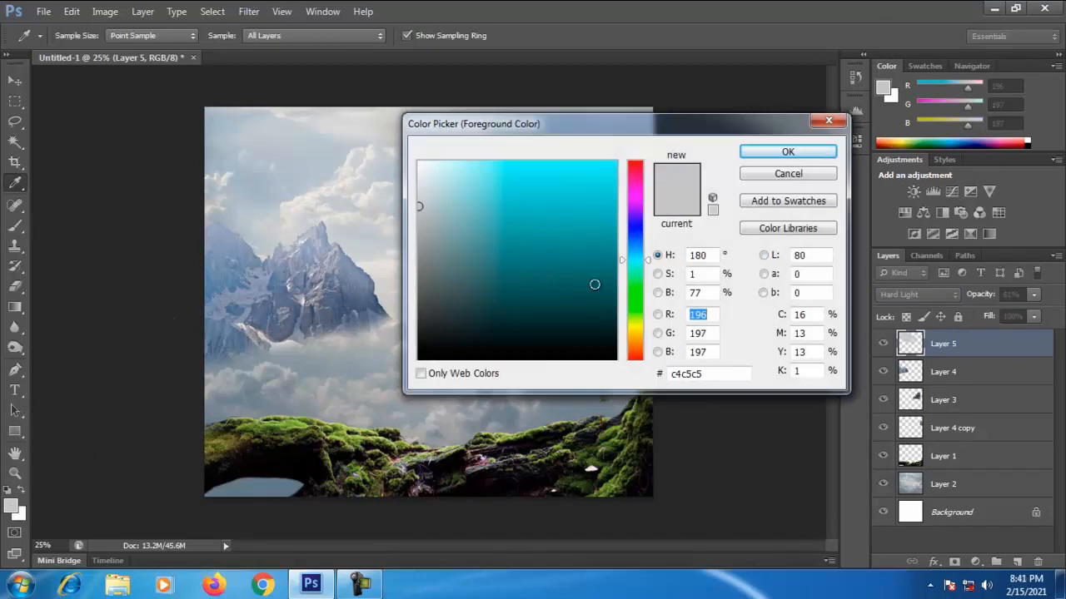
left_click(360, 160)
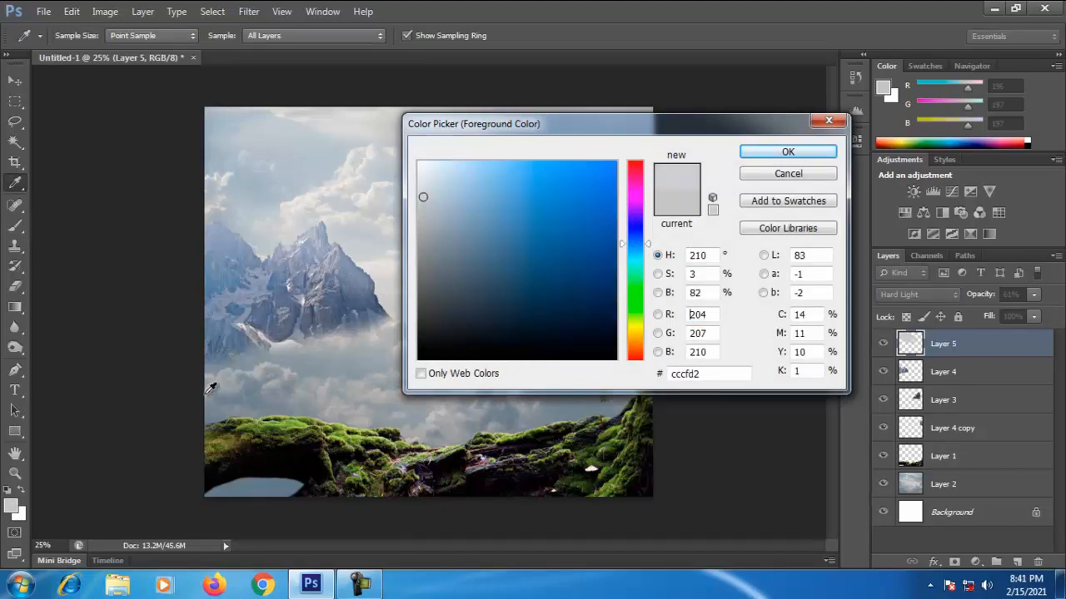
left_click(423, 164)
left_click(786, 152)
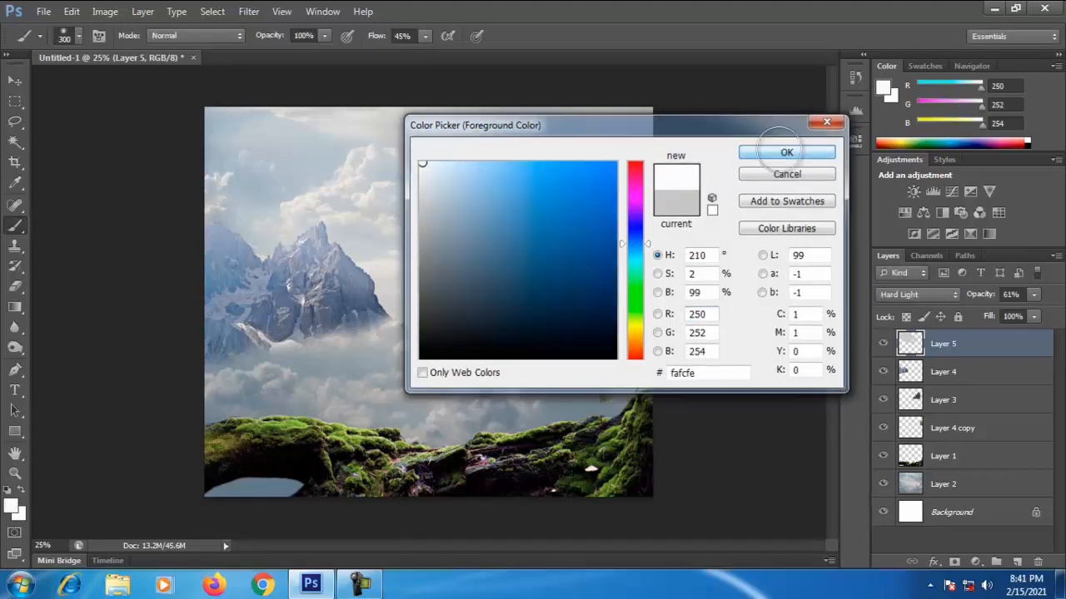
left_click(1019, 569)
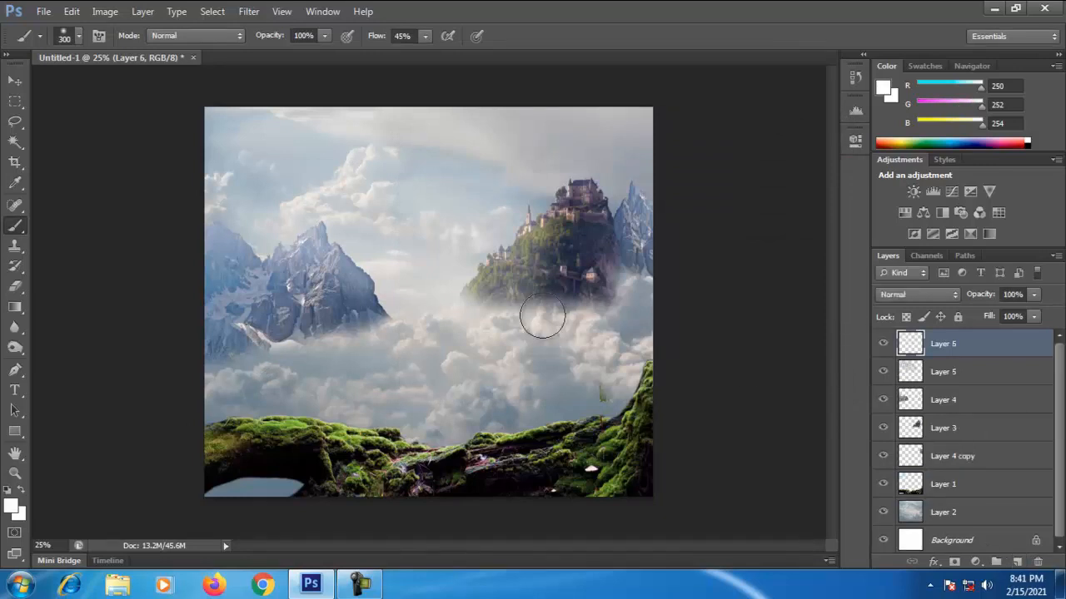
Step: Paint diagonal white light rays from the sky's upper left toward the mountains and castle, and lower that layer's opacity
mouse_move(265, 134)
left_mouse_down()
mouse_move(225, 114)
mouse_move(397, 187)
mouse_move(333, 178)
mouse_move(232, 141)
mouse_move(318, 203)
mouse_move(383, 227)
mouse_move(364, 205)
mouse_move(480, 260)
mouse_move(375, 183)
mouse_move(516, 244)
mouse_move(418, 202)
mouse_move(353, 155)
mouse_move(591, 265)
mouse_move(384, 245)
mouse_move(278, 212)
mouse_move(241, 180)
mouse_move(366, 239)
mouse_move(425, 297)
left_mouse_up()
left_click_drag(224, 183, 322, 315)
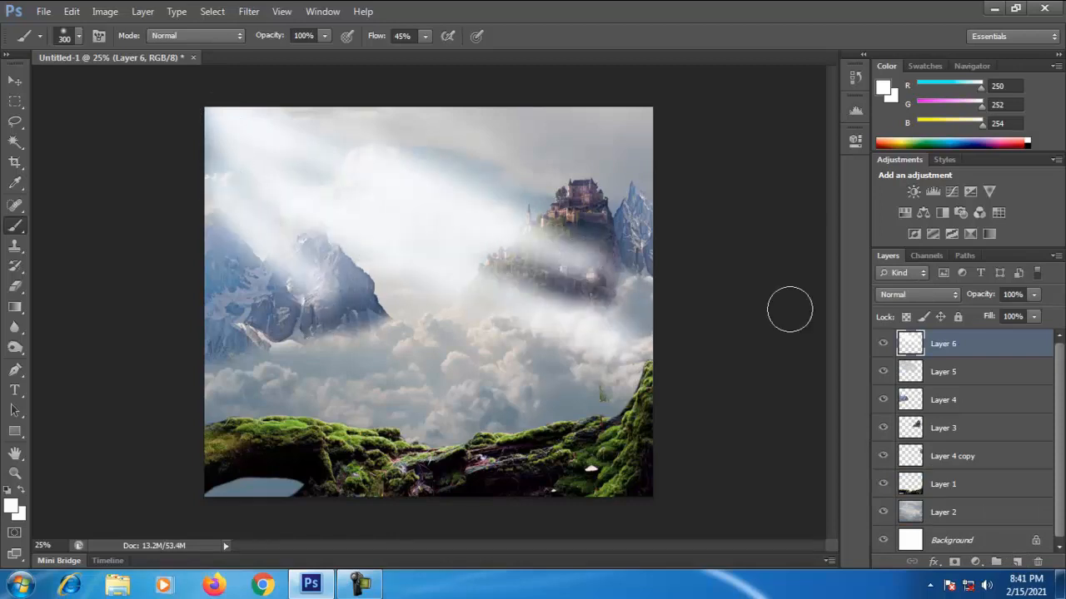
left_click(1034, 300)
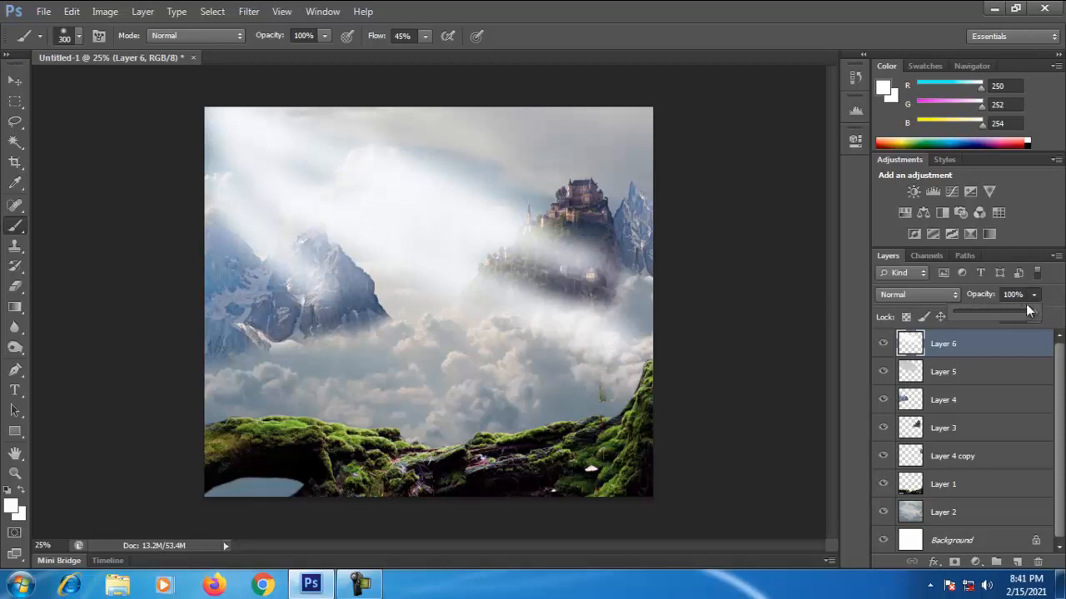
left_click_drag(1004, 321, 991, 317)
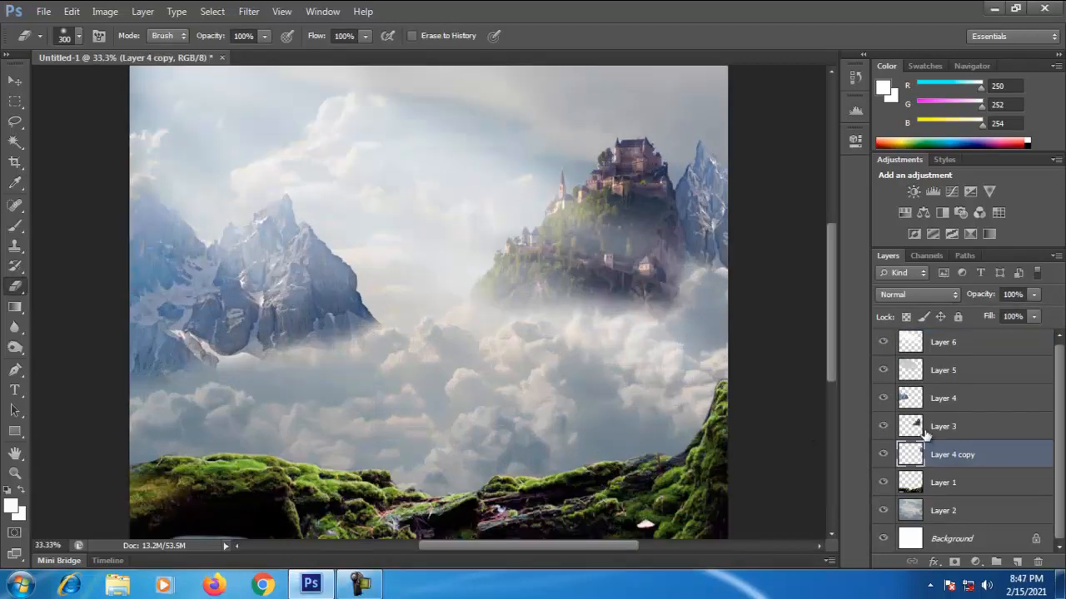
Step: Scale the castle rock layer down to about 93%
left_click(925, 434)
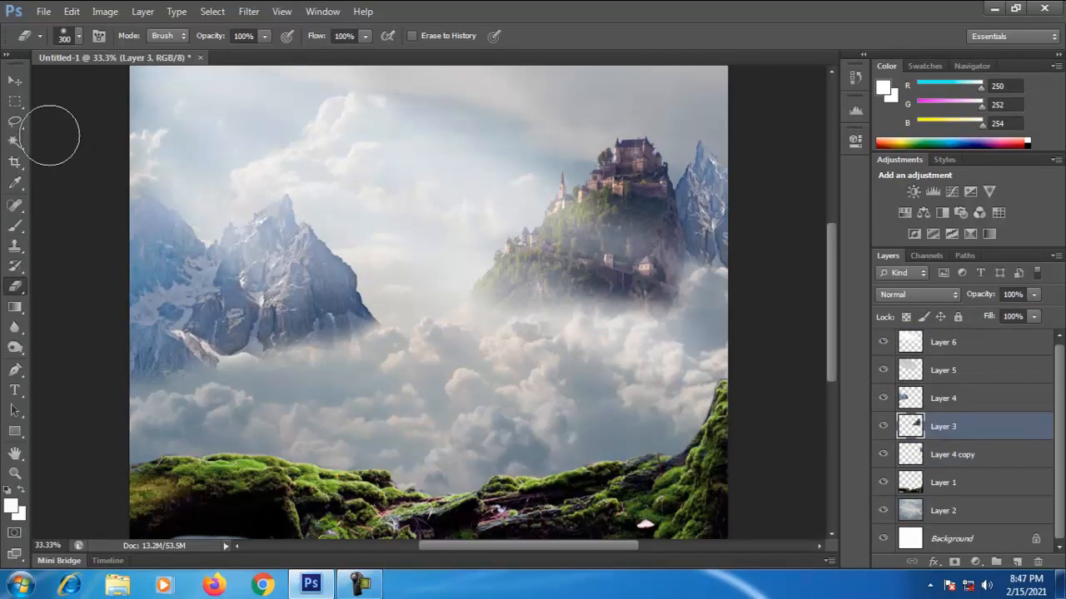
left_click(18, 83)
left_click_drag(471, 334, 486, 322)
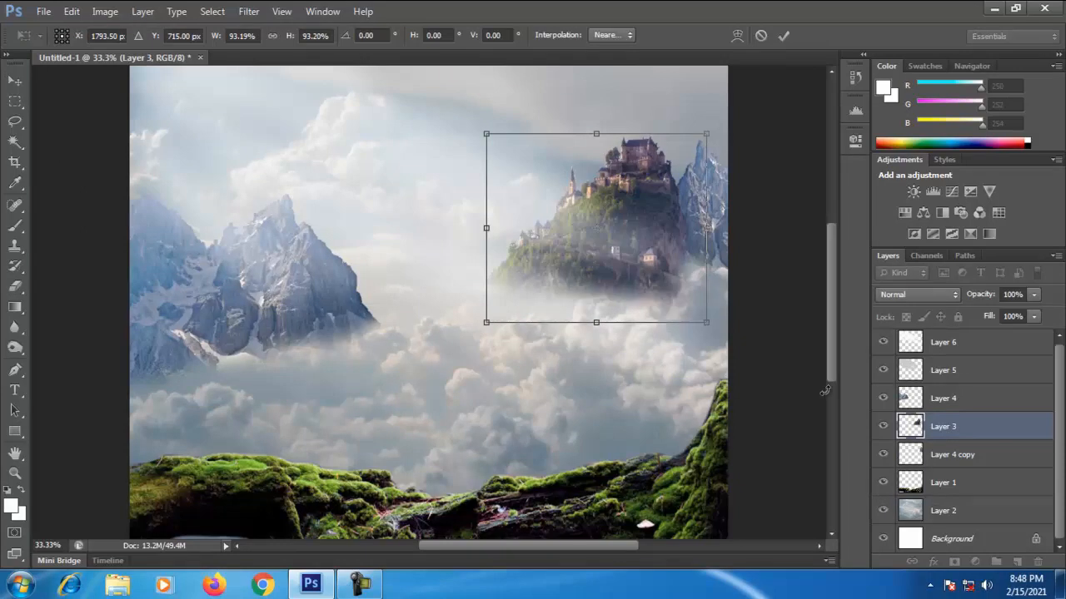
key("Return")
Step: Scale the left mountain layer down slightly and move it higher above the clouds at the image's left edge
left_click(946, 399)
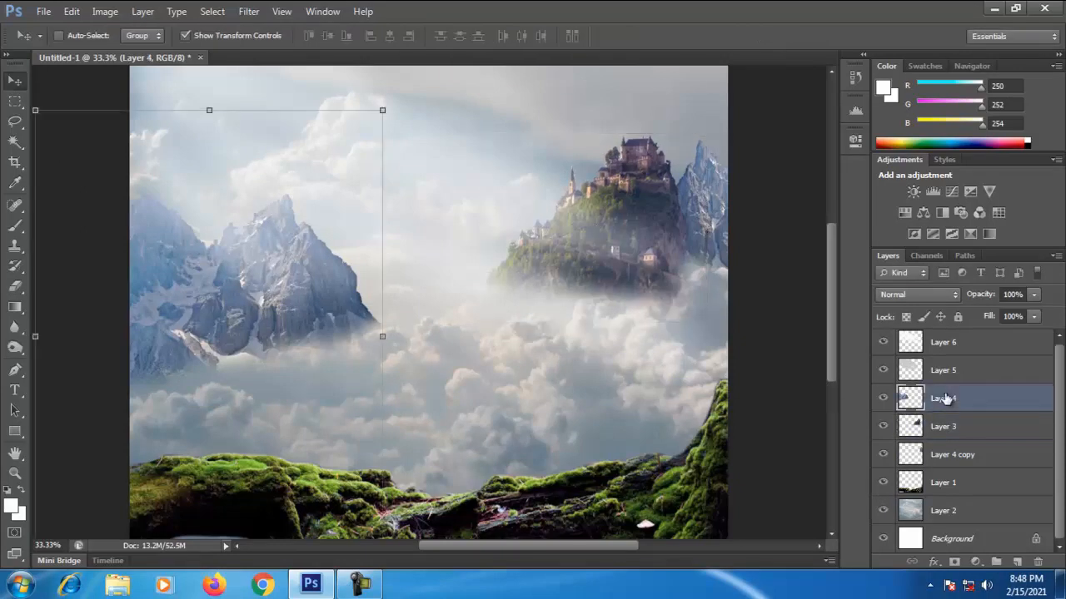
left_click_drag(378, 104, 338, 168)
left_click_drag(270, 259, 290, 177)
key("Return")
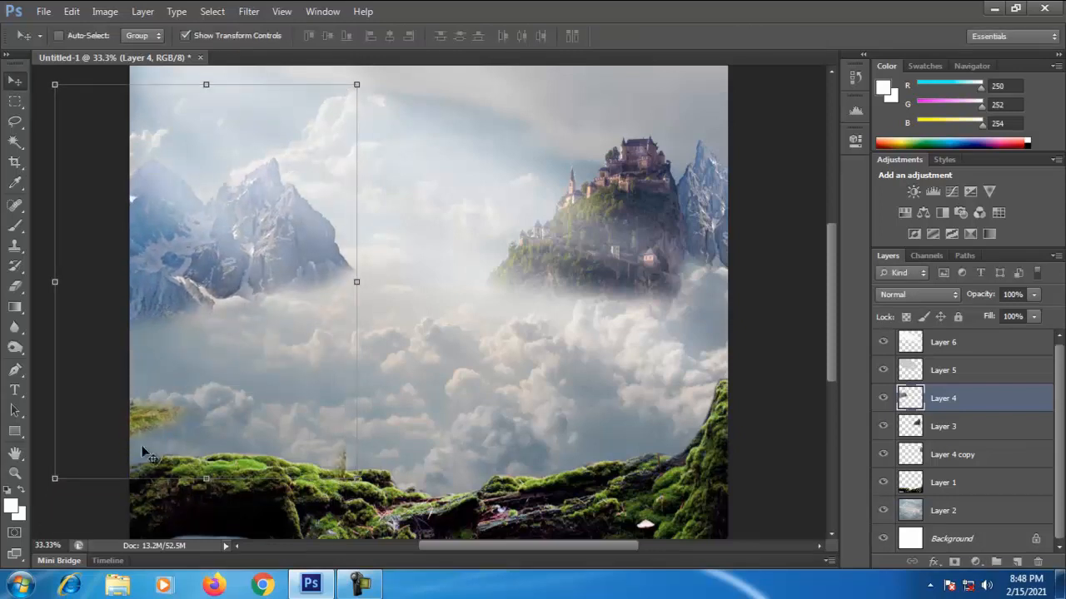
Step: Erase the leftover green patch above the log at the image's left edge from the mountain layer, and select the castle layer
left_click(15, 286)
mouse_move(119, 400)
left_mouse_down()
mouse_move(106, 441)
mouse_move(194, 405)
mouse_move(113, 426)
left_mouse_up()
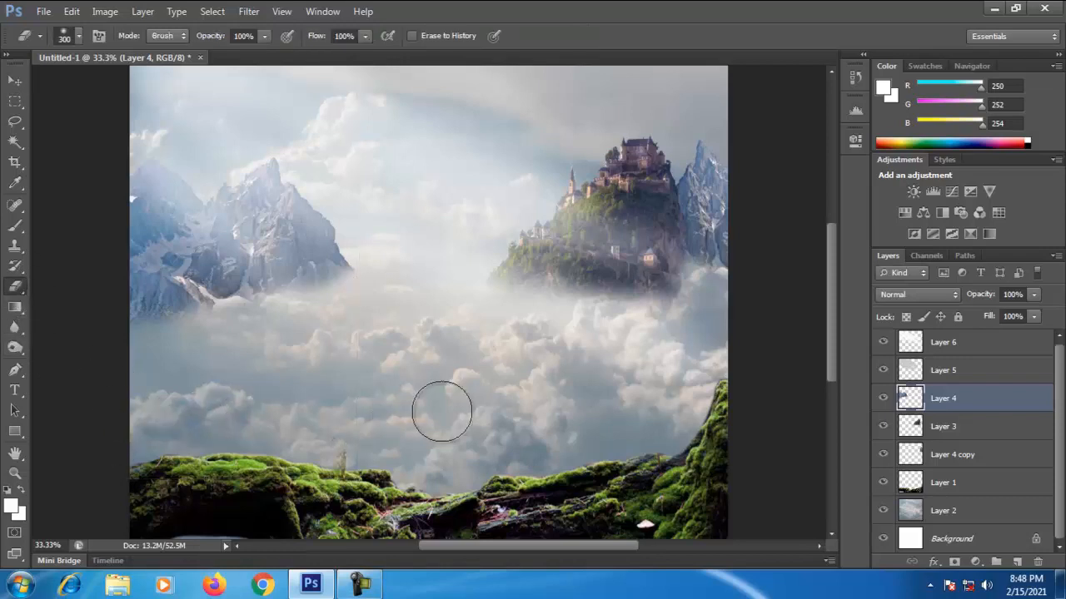
left_click(951, 423)
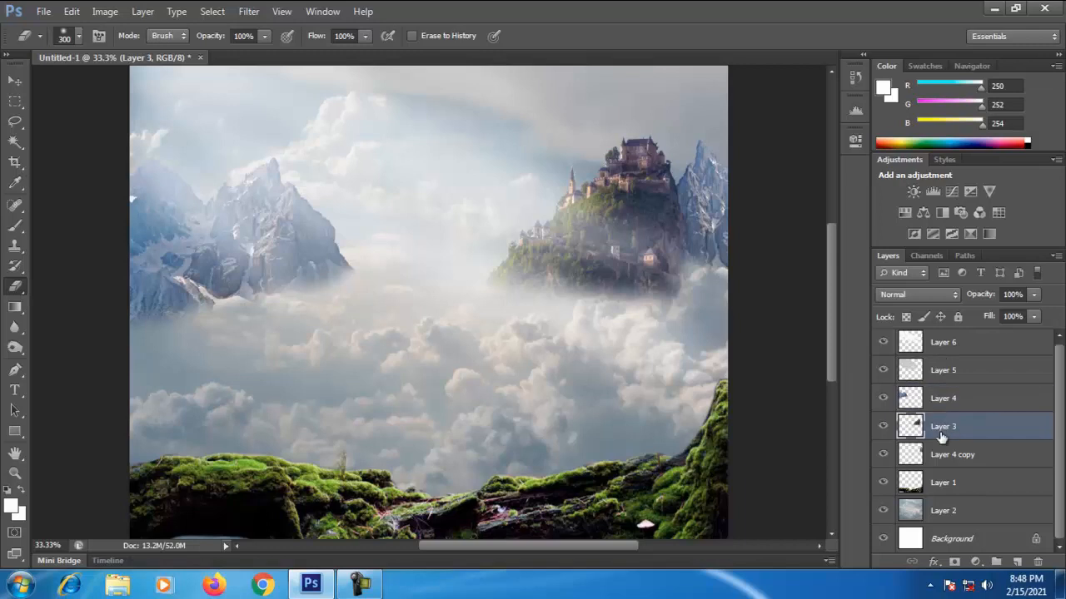
Step: Select the right-hand mountain's layer (Layer 4 copy) and reposition the mountain slightly lower beside the castle rock
left_click(932, 457)
left_click(922, 484)
left_click(924, 454)
left_click(16, 82)
left_click_drag(658, 237, 641, 221)
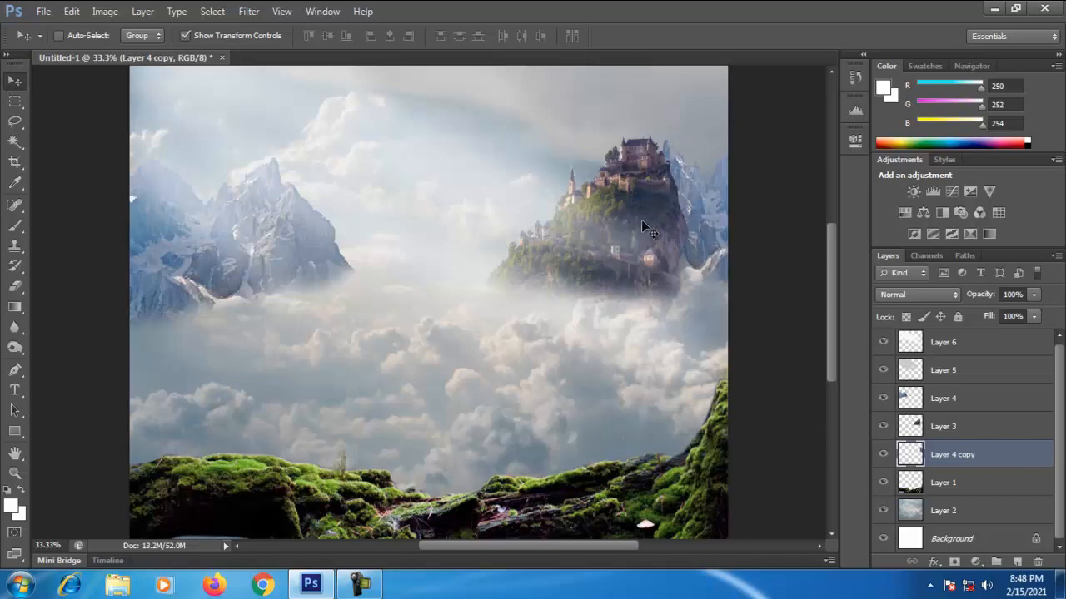
left_click(15, 286)
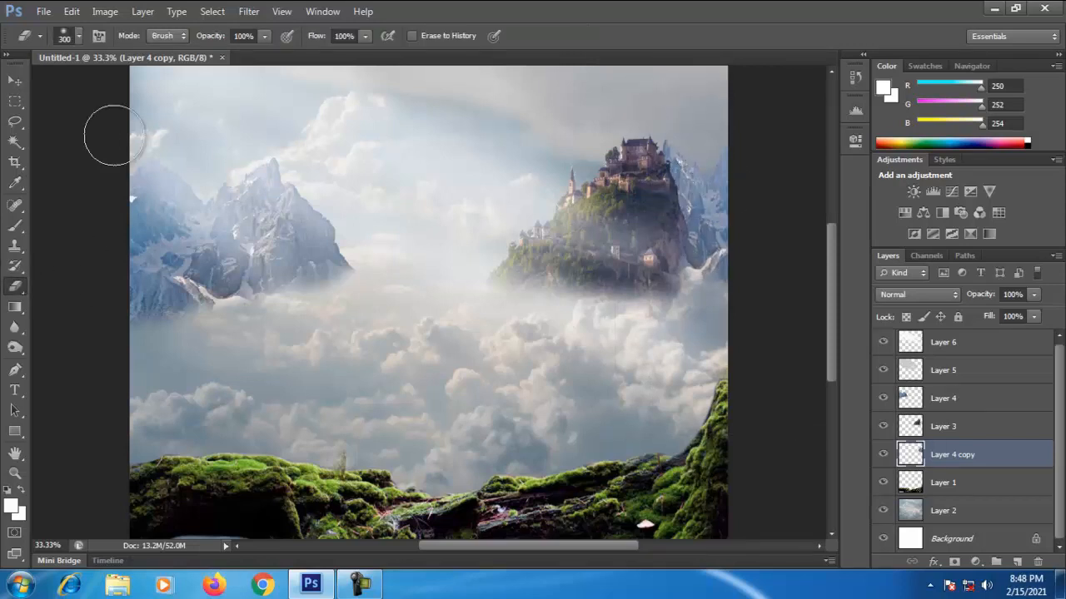
left_click(15, 81)
left_click_drag(709, 218, 746, 243)
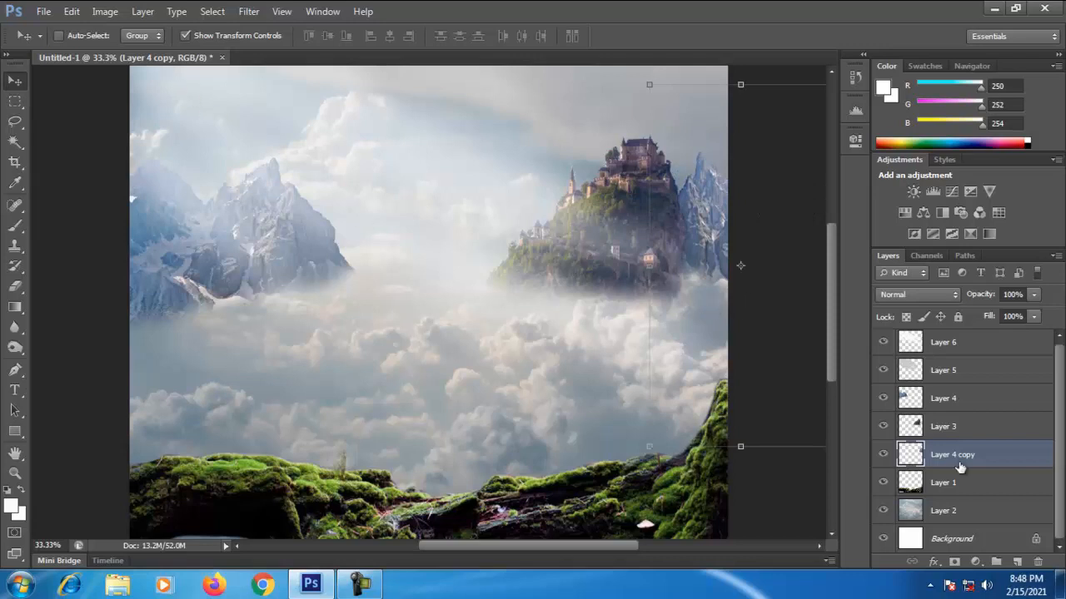
Step: Shift the right-hand mountain's hue slightly toward teal with a Hue/Saturation adjustment on its layer
left_click(15, 162)
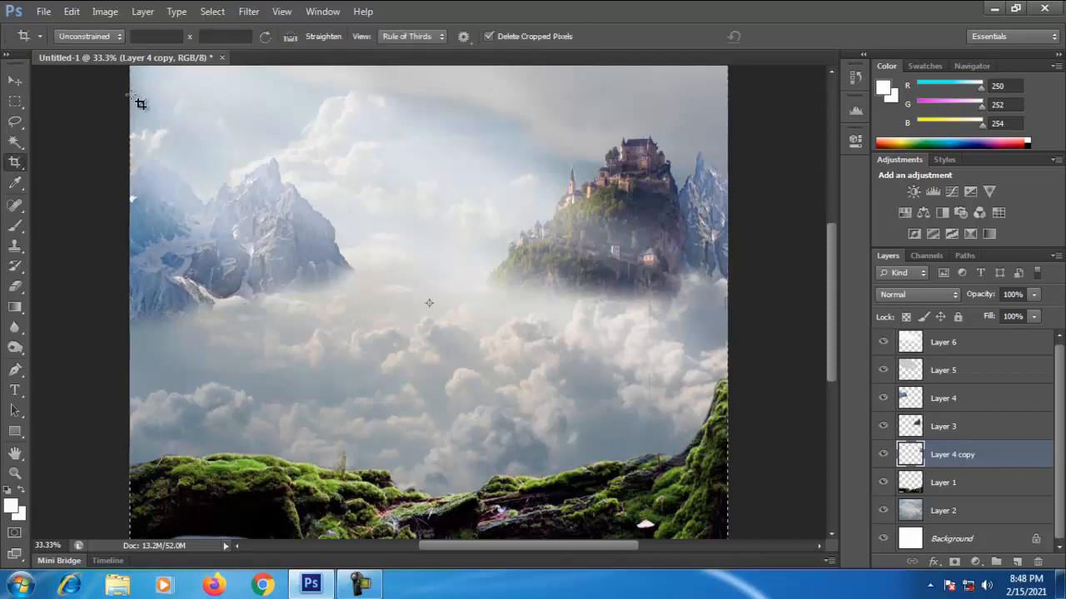
left_click(105, 11)
mouse_move(126, 51)
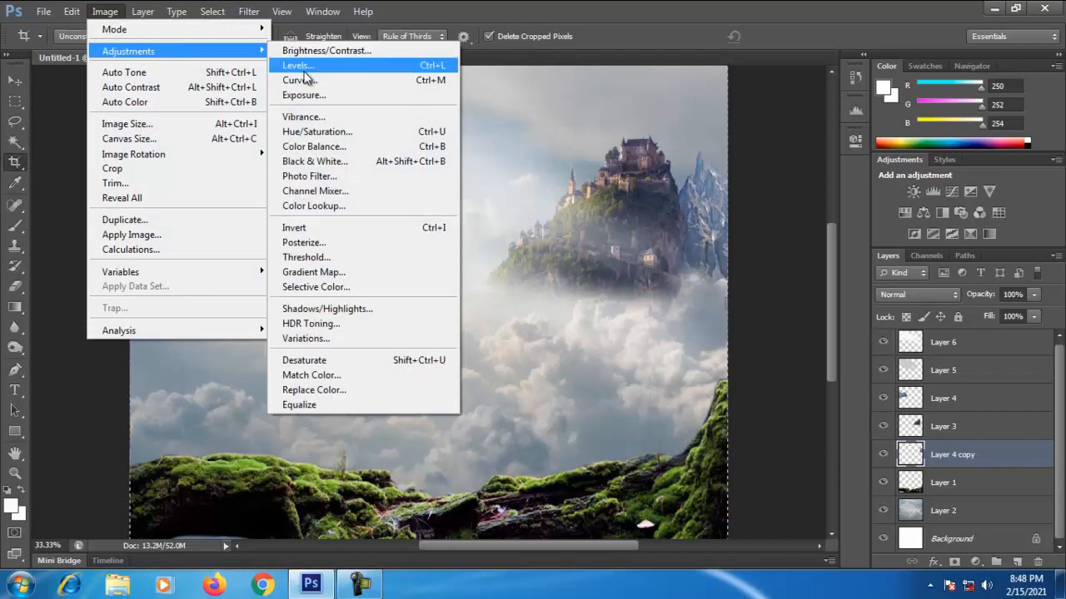
left_click(337, 132)
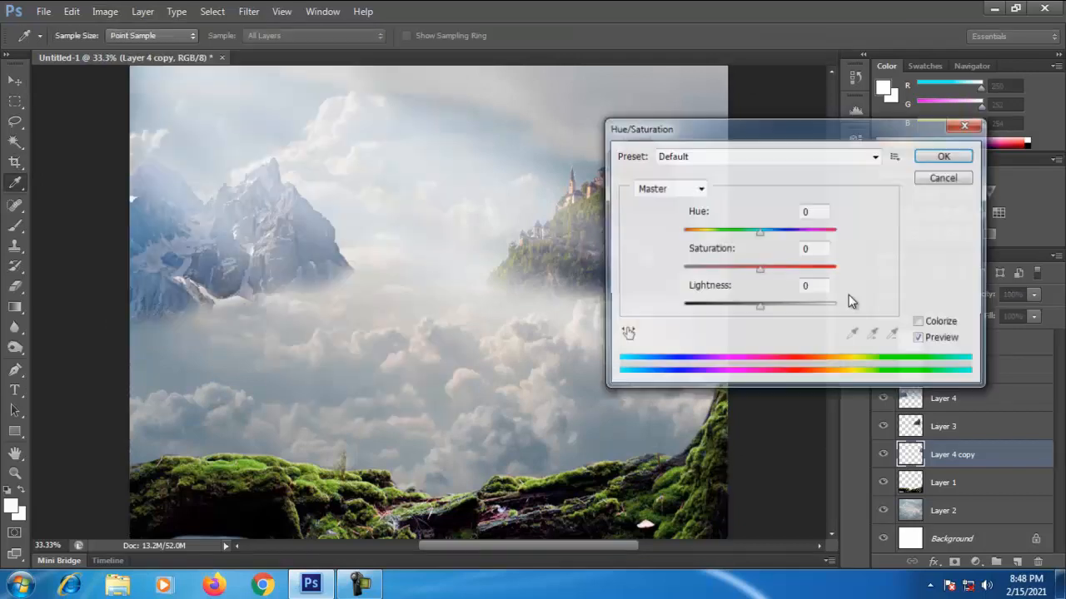
left_click_drag(760, 232, 766, 232)
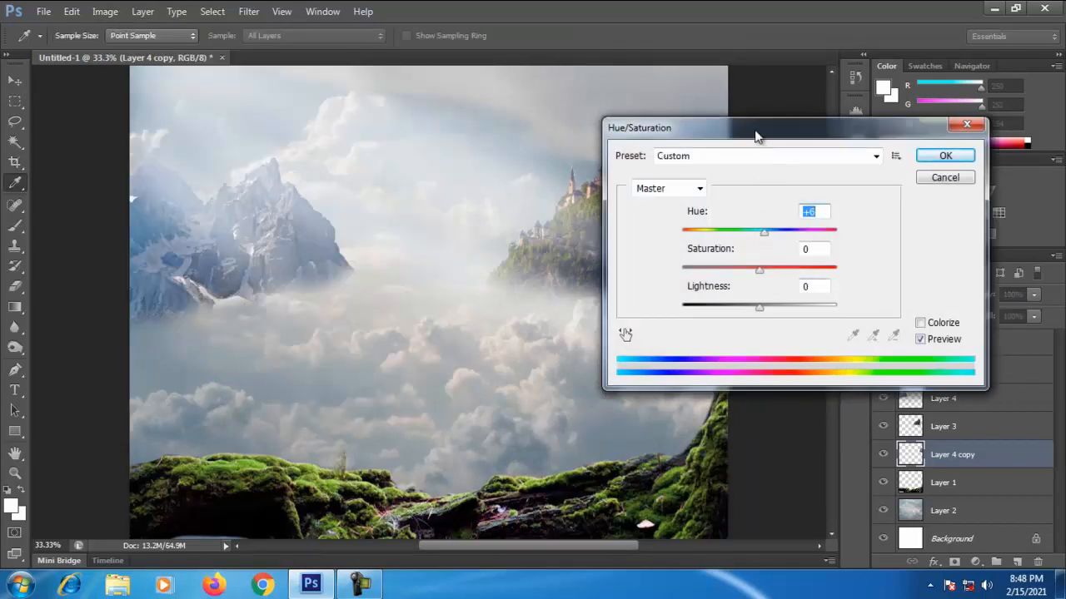
left_click_drag(755, 136, 870, 154)
mouse_move(876, 252)
left_mouse_down()
mouse_move(858, 247)
mouse_move(870, 247)
left_mouse_up()
left_click(1054, 175)
key("c")
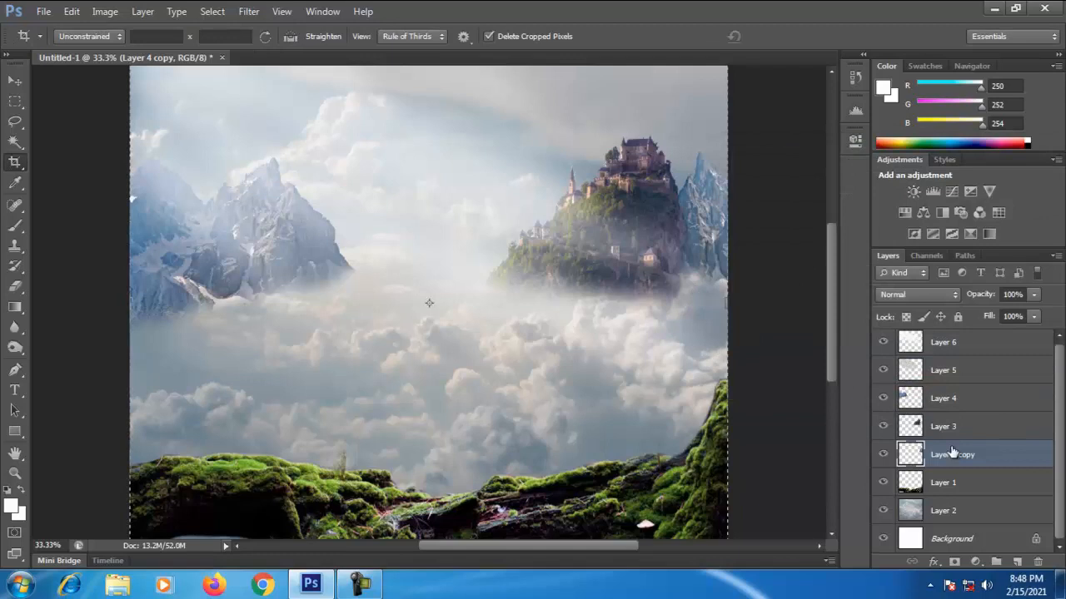
Step: Open the transparent leafy branch image, copy it into the composite at the top of the layer stack, and close the source
left_click(955, 511)
left_click(946, 492)
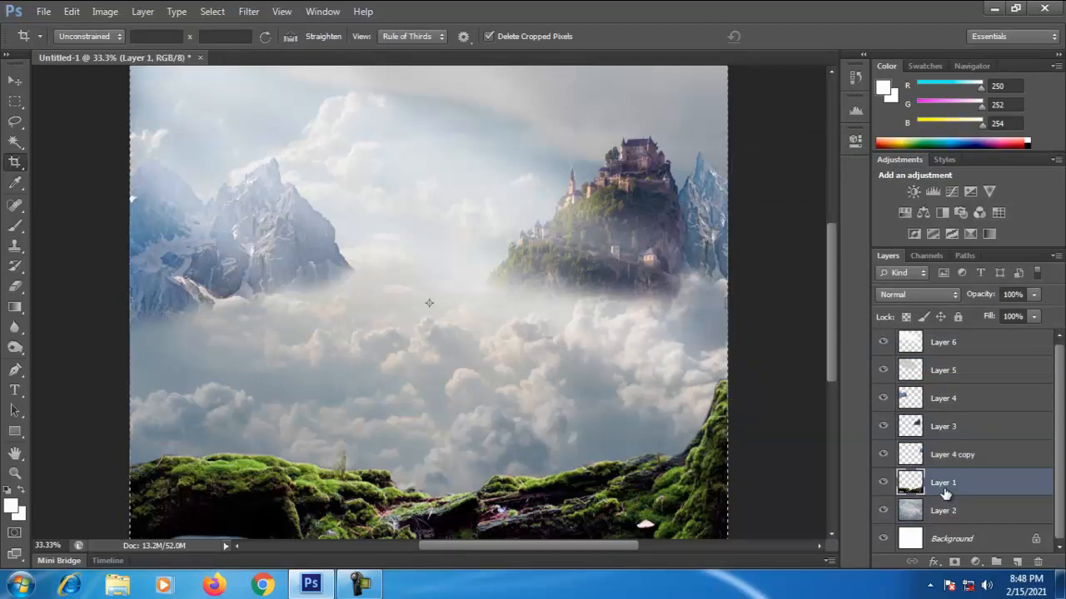
left_click(43, 10)
left_click(57, 41)
double_click(418, 481)
left_click_drag(927, 353, 424, 211)
left_click(580, 305)
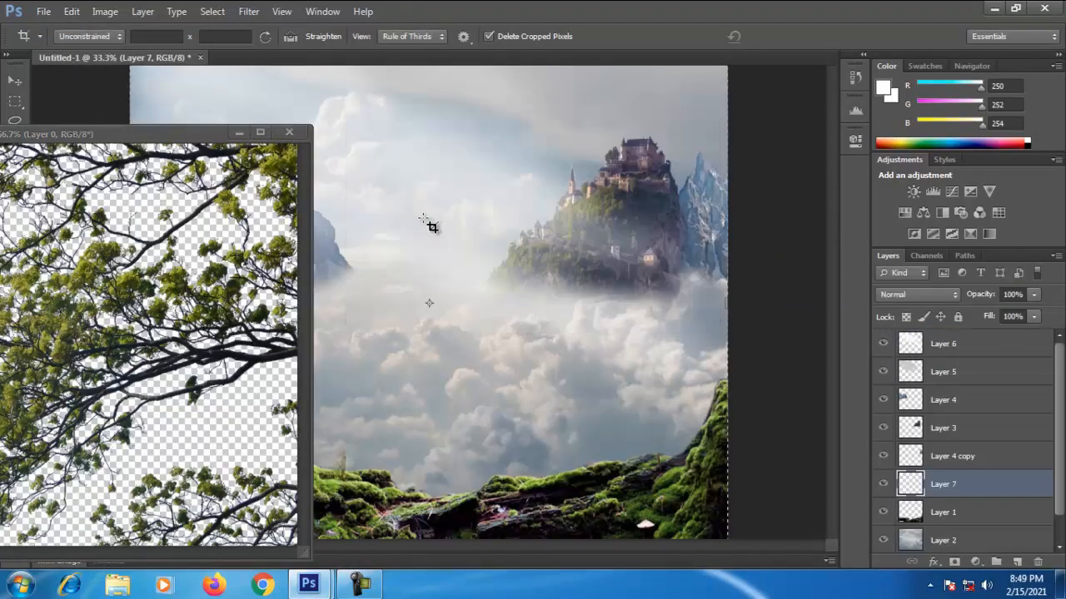
left_click(288, 132)
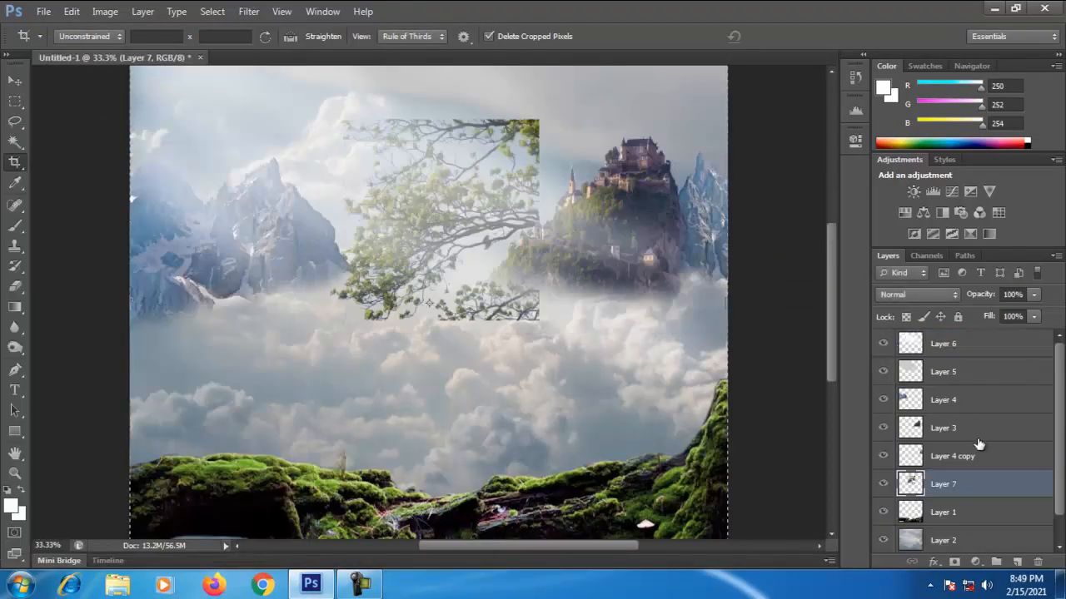
left_click_drag(953, 491, 949, 340)
Step: Mirror and shrink the branch layer to about 64% by 67% in the image's upper-left corner, and erase its lower twigs
left_click(23, 86)
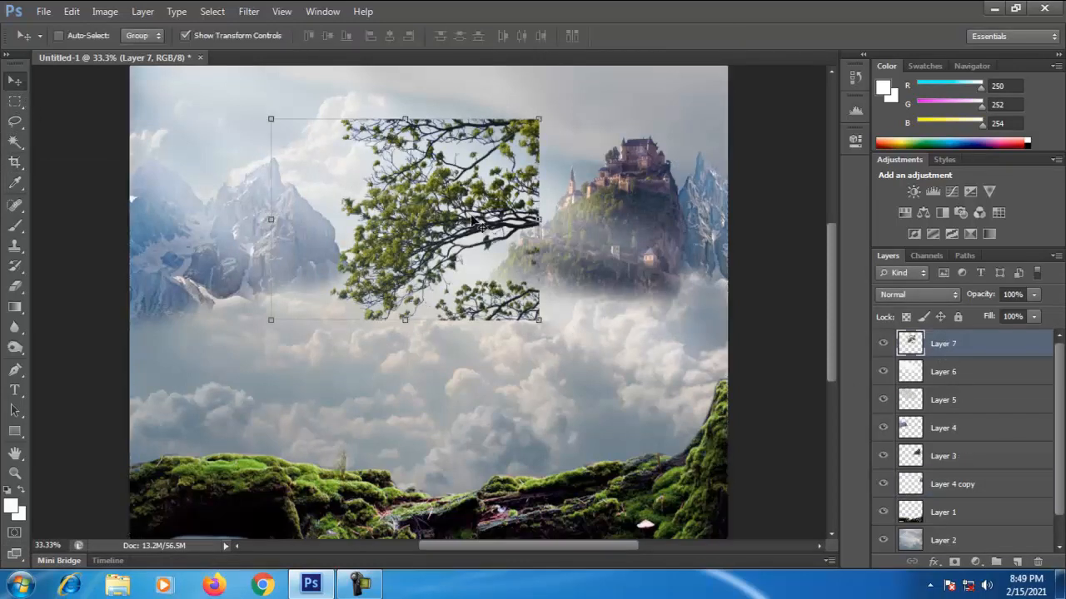
key("ctrl+t")
left_click_drag(537, 220, 101, 191)
left_click_drag(163, 186, 183, 109)
left_click_drag(204, 242, 205, 176)
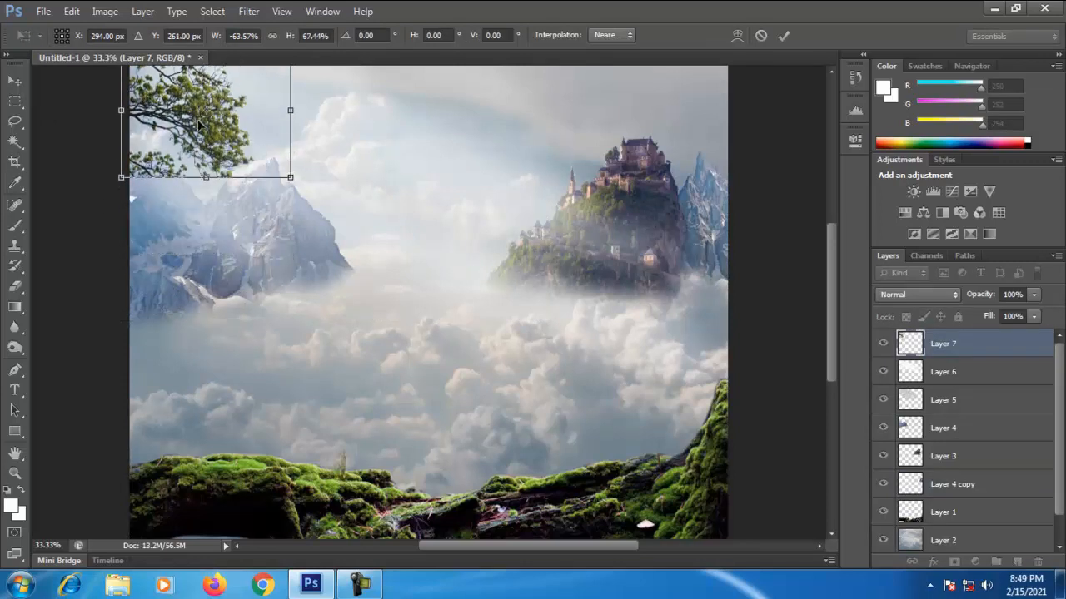
left_click(15, 162)
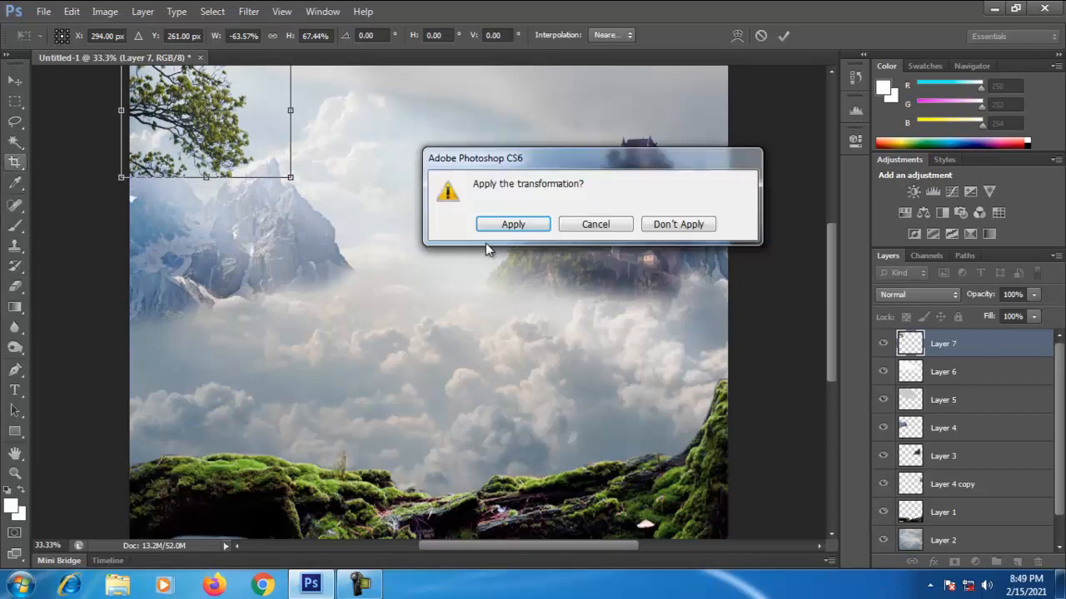
left_click(503, 225)
left_click(15, 287)
mouse_move(157, 198)
left_mouse_down()
mouse_move(127, 180)
mouse_move(155, 174)
mouse_move(158, 190)
mouse_move(136, 172)
mouse_move(200, 230)
mouse_move(147, 244)
mouse_move(297, 241)
mouse_move(542, 286)
mouse_move(264, 200)
mouse_move(531, 244)
mouse_move(477, 242)
left_mouse_up()
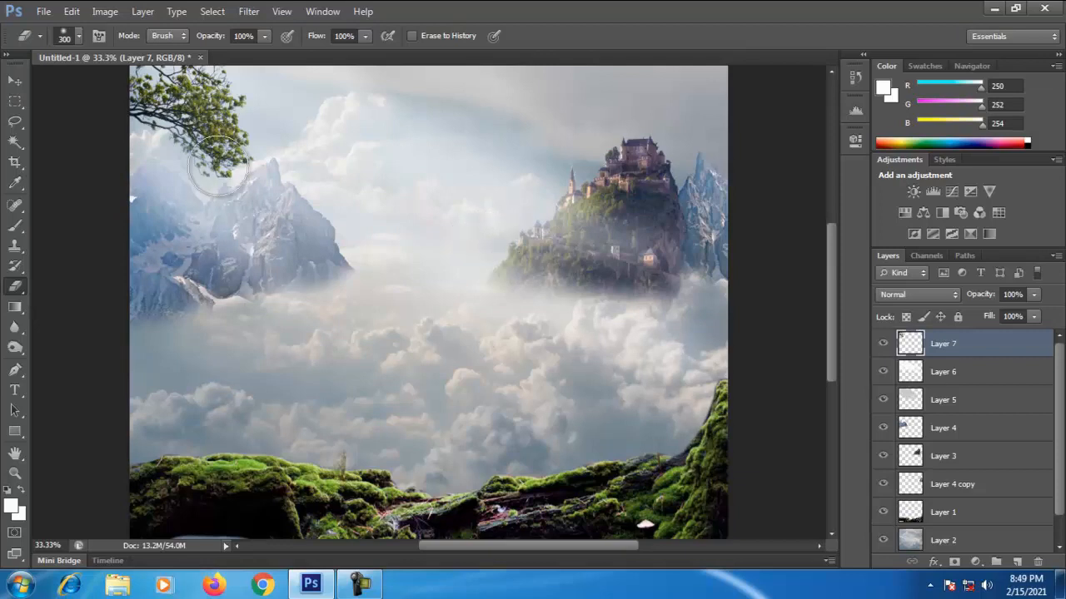
Step: Open the white_dreams bride photo and draw a Pen path through the grass below the dress train to its tip
left_click(46, 12)
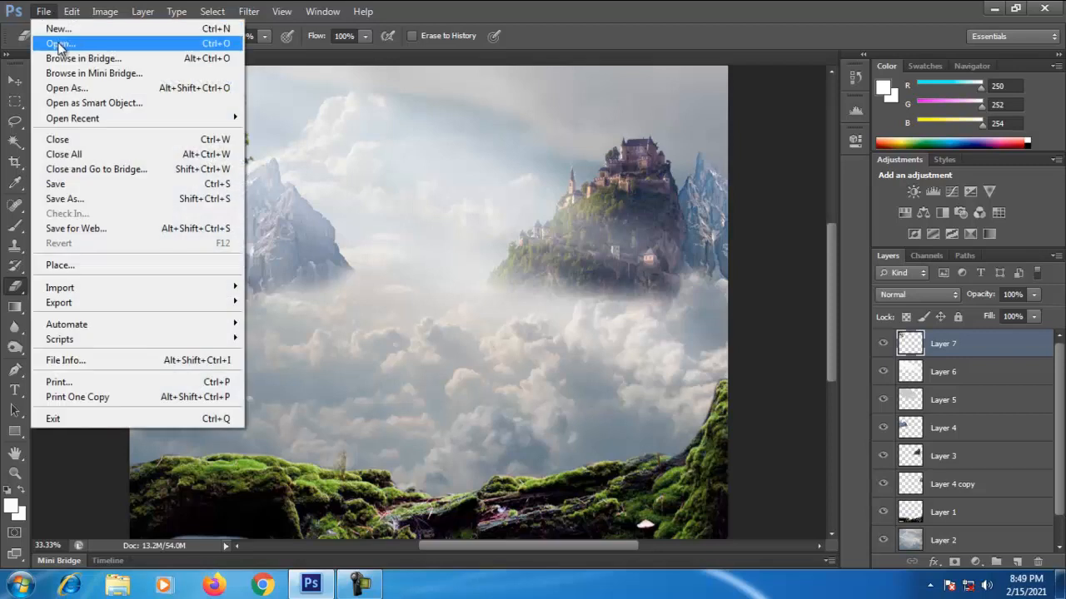
left_click(59, 43)
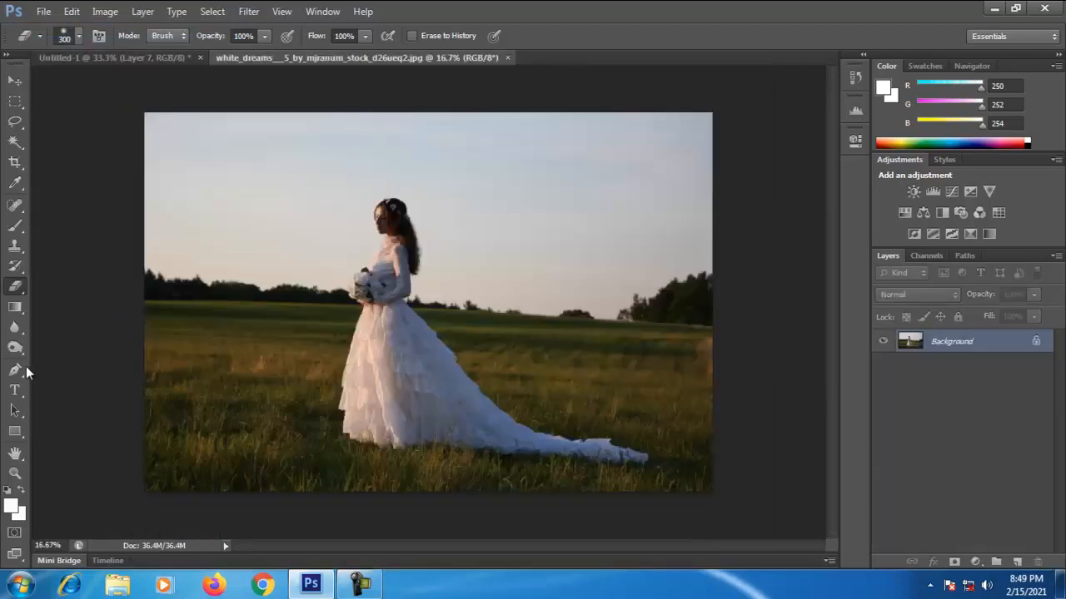
left_click(15, 369)
left_click(433, 455)
left_click_drag(521, 466, 654, 474)
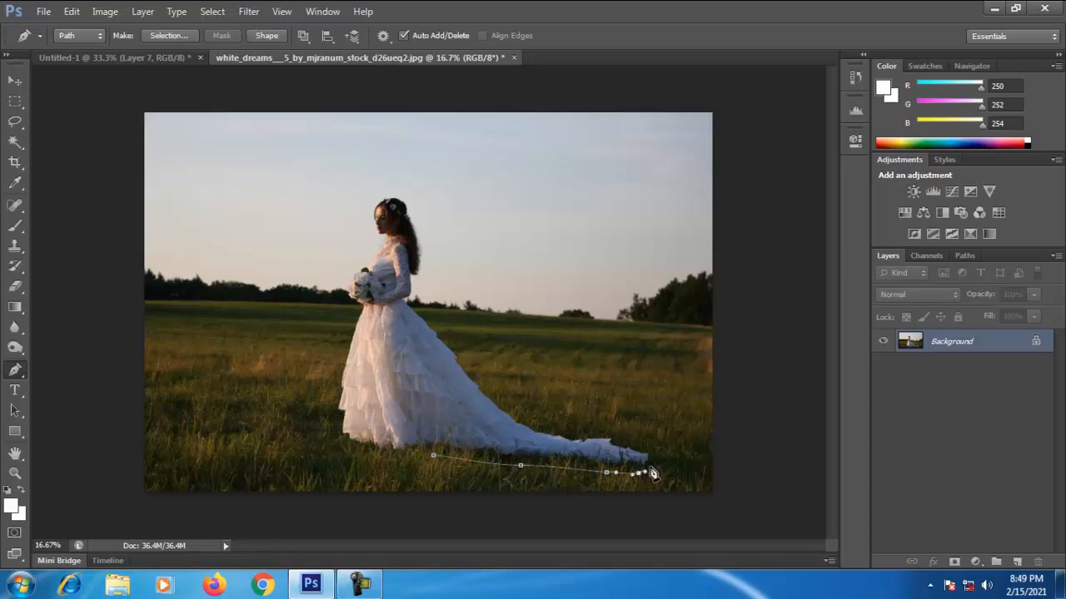
key("ctrl+plus")
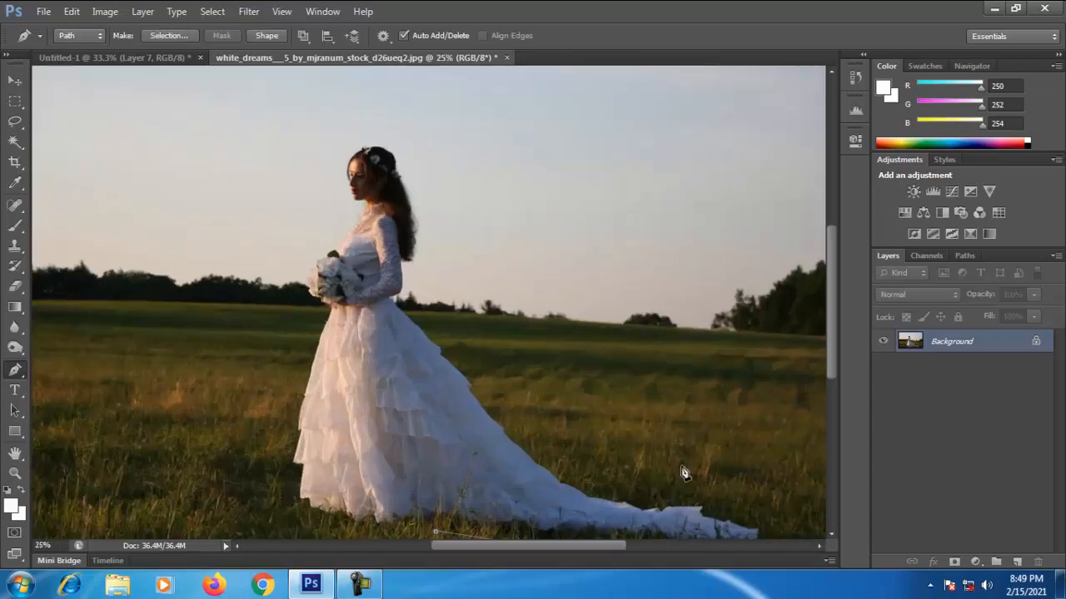
key("space")
left_click_drag(652, 449, 581, 402)
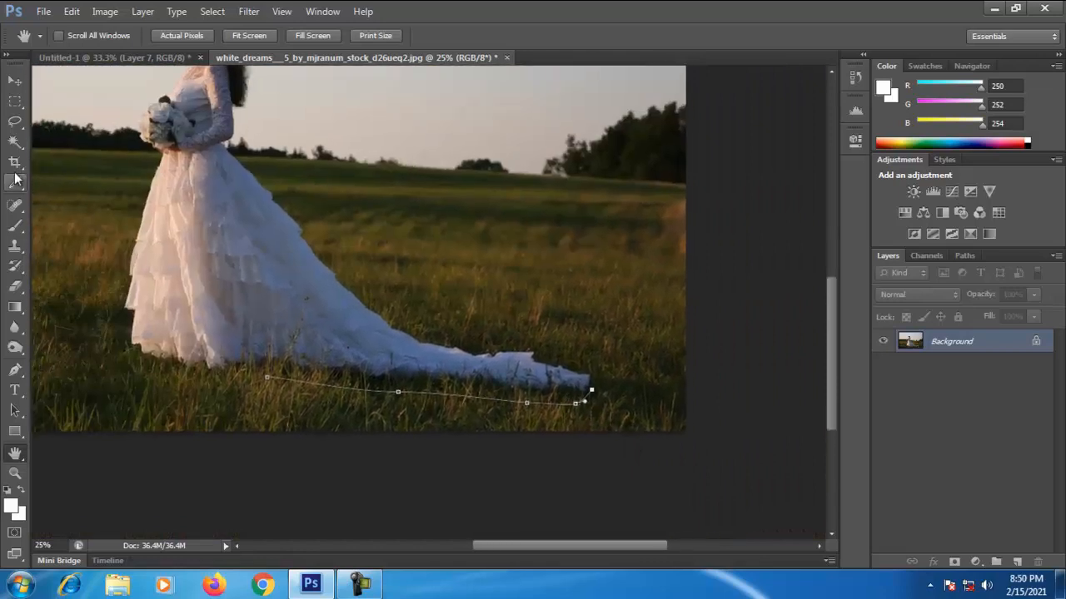
Step: Trace the Pen path up the train and back, close it loosely around the bride's front, and make a selection feathered 1 pixel
key("p")
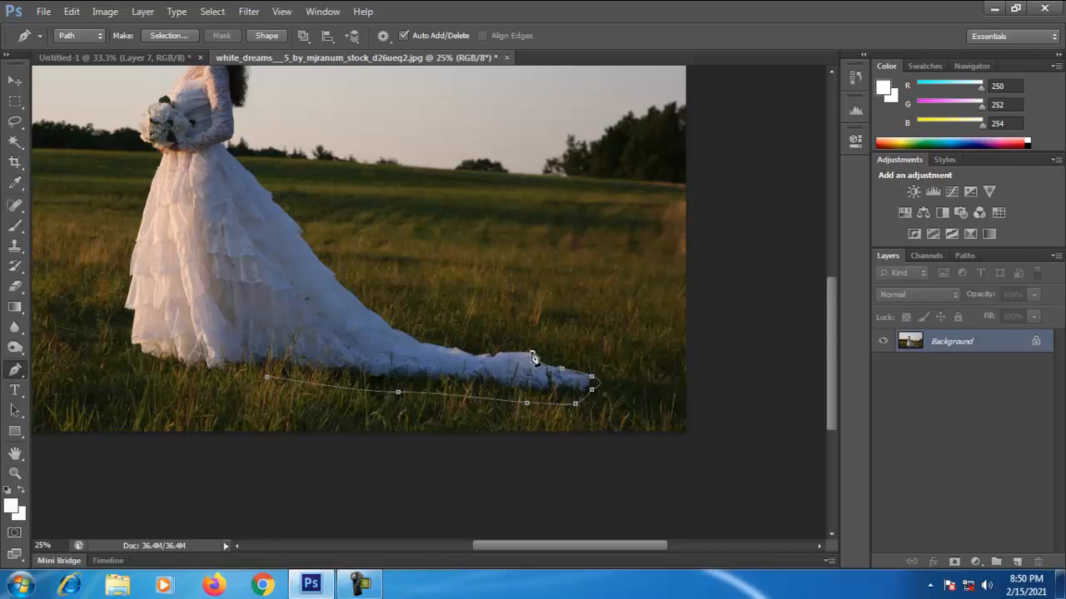
left_click_drag(513, 349, 476, 363)
scroll(441, 351, "up", 1)
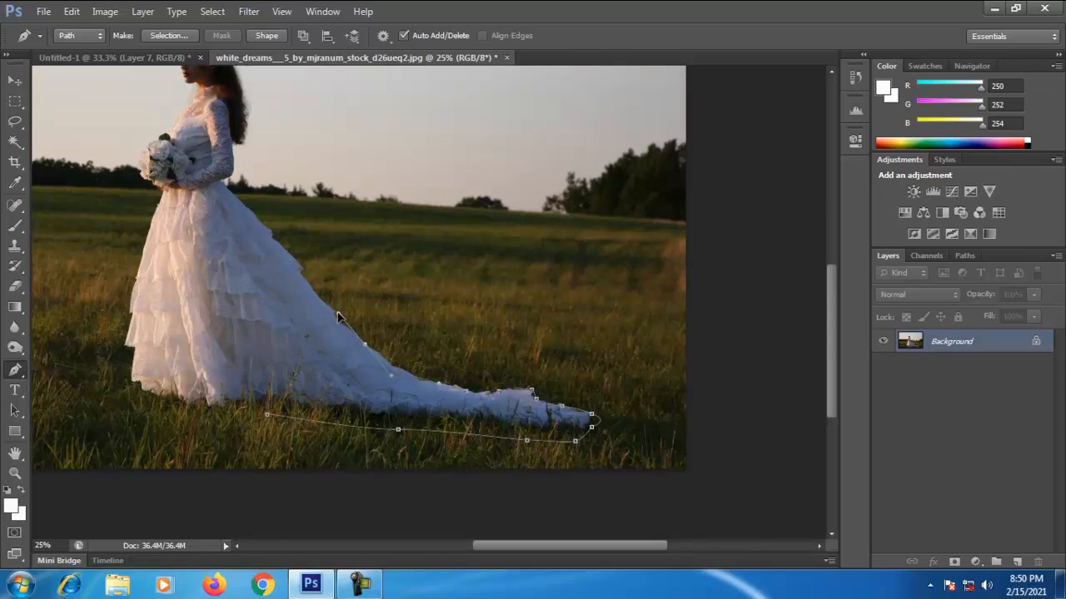
scroll(267, 266, "up", 1)
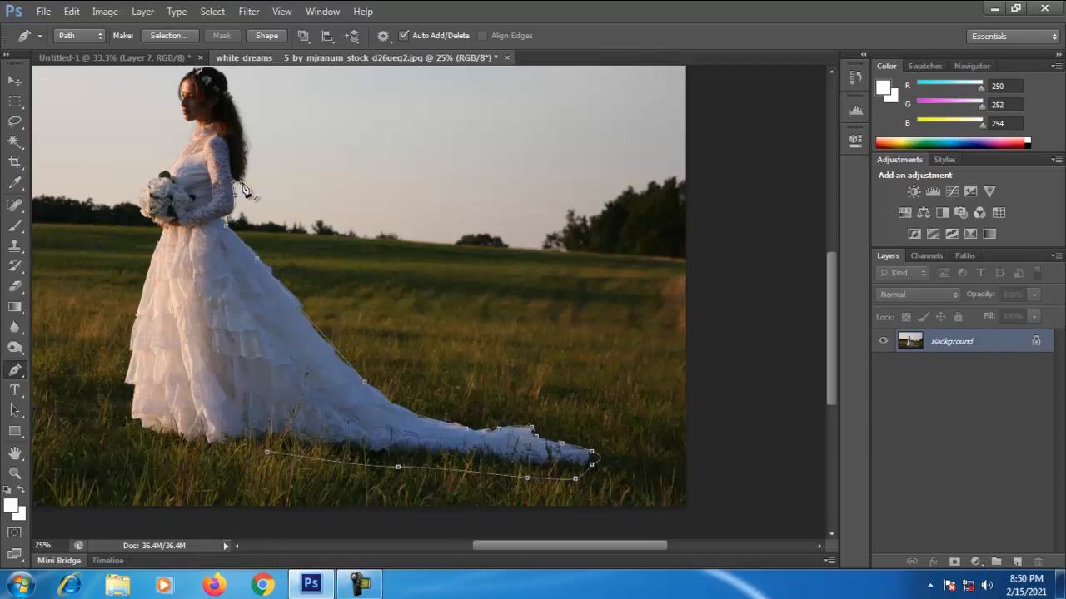
scroll(243, 190, "up", 2)
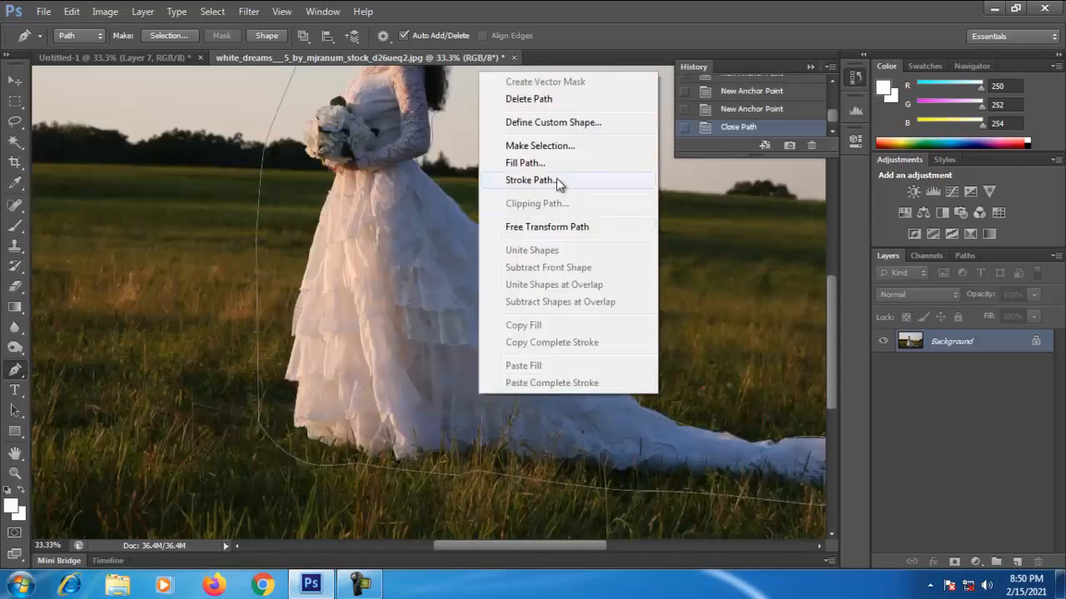
left_click(540, 145)
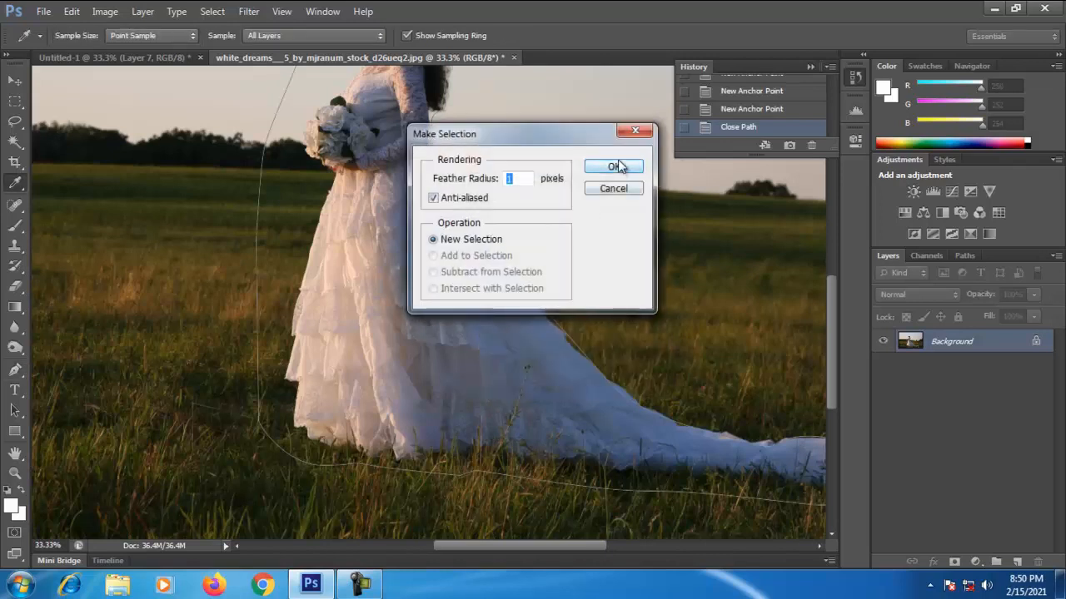
left_click(614, 167)
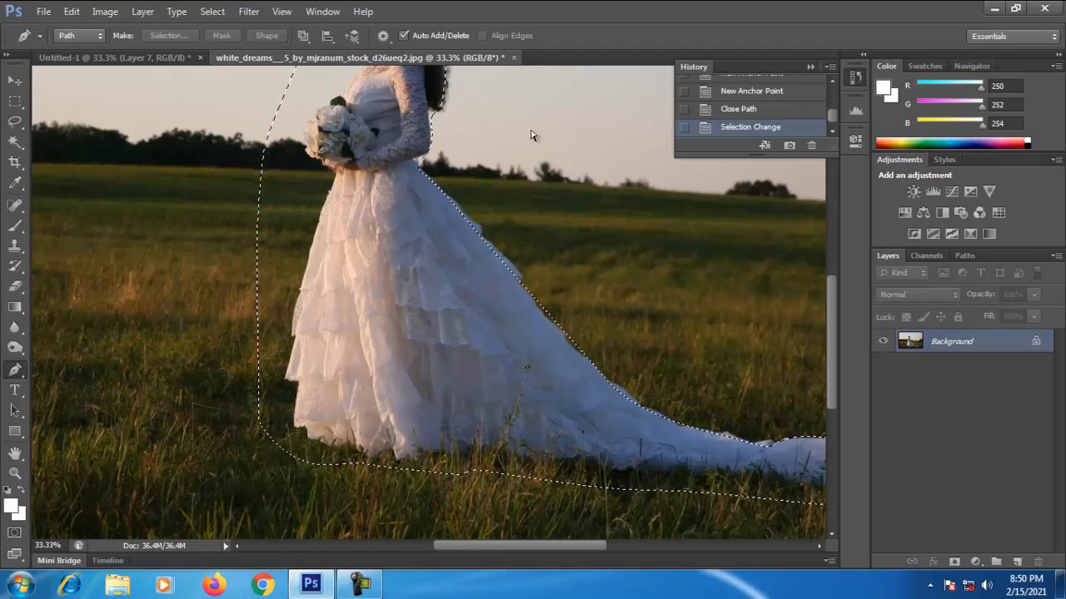
Step: Copy the selected bride to a new layer, bring that layer into the composite, and close the photo without saving
key("ctrl+j")
left_click_drag(465, 65, 75, 220)
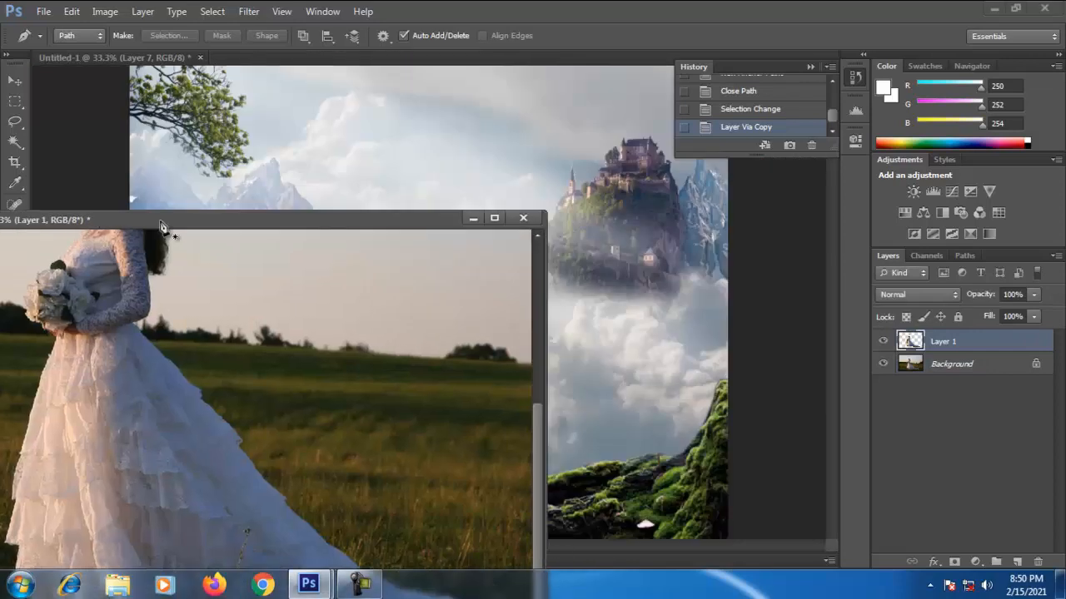
left_click_drag(908, 343, 383, 150)
left_click(594, 302)
left_click(523, 217)
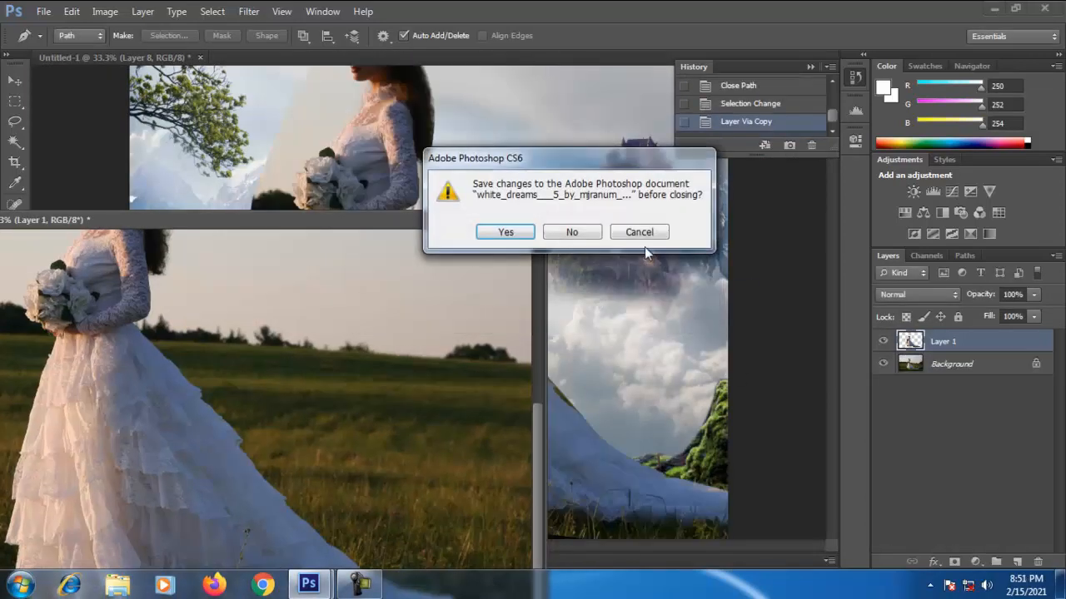
left_click(569, 231)
Step: Flip the bride layer horizontally and scale it down so she stands on the left part of the mossy log facing the castle
left_click(15, 80)
left_click_drag(298, 138, 316, 237)
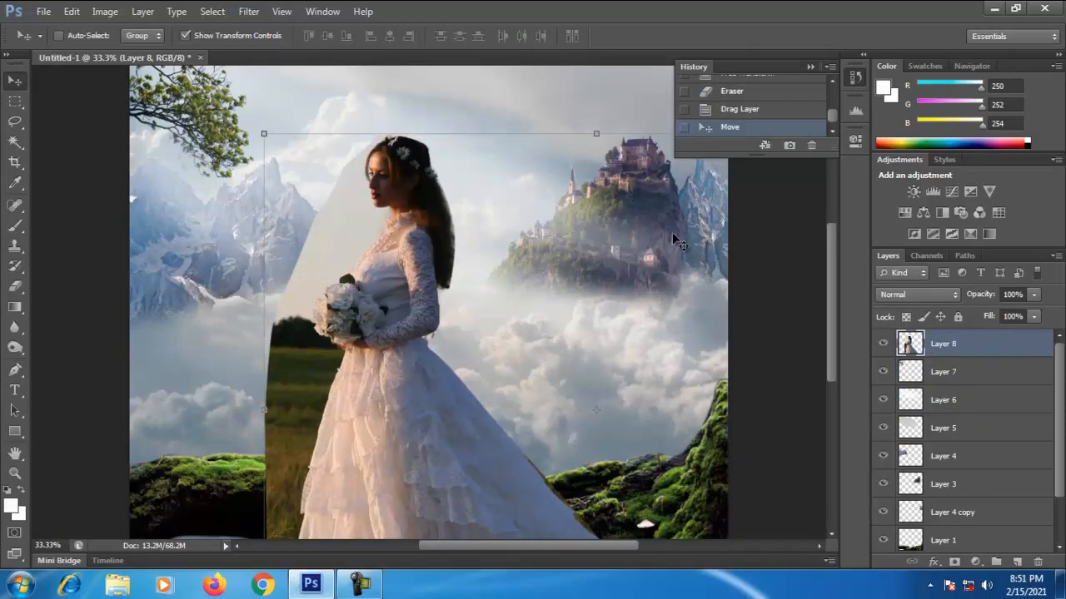
left_click_drag(262, 135, 350, 293)
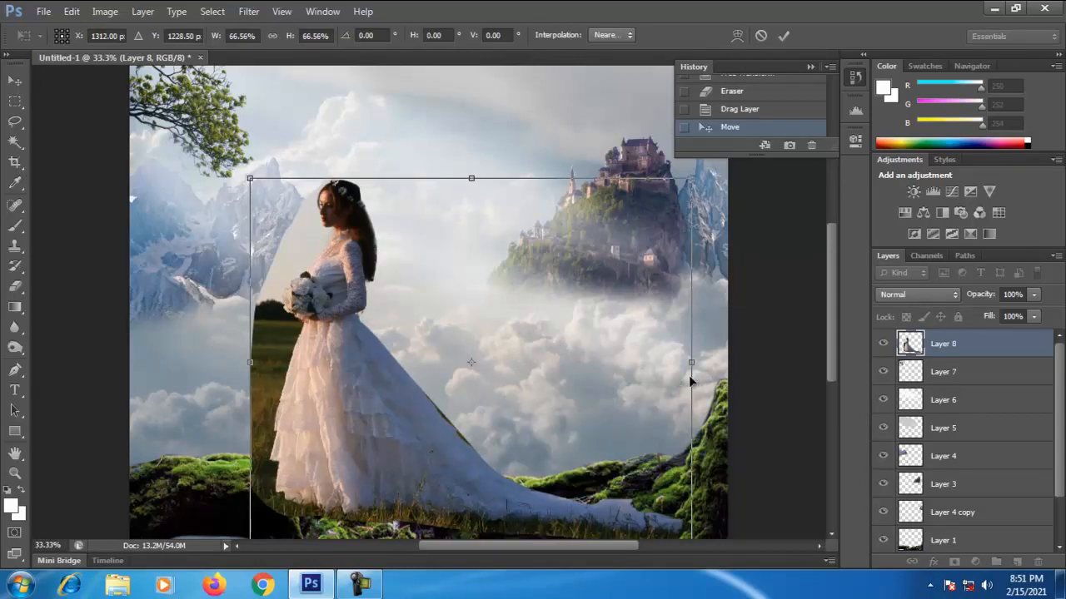
left_click_drag(252, 178, 397, 298)
left_click_drag(492, 372, 380, 318)
left_click_drag(576, 363, 90, 366)
left_click_drag(194, 334, 224, 343)
mouse_move(310, 377)
left_mouse_down()
mouse_move(352, 378)
mouse_move(311, 384)
left_mouse_up()
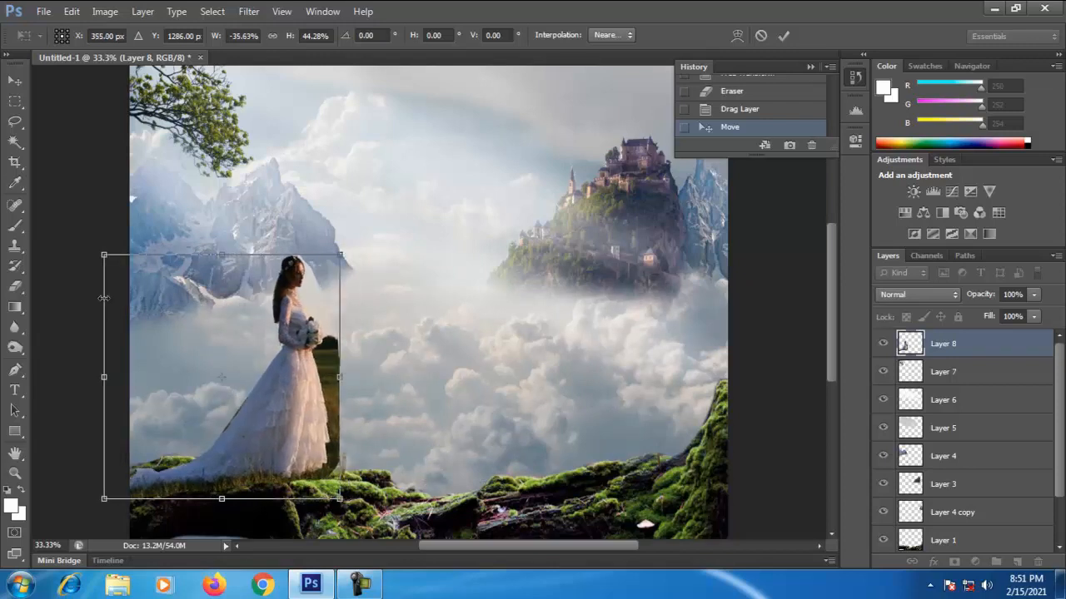
left_click_drag(105, 260, 148, 278)
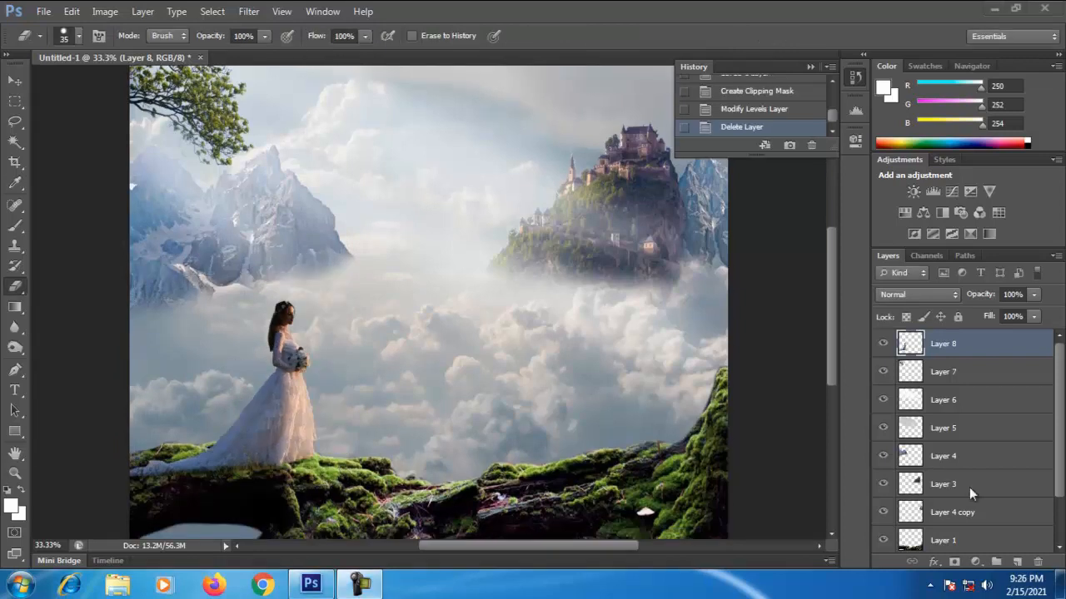
Step: Add a Levels adjustment layer above the bride and clip it to her layer
left_click(105, 10)
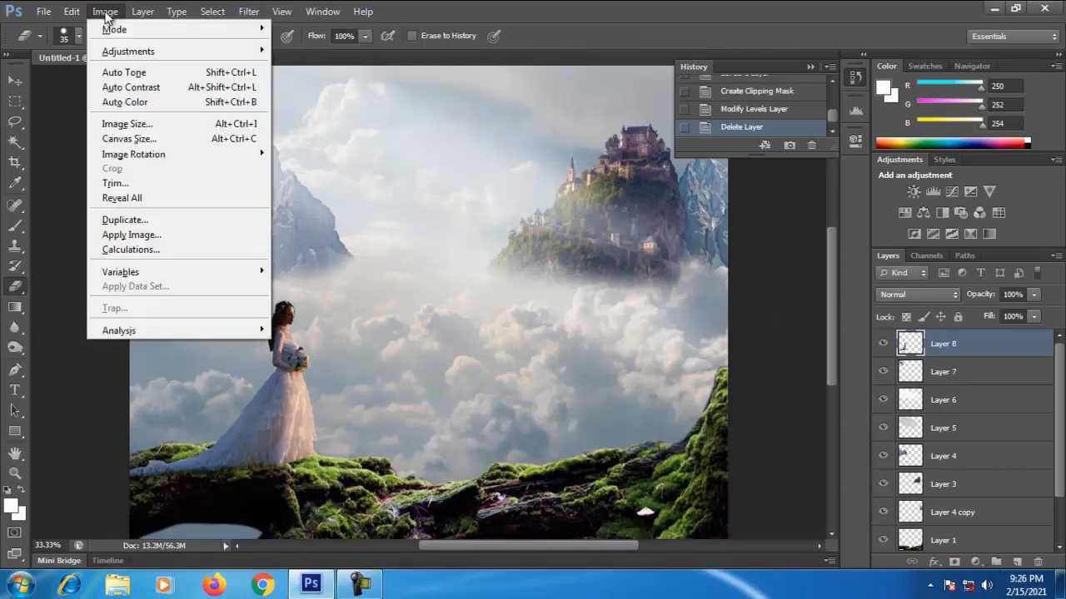
left_click(975, 563)
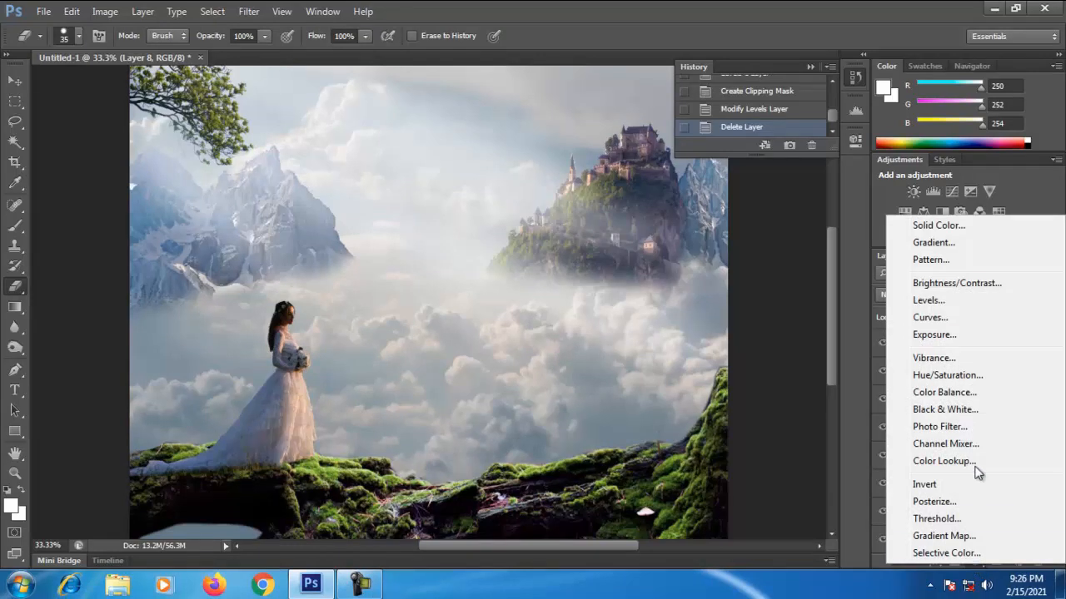
left_click(948, 302)
left_click(713, 394)
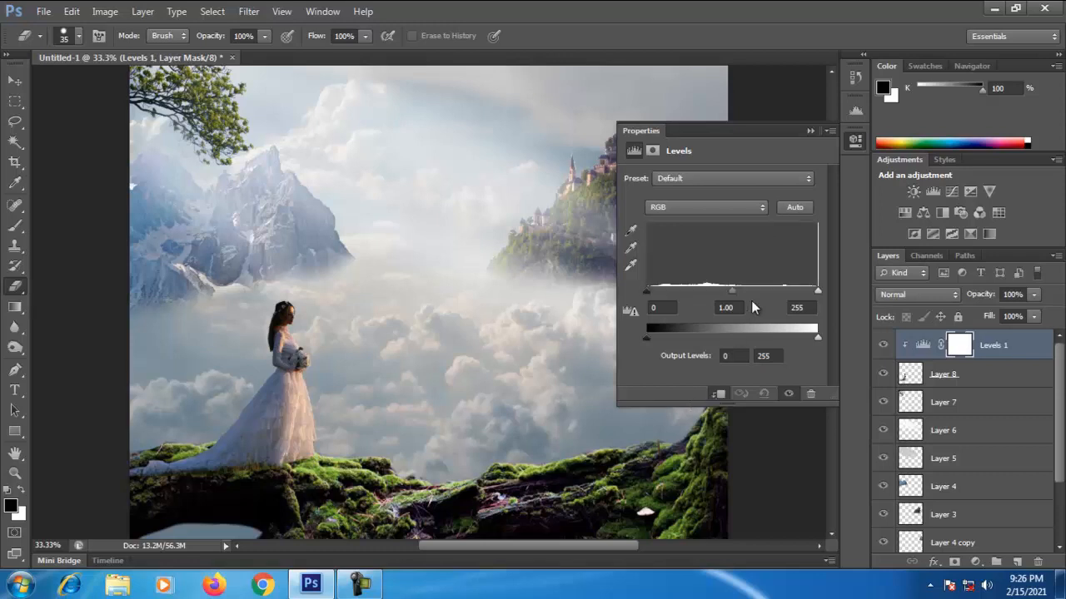
Step: Set the bride's Levels adjustment to a black input of 3 and a midtone of 0.91
left_click_drag(739, 290, 740, 288)
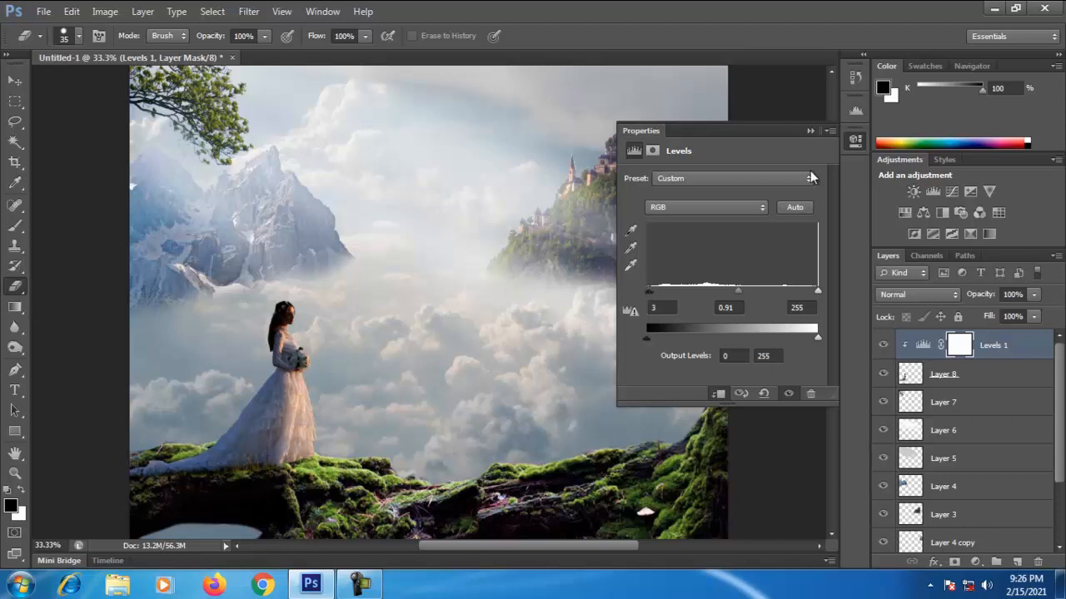
left_click(809, 133)
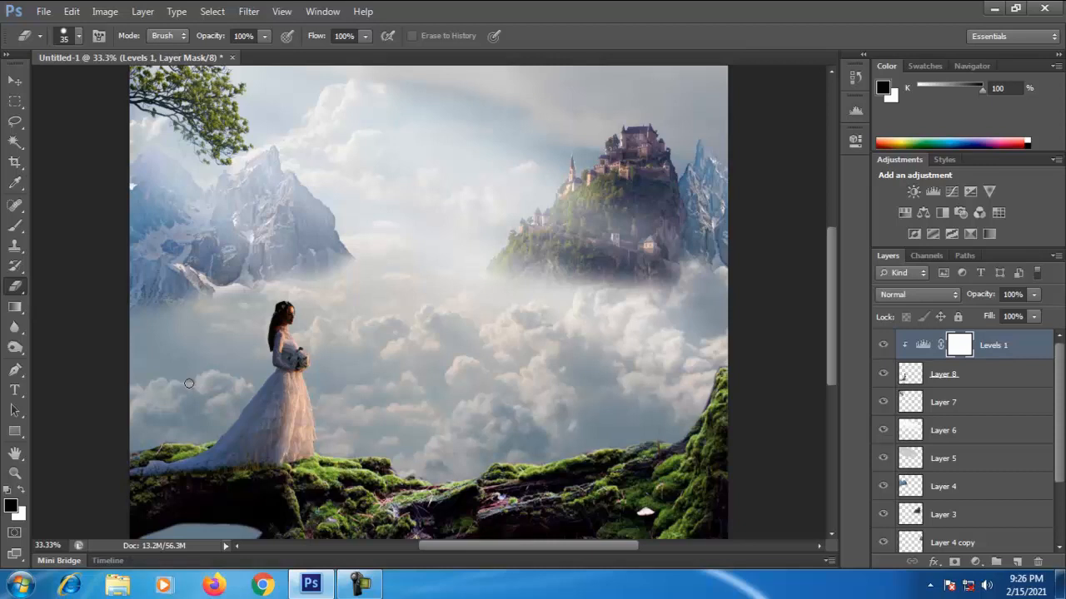
Step: Add a layer mask to the bride's layer and brush black along the dress's hem to blend it into the moss
left_click(945, 382)
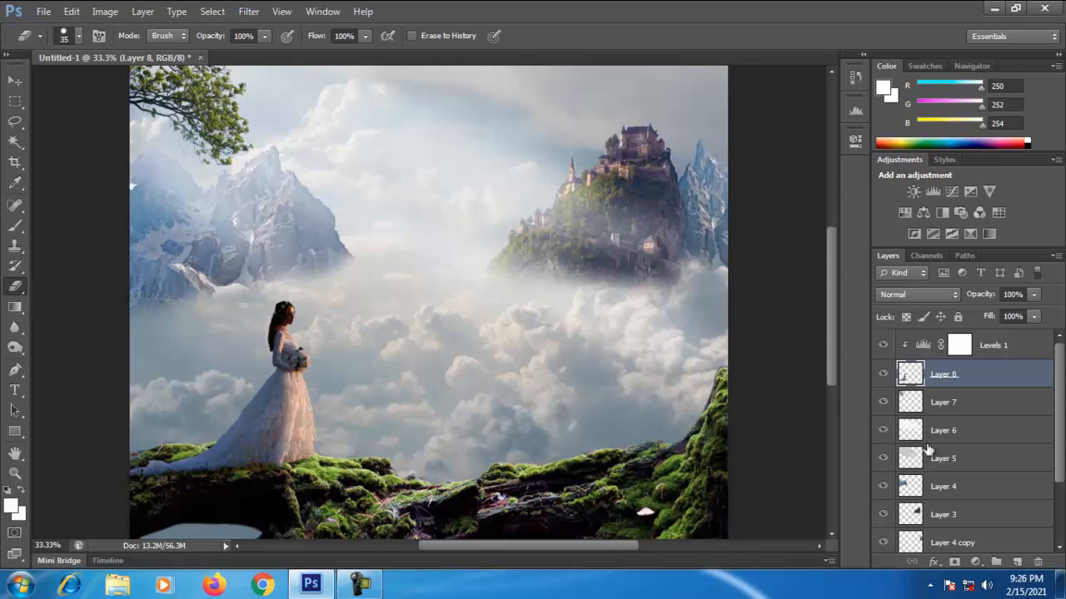
left_click(954, 562)
left_click(15, 225)
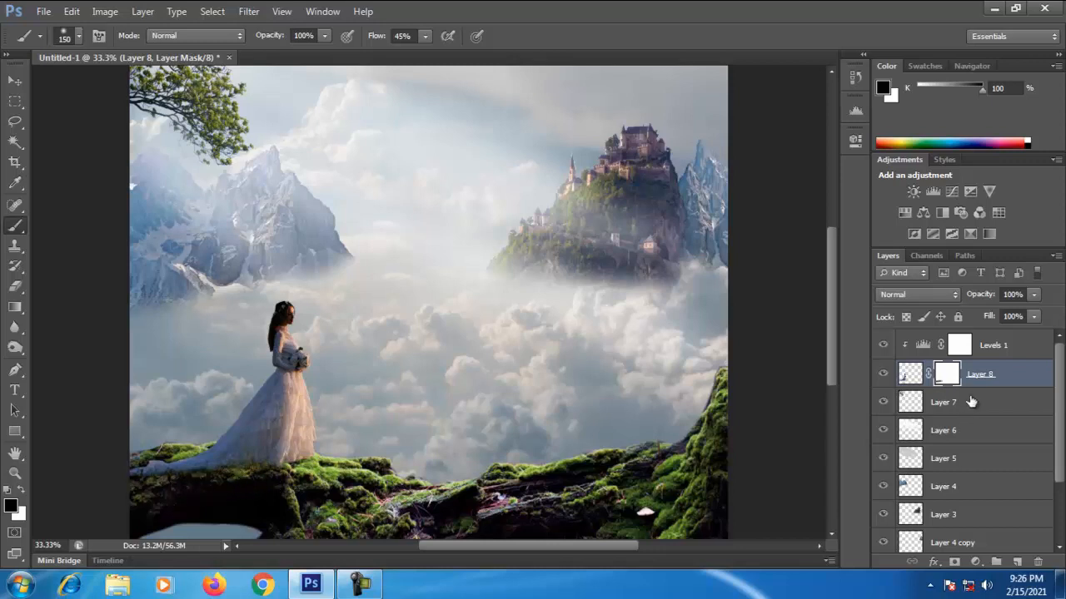
Step: Delete the Levels adjustment layer clipped to the bride
left_click(981, 352)
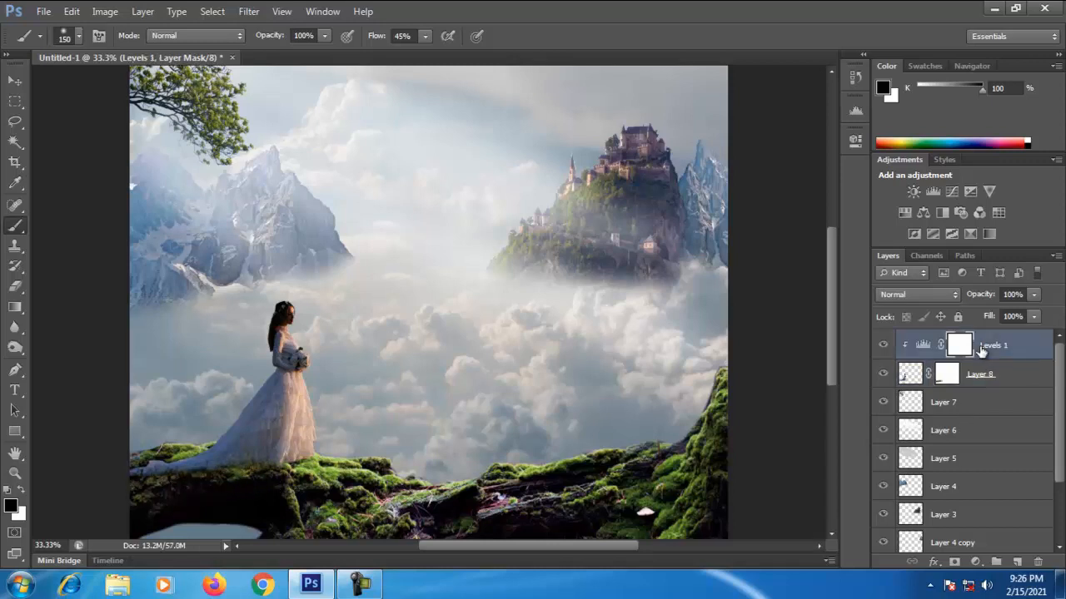
key("Delete")
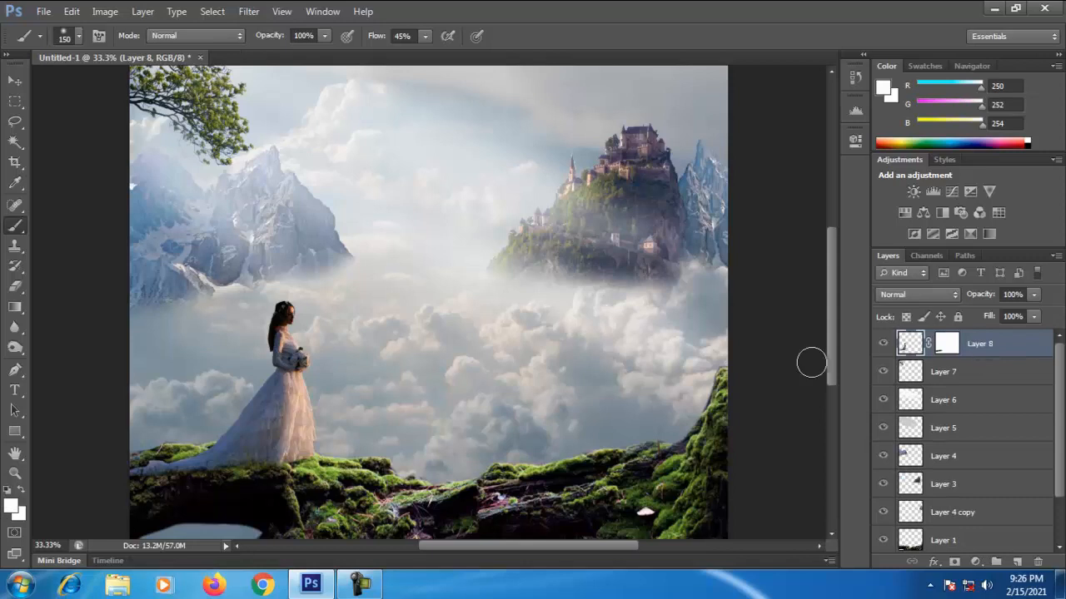
Step: Open the multi-balloon image, bring it into the composite as a new layer above the bride, and close its file
left_click(48, 13)
left_click(58, 48)
left_click_drag(924, 344, 448, 266)
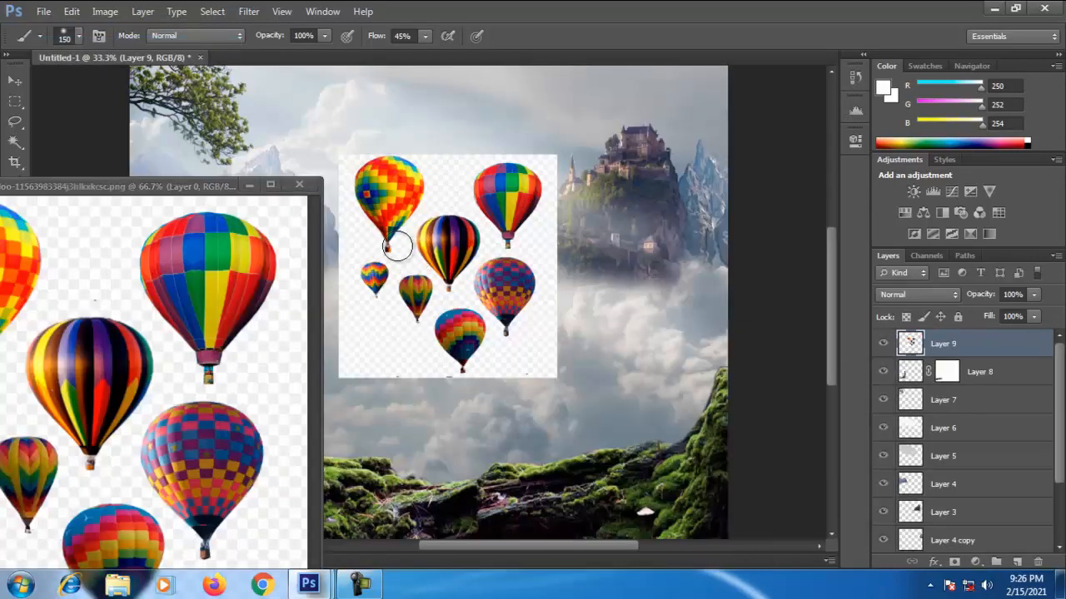
left_click(299, 184)
Step: Select the checkered background around the balloons with the Magic Wand, delete it, and clear the selection
left_click(15, 142)
left_click(440, 196)
key("Delete")
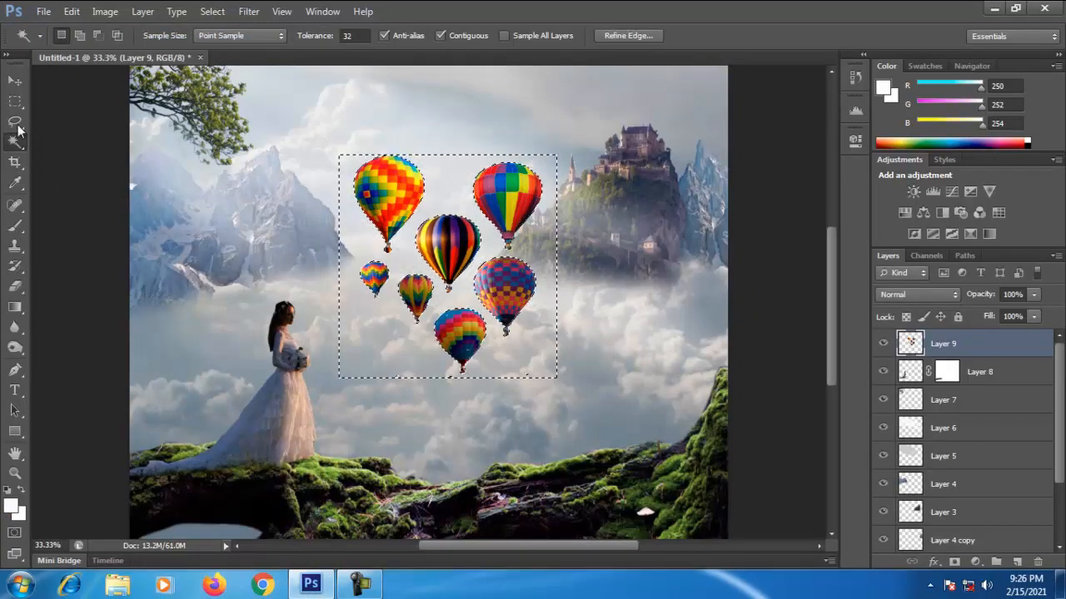
left_click(15, 80)
left_click(15, 122)
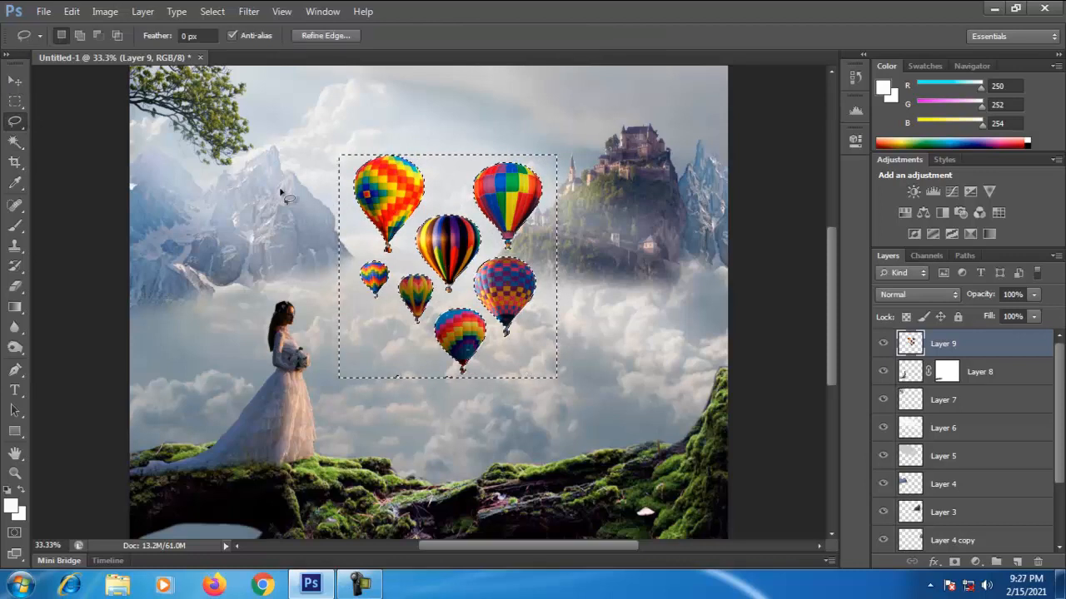
left_click(278, 199)
left_click(530, 224)
Step: Scale the balloon group down to about half size and place it in the clouds just below the castle rock
left_click(17, 81)
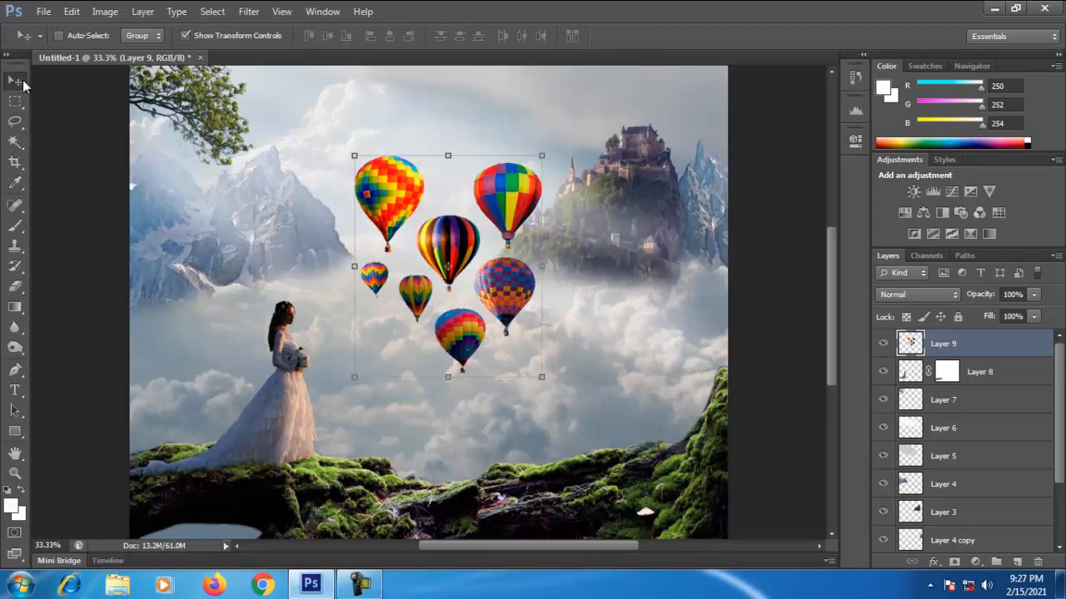
left_click_drag(356, 156, 458, 258)
left_click_drag(468, 291, 522, 297)
key("Return")
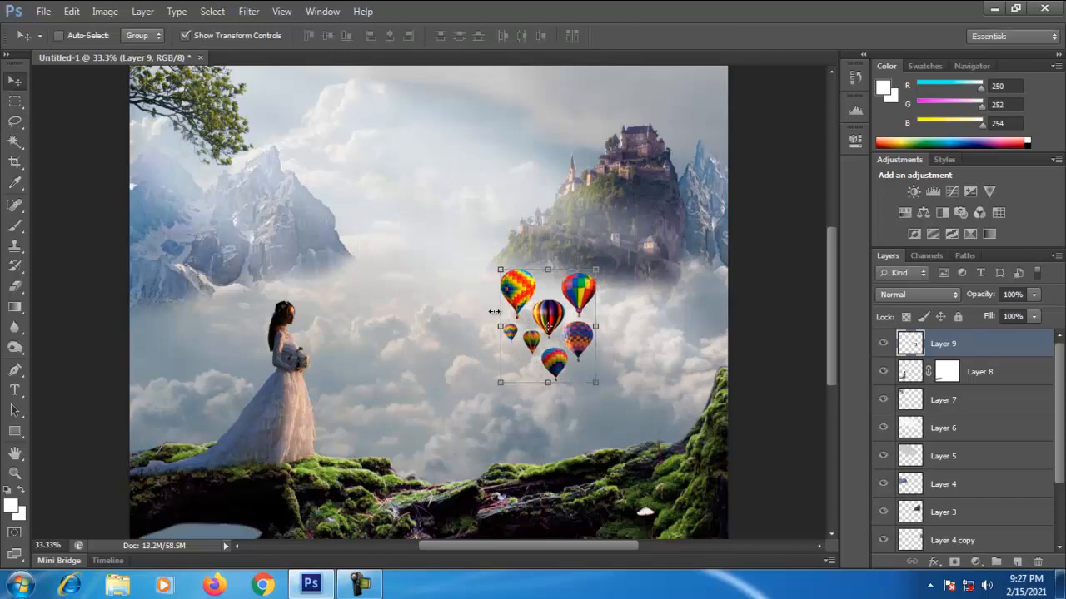
Step: Open the orange hot-air balloon PNG and convert it from Indexed Color to RGB Color mode
left_click(48, 45)
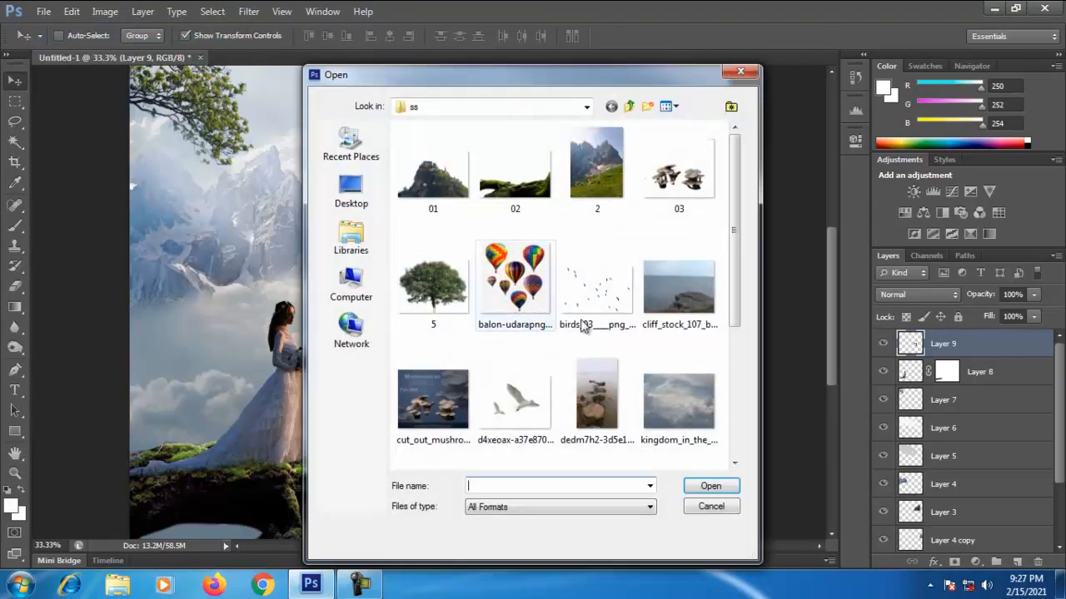
scroll(725, 278, "down", 3)
double_click(450, 323)
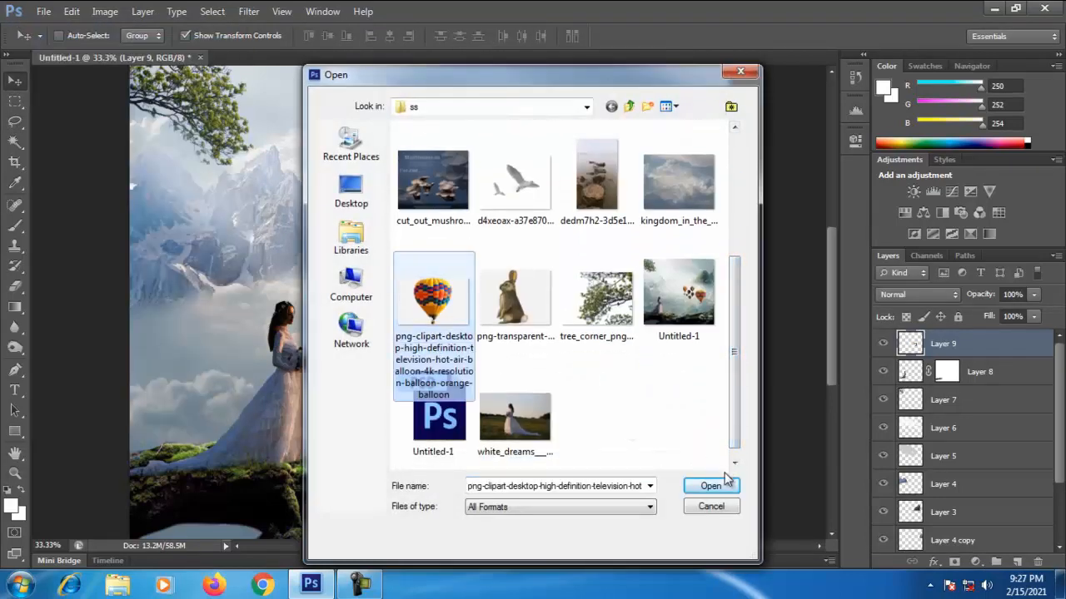
left_click(633, 303)
left_click(105, 11)
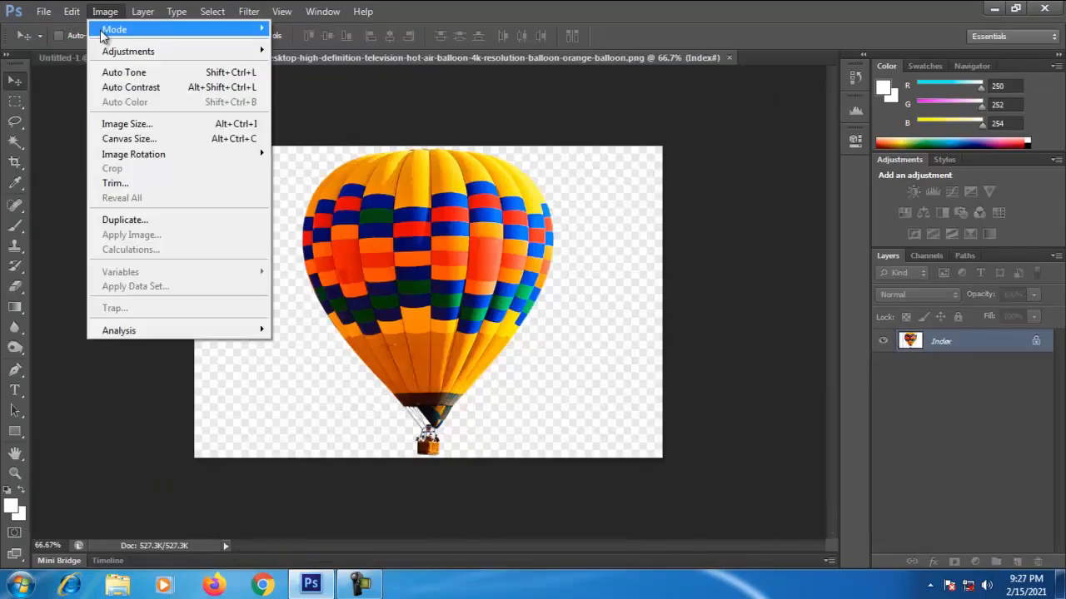
mouse_move(242, 30)
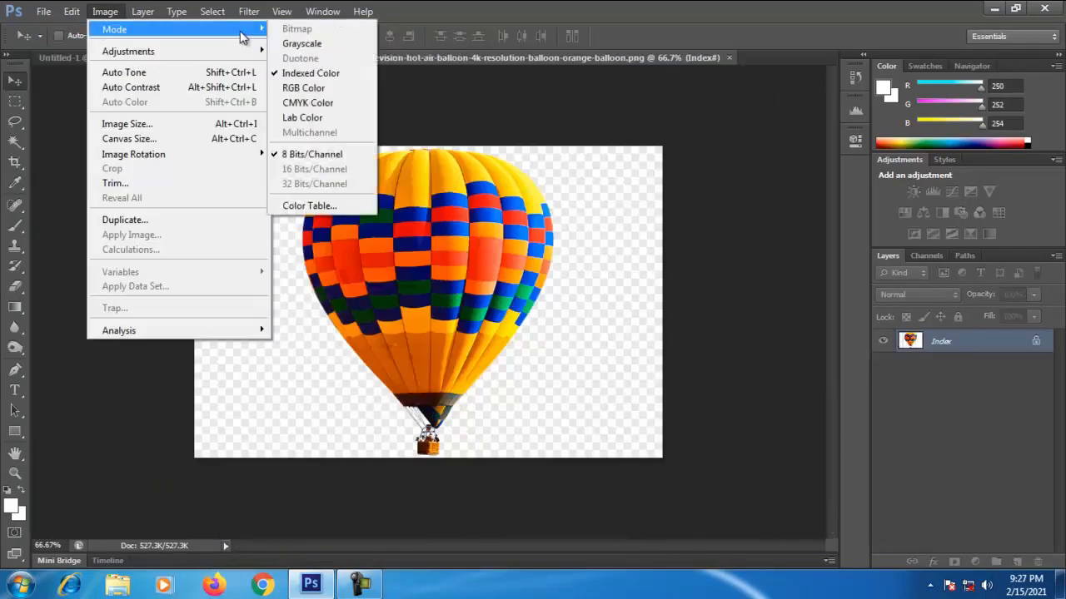
left_click(320, 88)
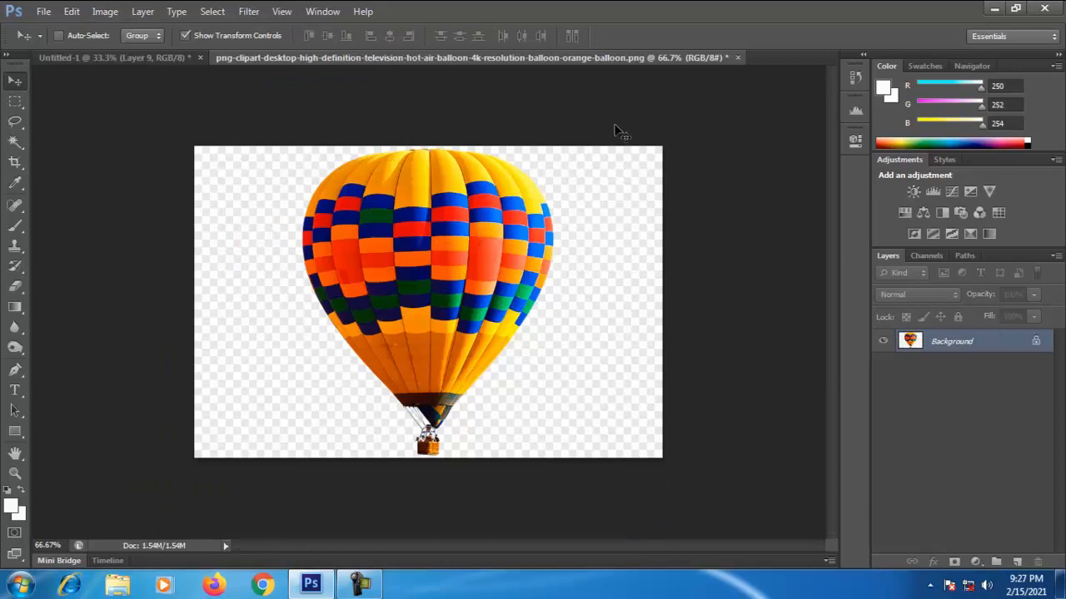
Step: Bring the orange balloon into the composite as a new layer and close its source file without saving
left_click_drag(570, 60, 193, 162)
left_click_drag(899, 344, 371, 250)
left_click(265, 146)
left_click(568, 224)
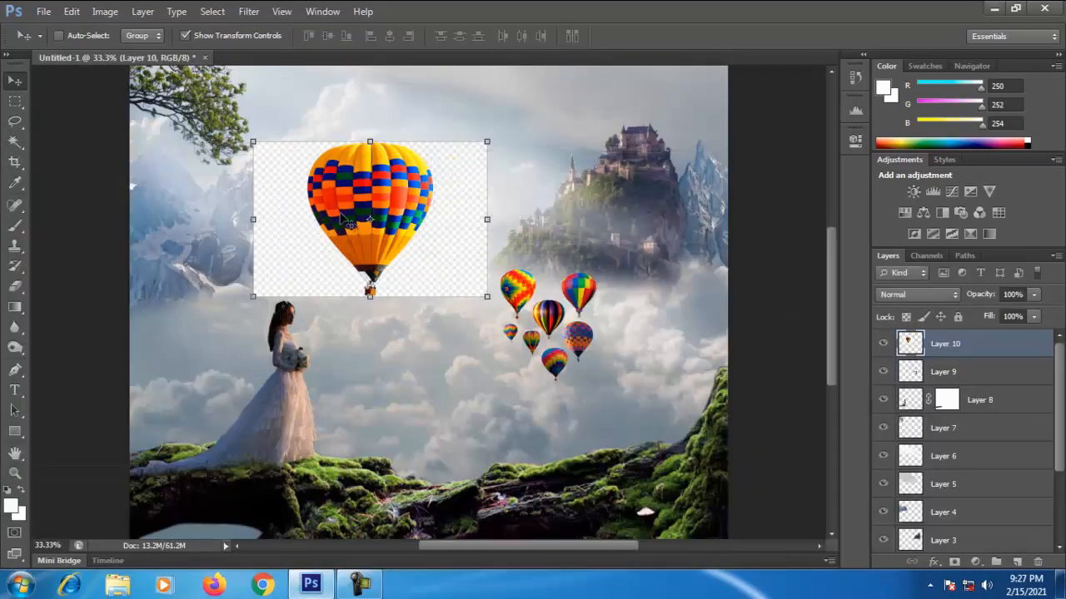
Step: Select the checkered background around the orange balloon with the Magic Wand, delete it, and clear the selection
left_click(14, 141)
left_click(264, 180)
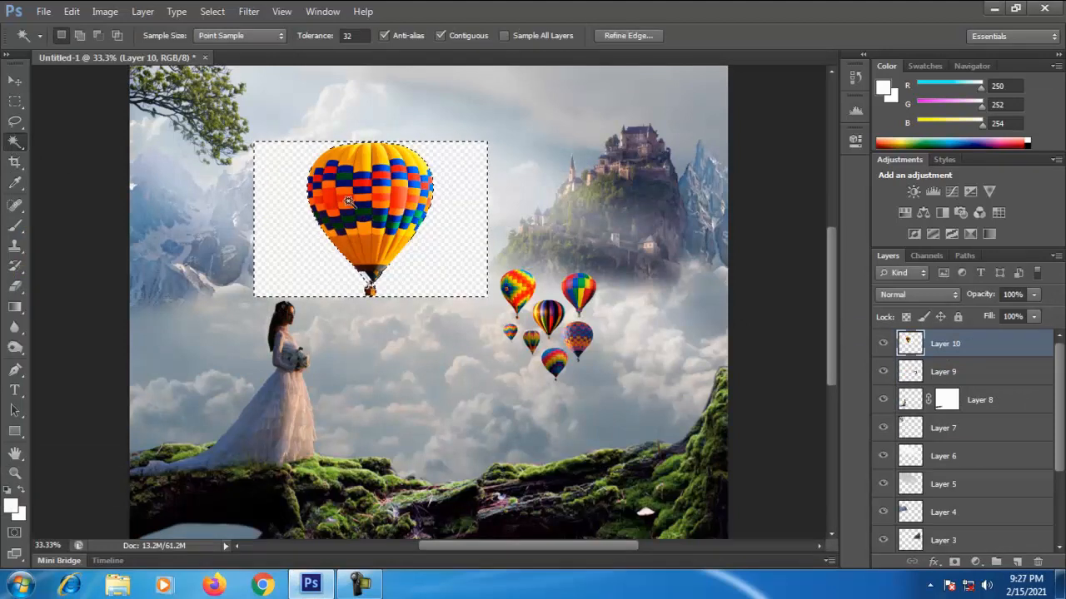
key("Delete")
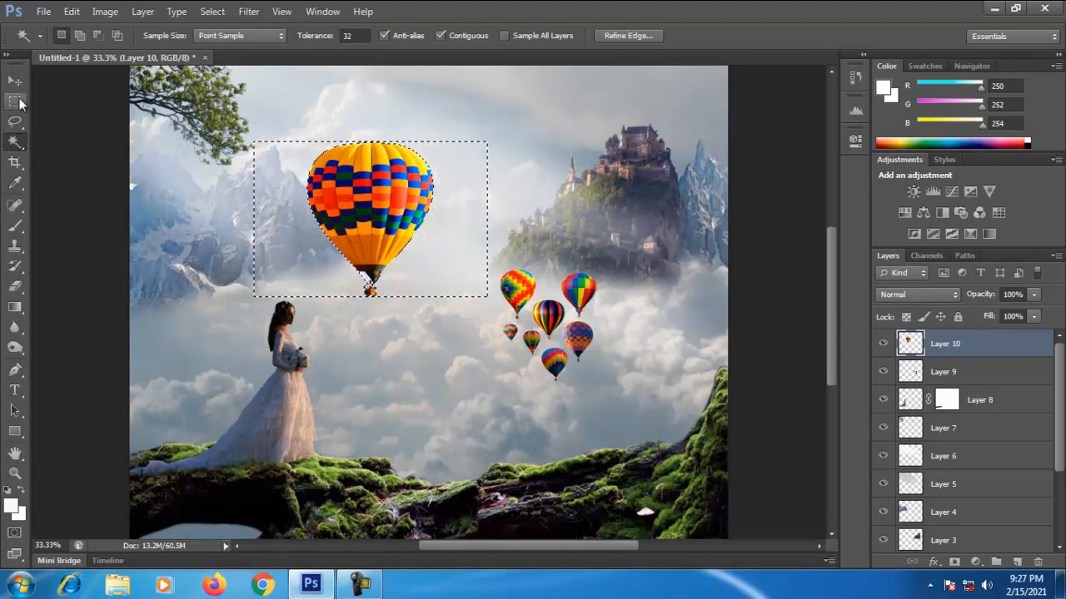
left_click(15, 81)
left_click(15, 162)
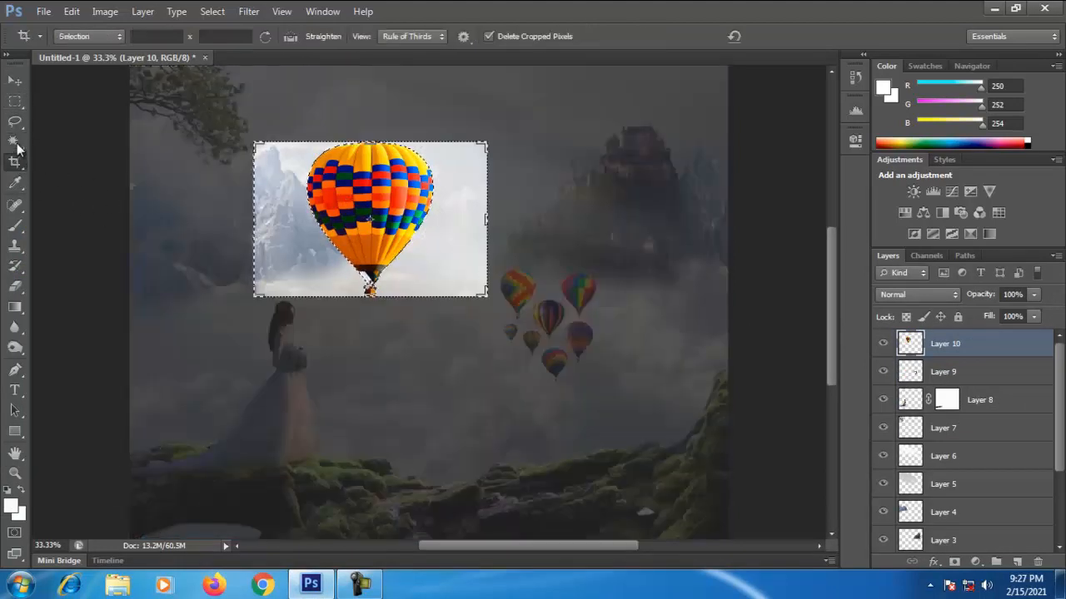
left_click(15, 142)
left_click(15, 122)
key("ctrl+d")
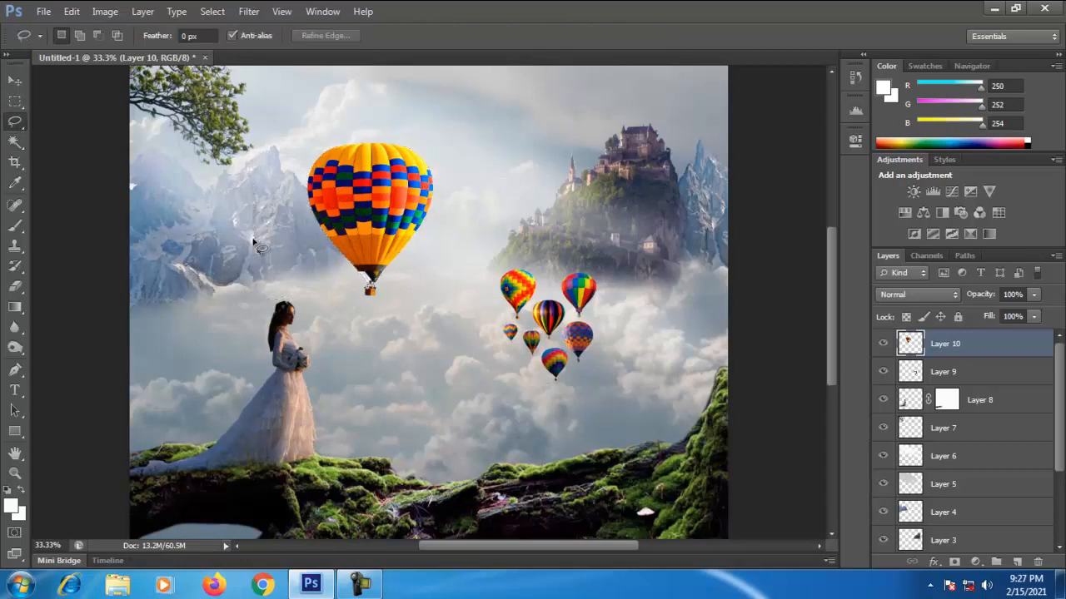
Step: Scale the orange balloon to about 61% and place it right of the small balloons, below the castle rock
left_click(14, 81)
left_click_drag(379, 194, 613, 348)
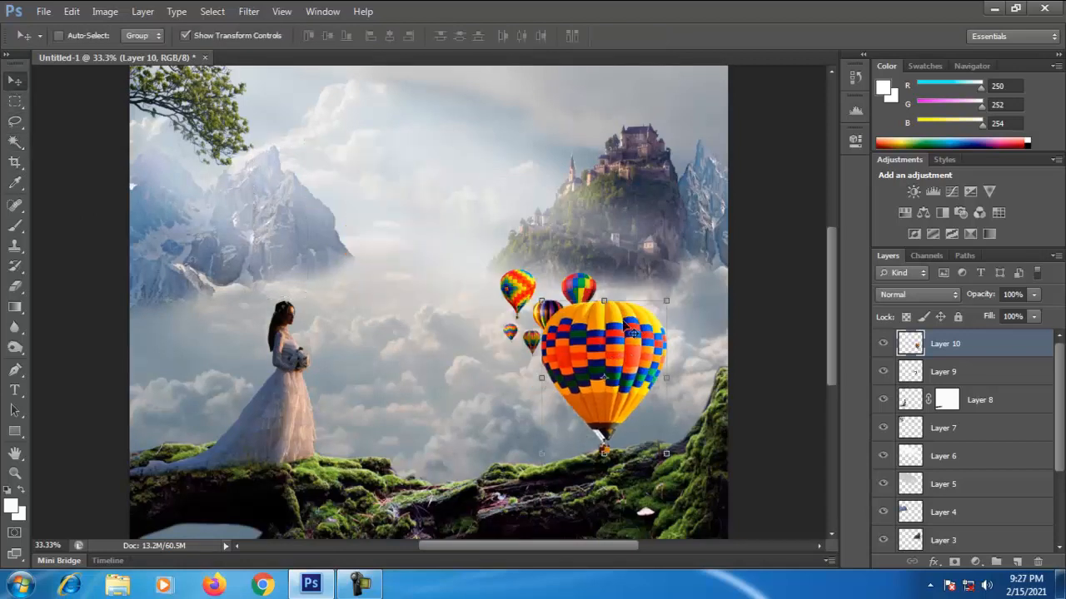
mouse_move(666, 299)
left_mouse_down()
mouse_move(623, 322)
mouse_move(613, 357)
mouse_move(656, 314)
left_mouse_up()
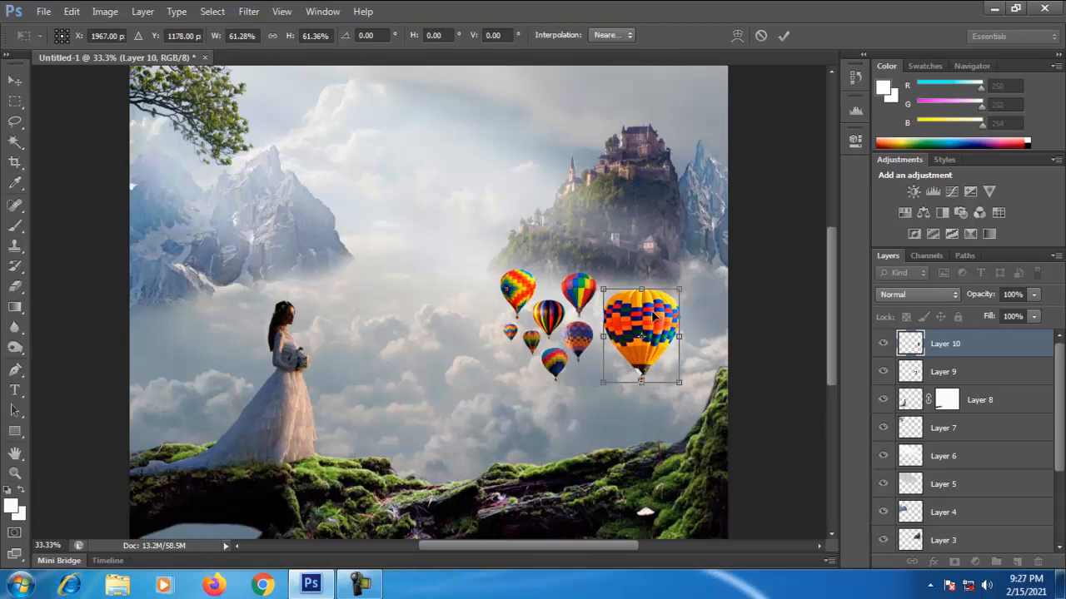
key("Return")
Step: Shift the small balloon group left, and move the orange balloon left and slightly down to sit beside it
left_click(941, 380)
left_click_drag(566, 327, 539, 325)
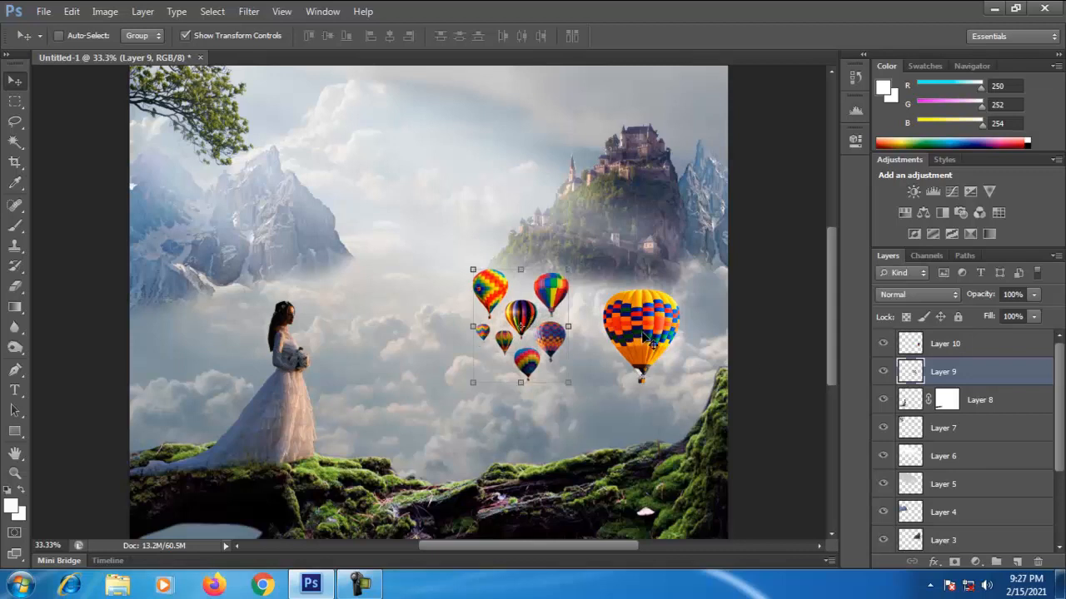
left_click(934, 351)
left_click_drag(651, 316, 621, 331)
Step: Move the small balloon group slightly down and nudge it left to leave a small gap beside the orange balloon
left_click(907, 369)
mouse_move(519, 307)
left_mouse_down()
mouse_move(523, 327)
mouse_move(542, 287)
mouse_move(518, 322)
left_mouse_up()
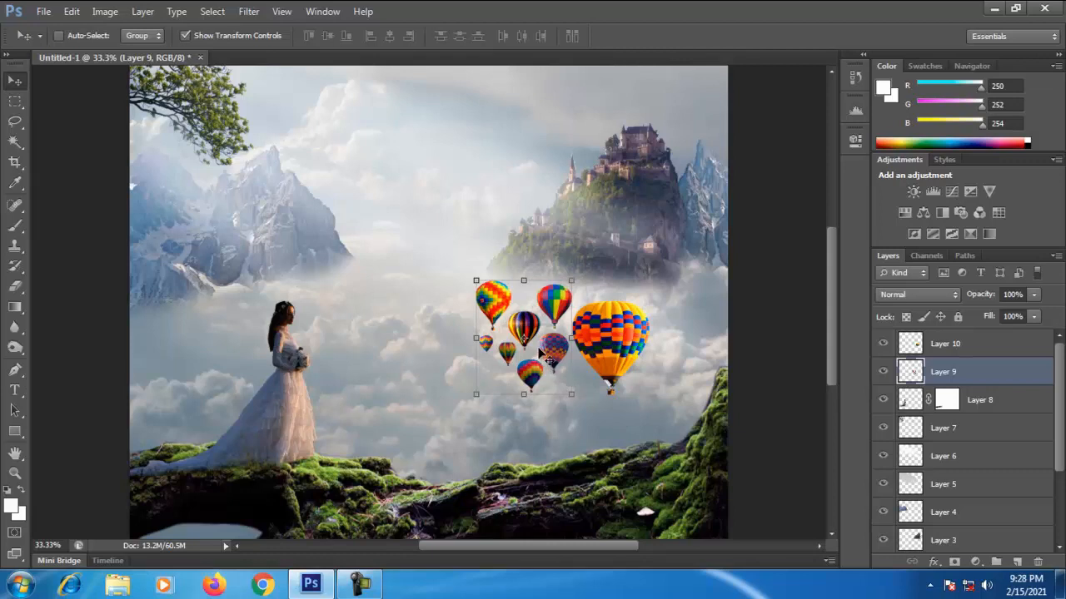
key("Left")
key("Left")
key("Left")
key("Left")
key("Left")
key("Left")
key("Left")
key("Left")
key("Left")
key("Left")
key("Left")
key("Left")
key("Left")
key("Left")
key("Left")
key("Left")
key("Left")
key("Left")
key("Left")
key("Left")
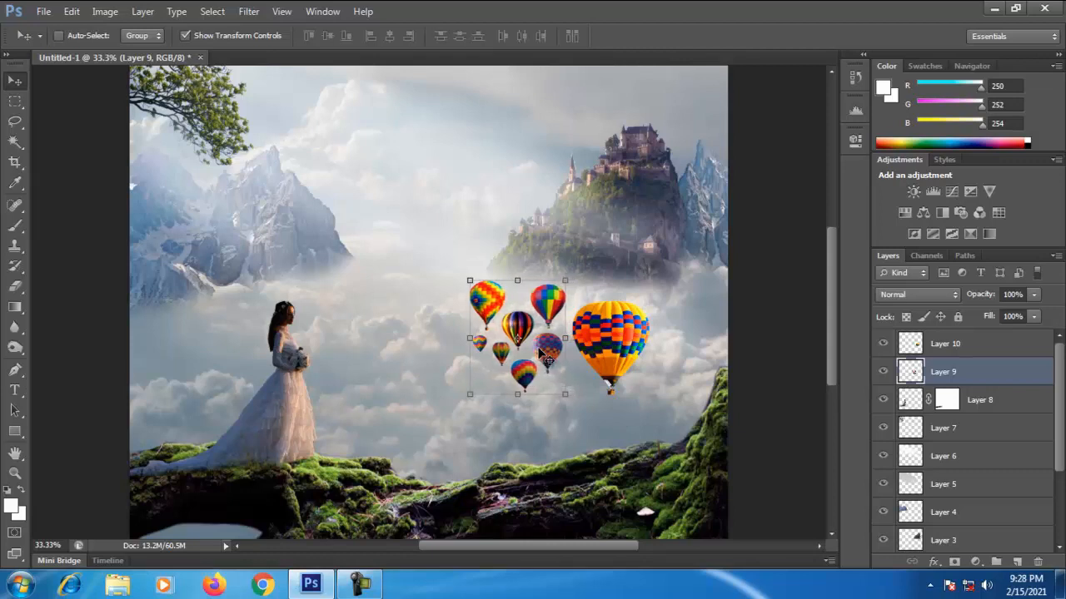
Step: Merge the orange balloon with the small balloons' layer and clip a new Levels adjustment layer to the result
left_click(967, 350)
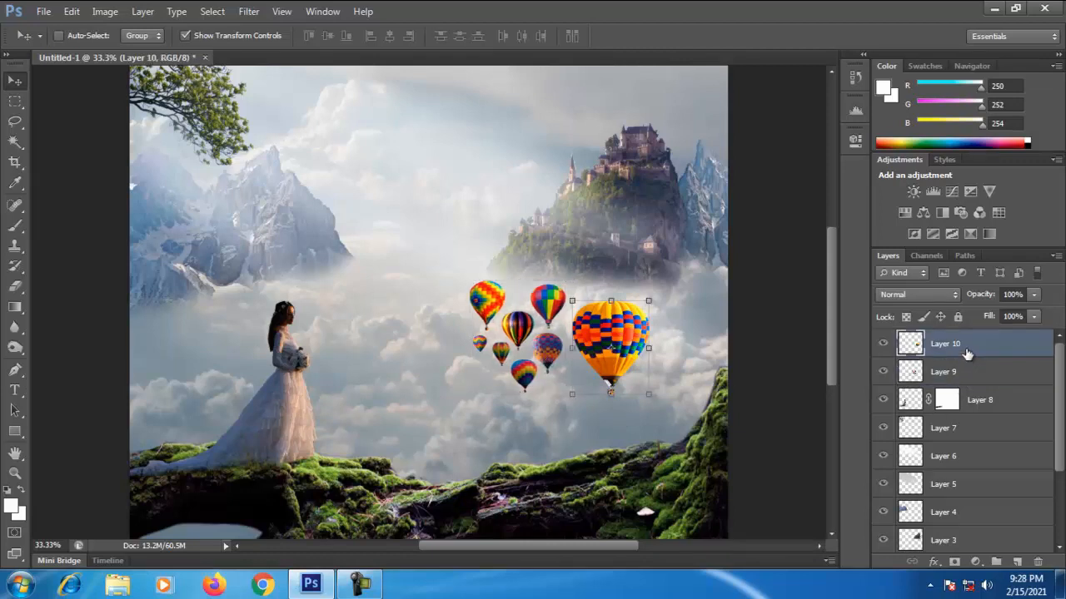
key("ctrl+e")
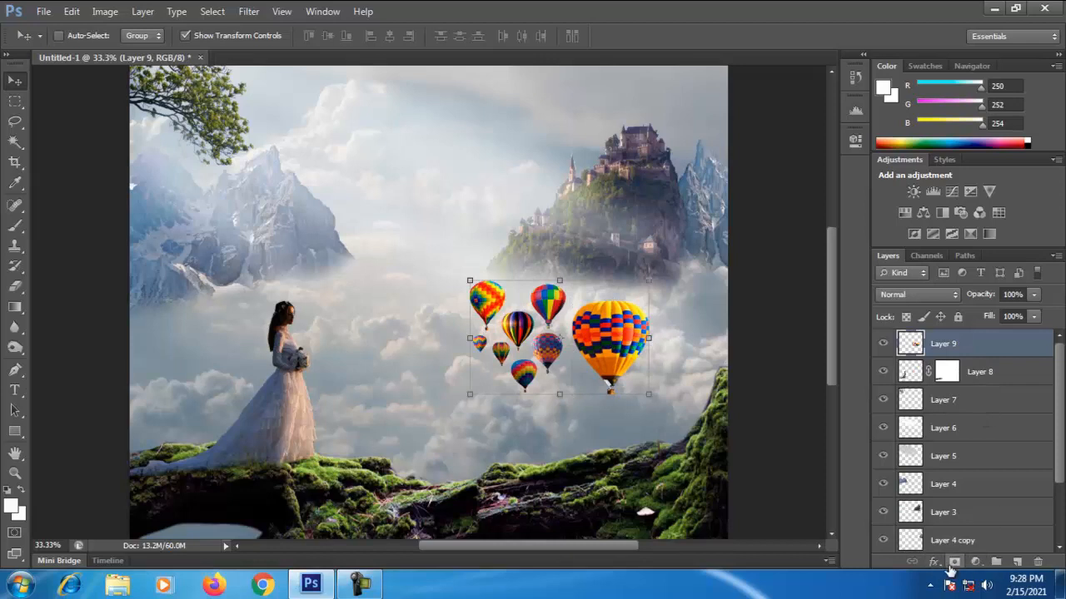
left_click(975, 562)
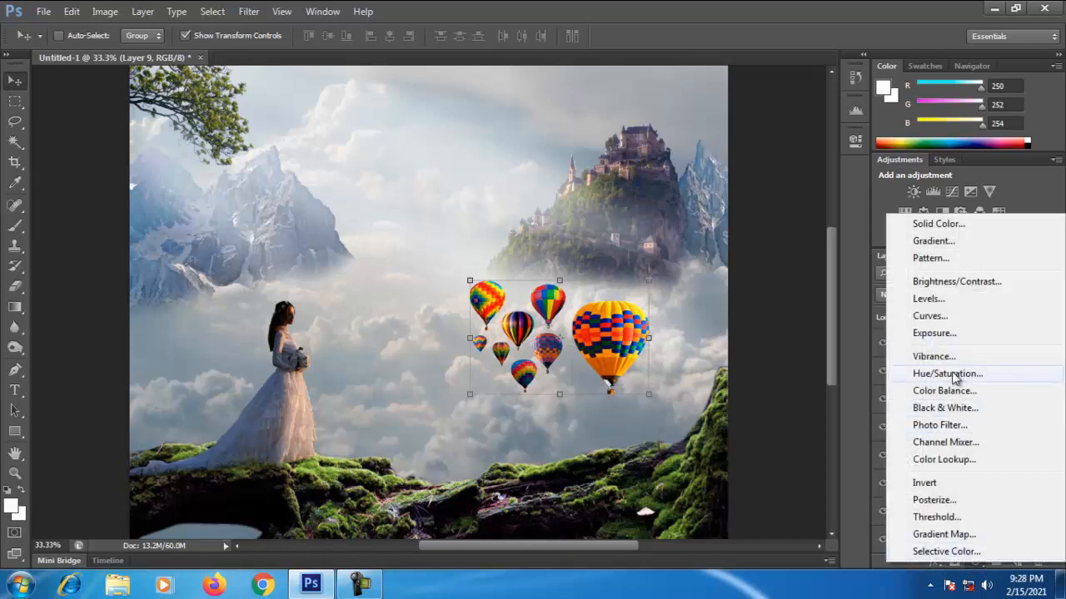
left_click(947, 298)
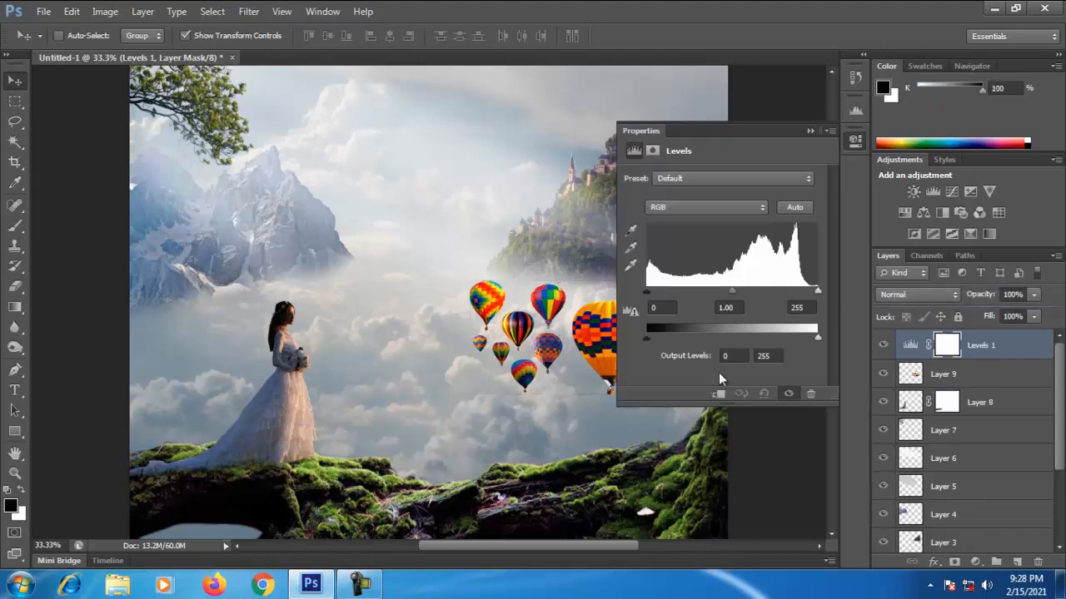
left_click(718, 394)
Step: Darken the balloons by setting the Levels black input to 45 and the midtone to 0.87
left_click_drag(648, 288, 680, 292)
left_click_drag(747, 290, 751, 290)
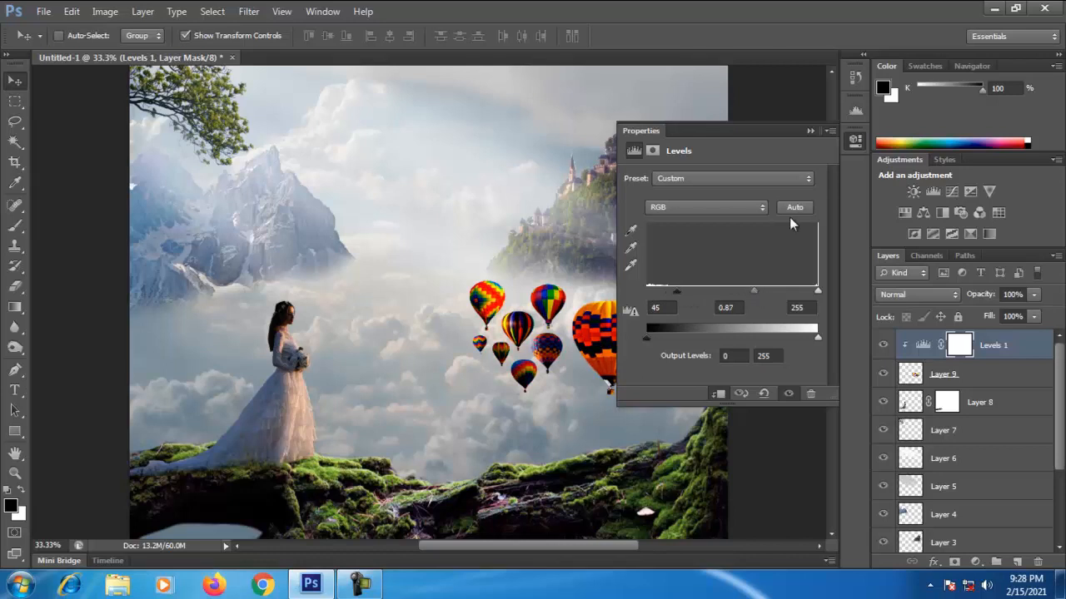
left_click(809, 132)
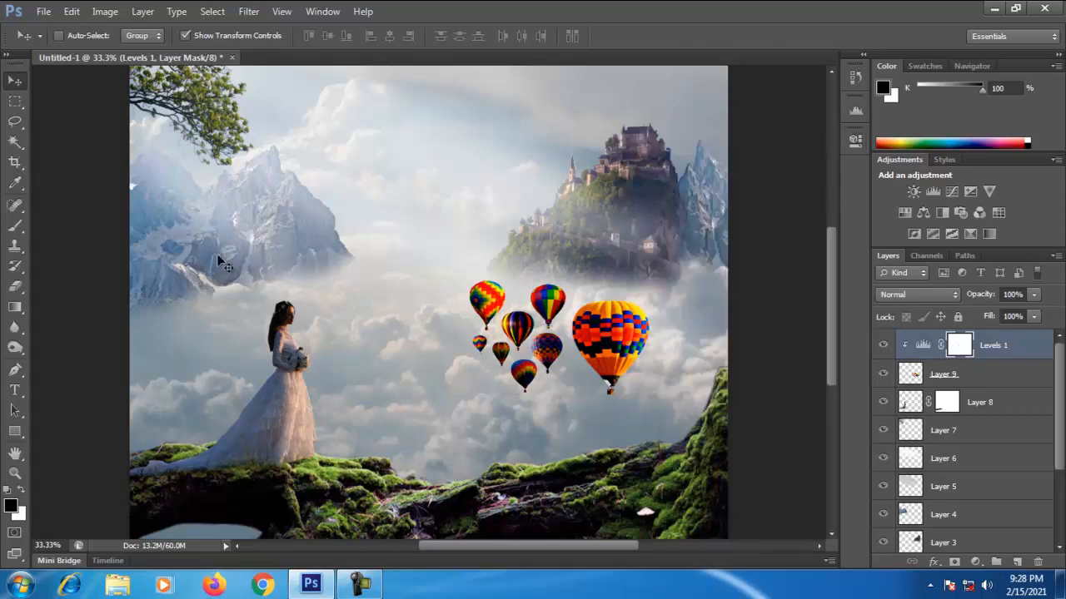
Step: Brush black on the Levels mask over parts of the balloons to restore their lighter areas, using a 150 px brush at 45% flow
left_click(15, 225)
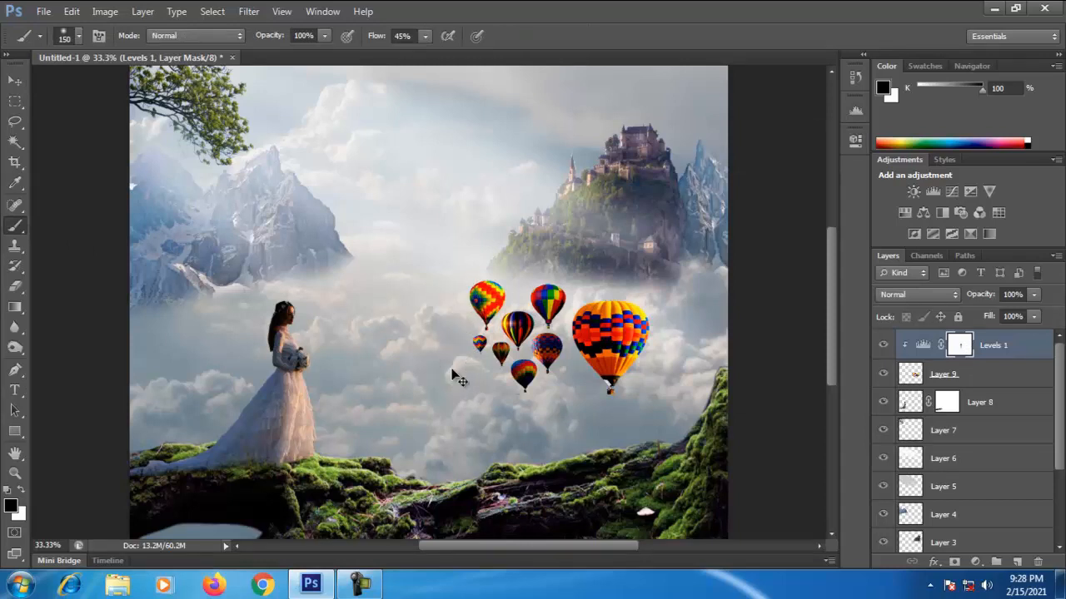
key("ctrl+plus")
mouse_move(635, 343)
left_mouse_down()
mouse_move(657, 349)
mouse_move(670, 395)
mouse_move(586, 375)
mouse_move(570, 408)
mouse_move(554, 404)
mouse_move(530, 379)
mouse_move(575, 287)
left_mouse_up()
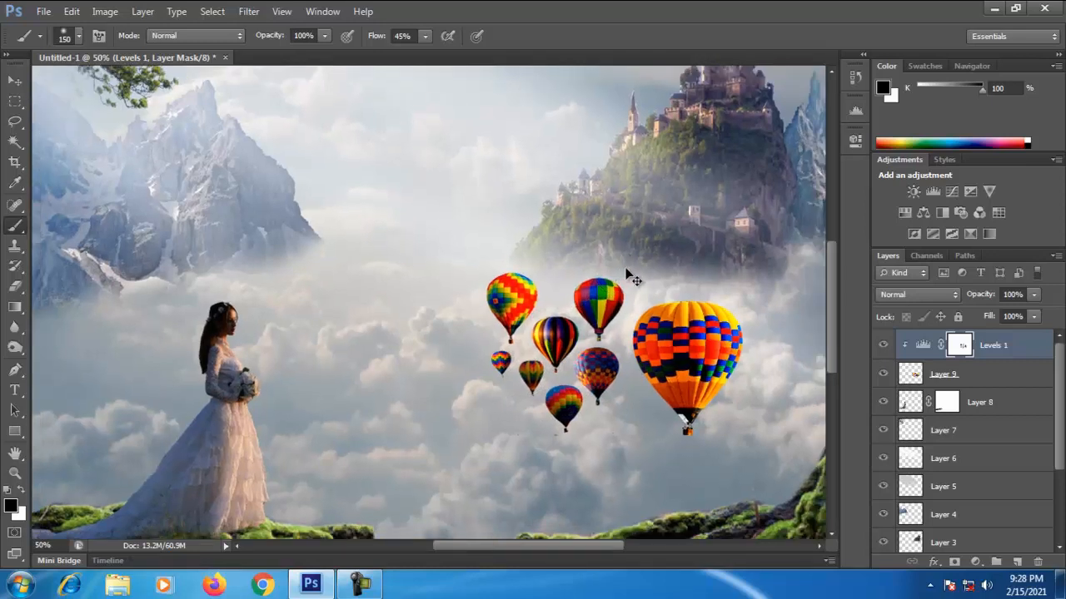
key("ctrl+minus")
key("ctrl+minus")
key("ctrl+plus")
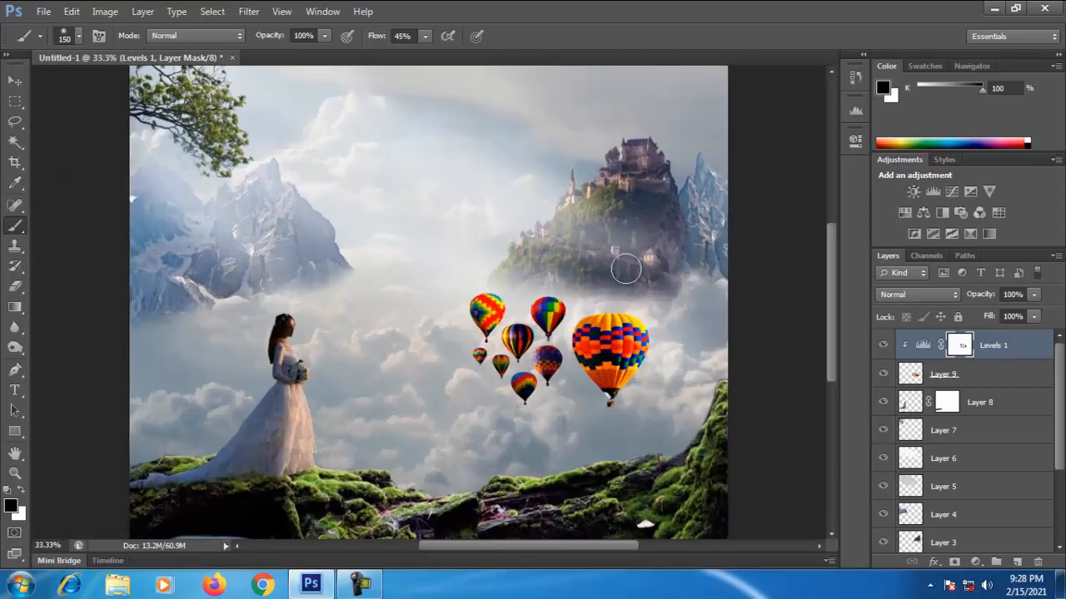
Step: Merge the Levels adjustment layer down into the balloon layer
left_click(43, 10)
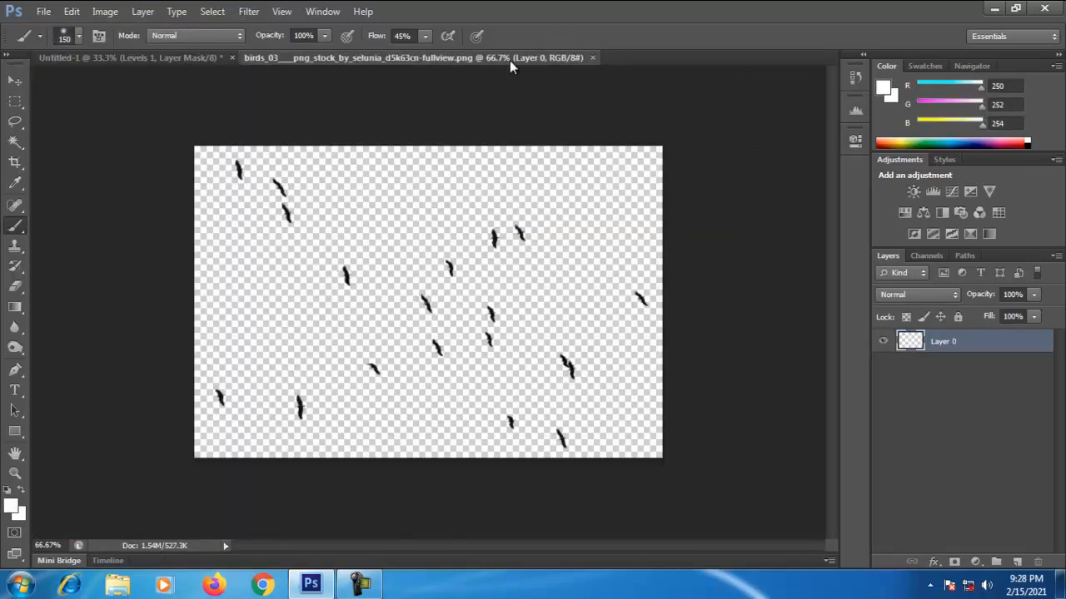
left_click(596, 58)
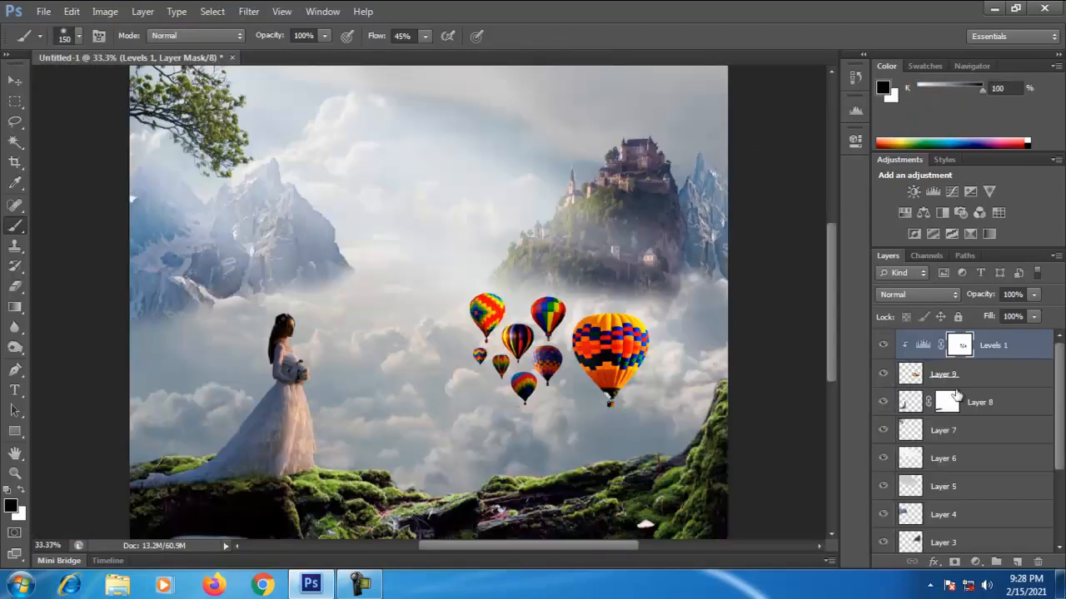
key("Delete")
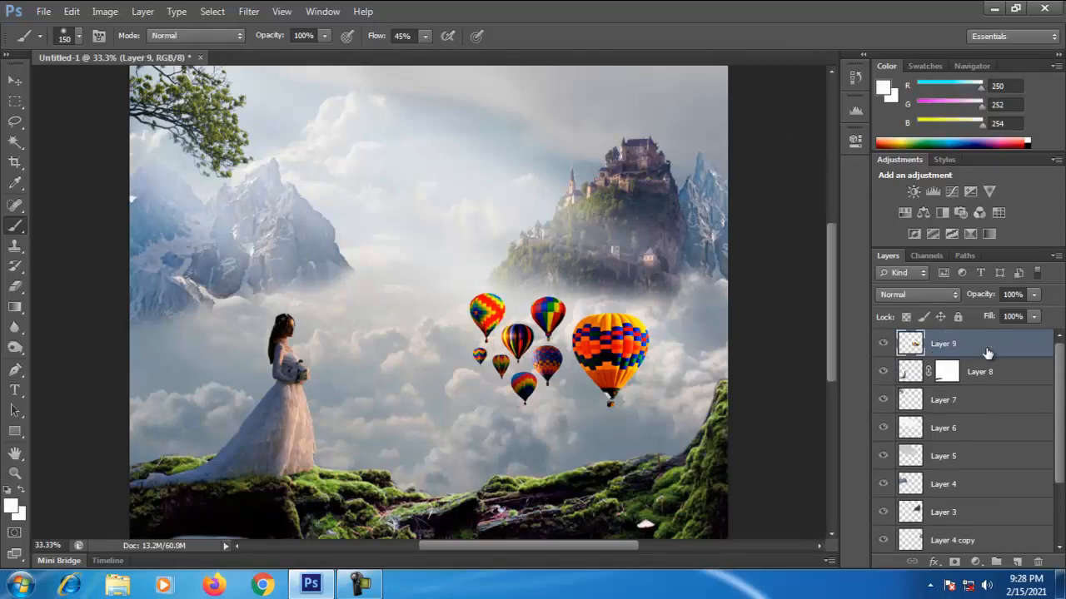
Step: Open the birds_03 stock PNG, copy its flock layer into the composite, and close the source file
left_click(72, 11)
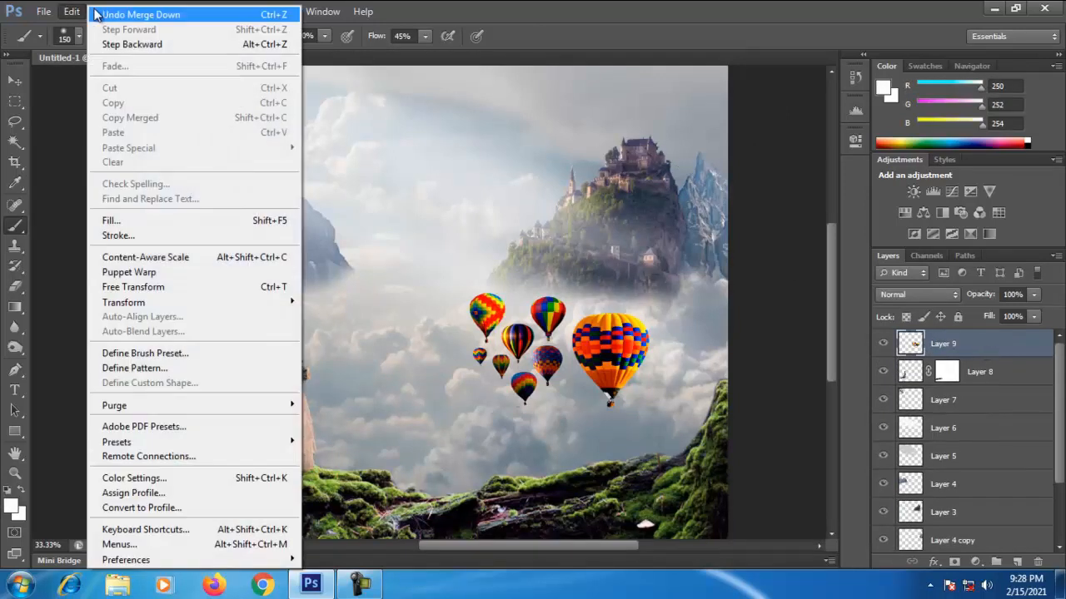
mouse_move(44, 12)
left_click(59, 43)
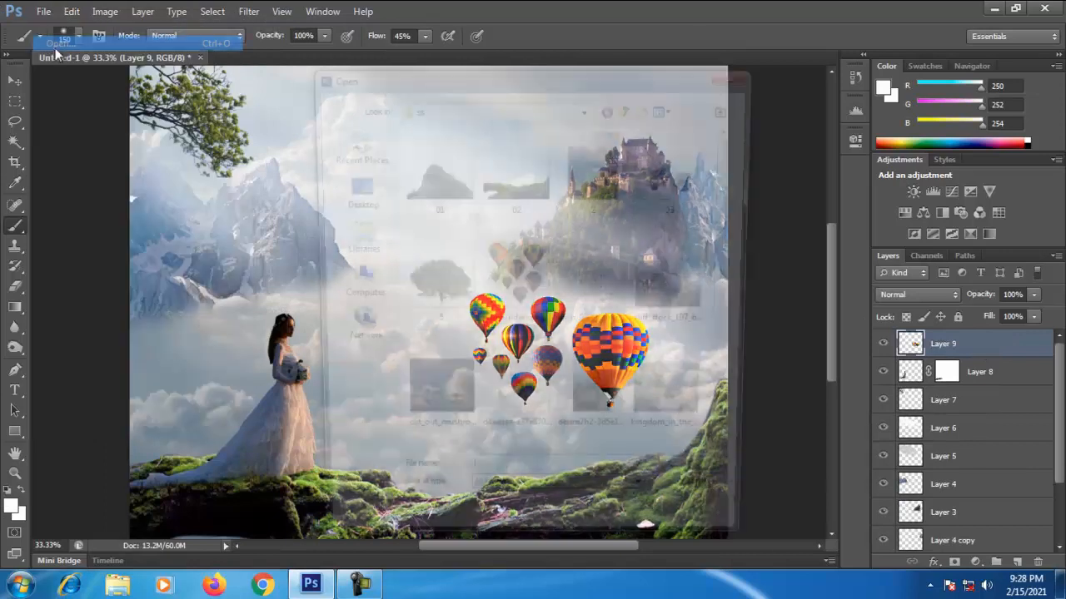
double_click(591, 215)
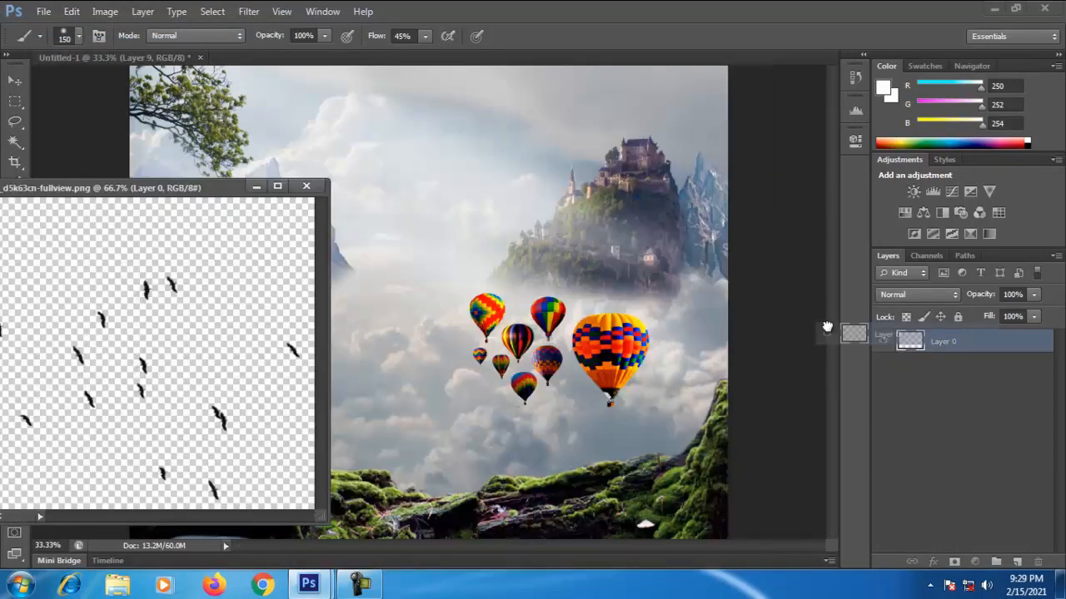
left_click_drag(909, 337, 428, 233)
left_click(307, 186)
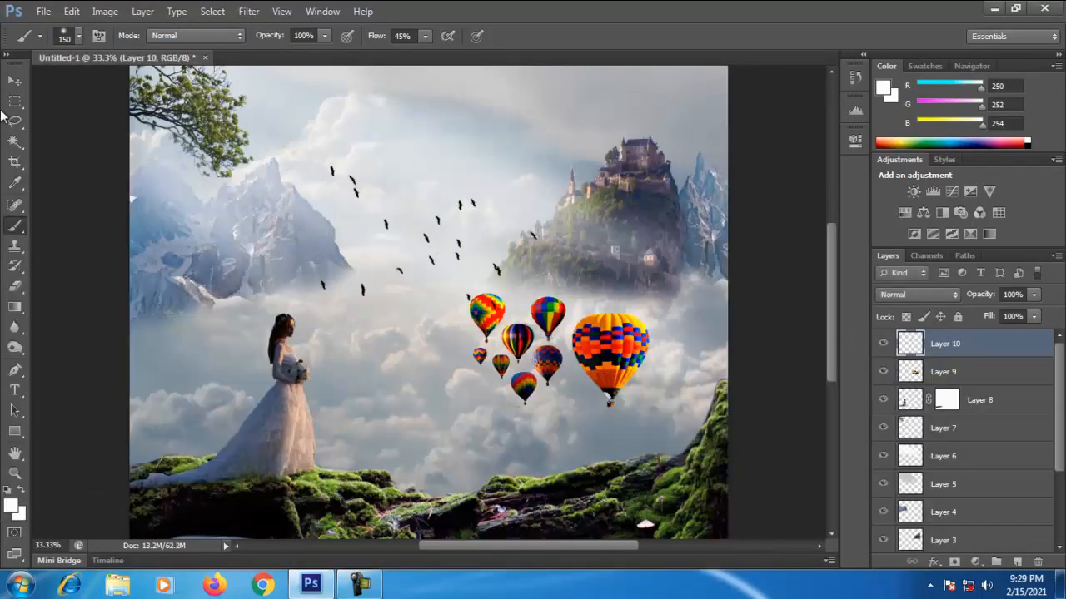
Step: Scale the bird flock to about 55% and place it over the snowy mountain above the bride
left_click(14, 80)
left_click_drag(536, 166, 457, 204)
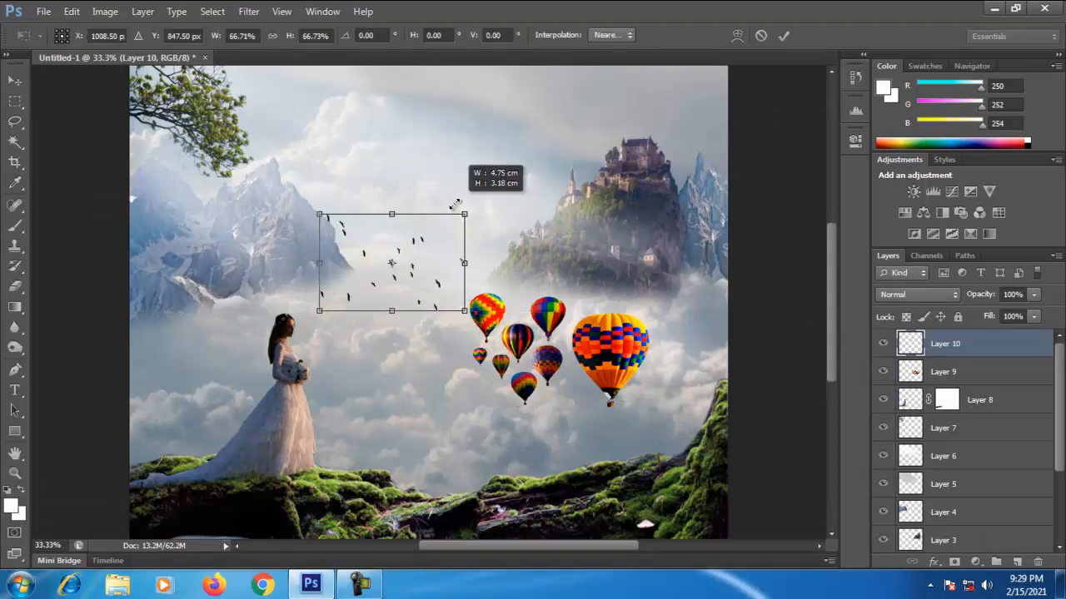
left_click_drag(372, 273, 332, 235)
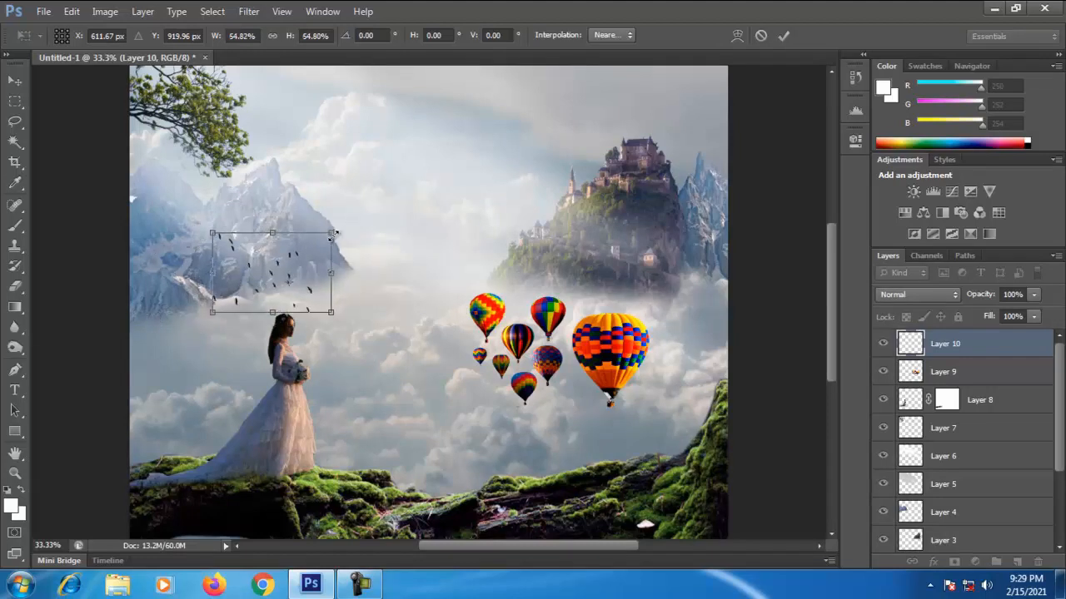
key("Return")
left_click_drag(293, 263, 305, 259)
Step: Clip a Curves adjustment layer to the mossy log layer and raise the curve's midpoint slightly
left_click(977, 563)
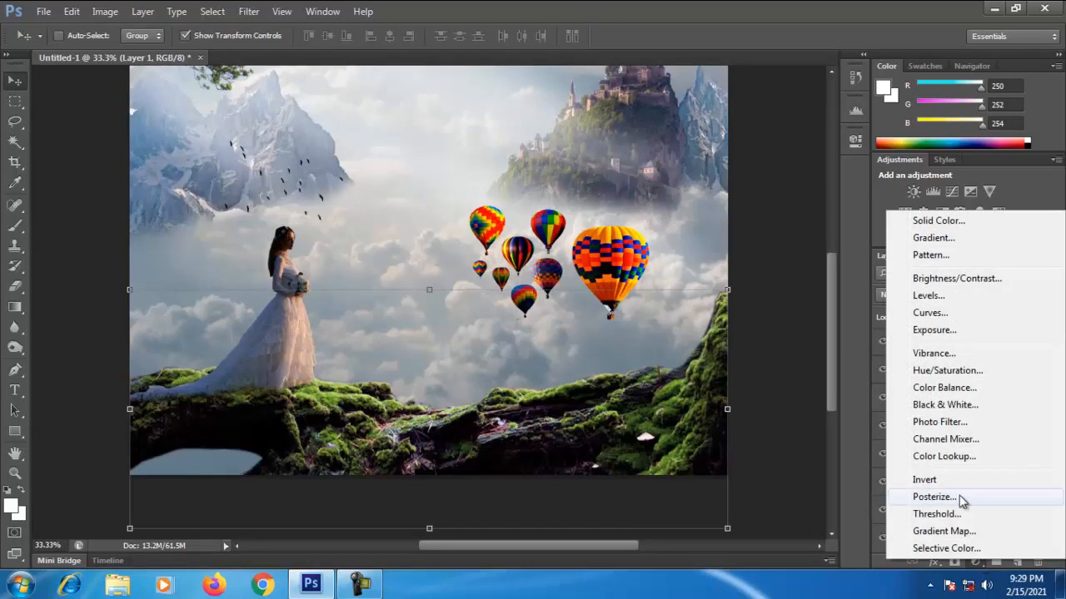
left_click(927, 313)
mouse_move(741, 287)
left_mouse_down()
mouse_move(740, 297)
mouse_move(731, 291)
left_mouse_up()
left_click(714, 393)
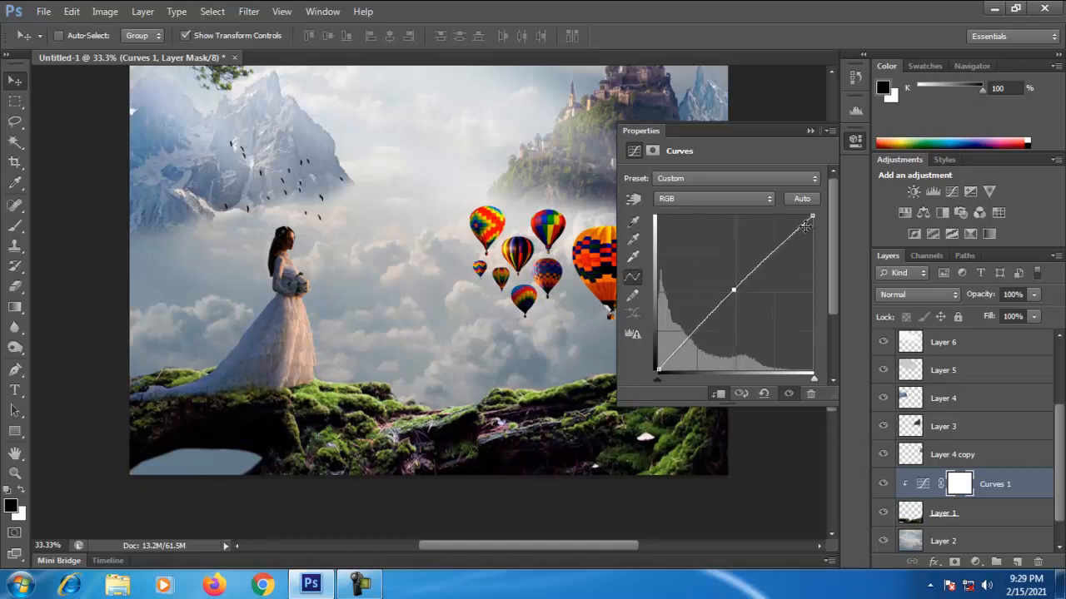
left_click(810, 131)
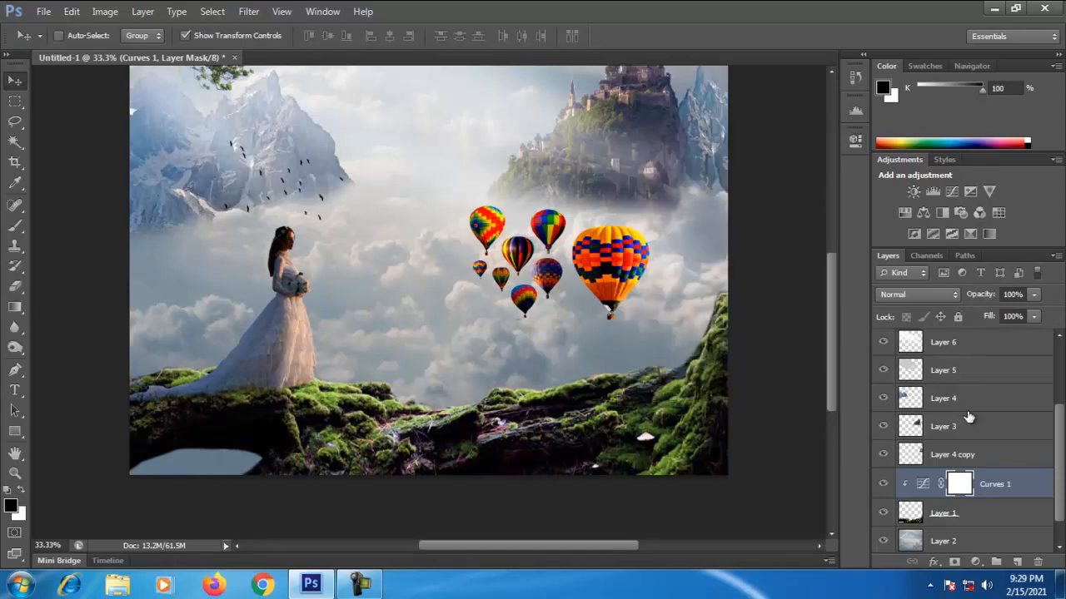
Step: Move the balloon layer slightly left and down, closer to the bride
scroll(969, 417, "up", 3)
left_click(958, 344)
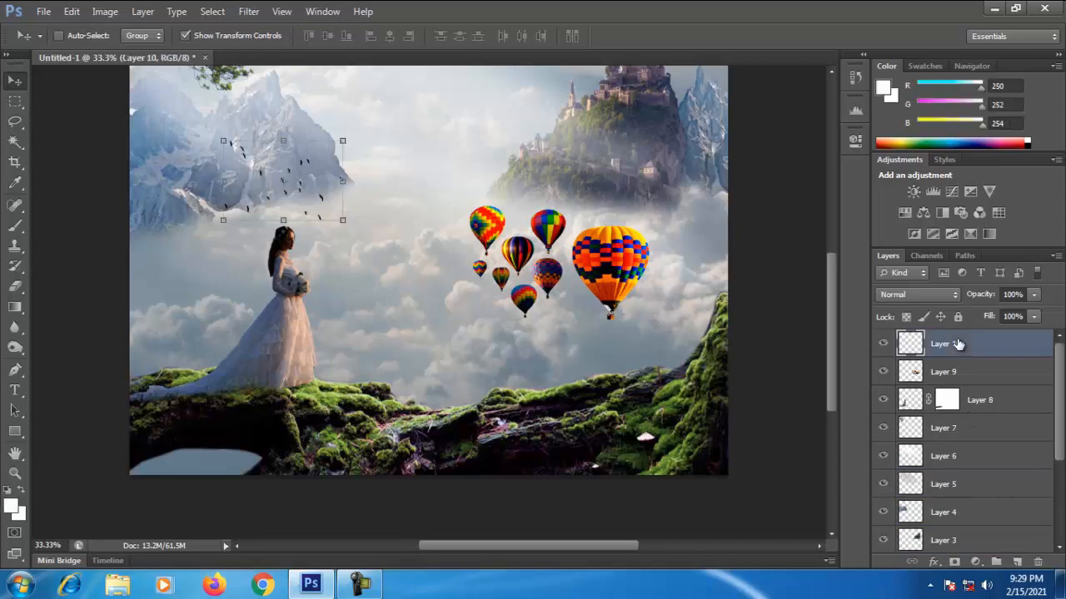
scroll(526, 275, "up", 2)
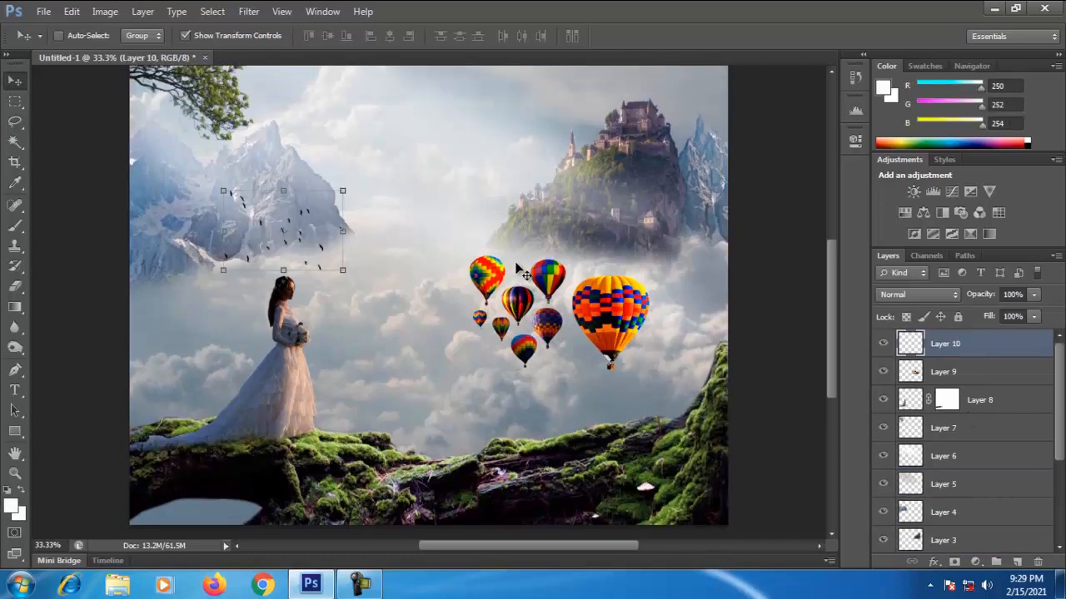
key("ctrl+minus")
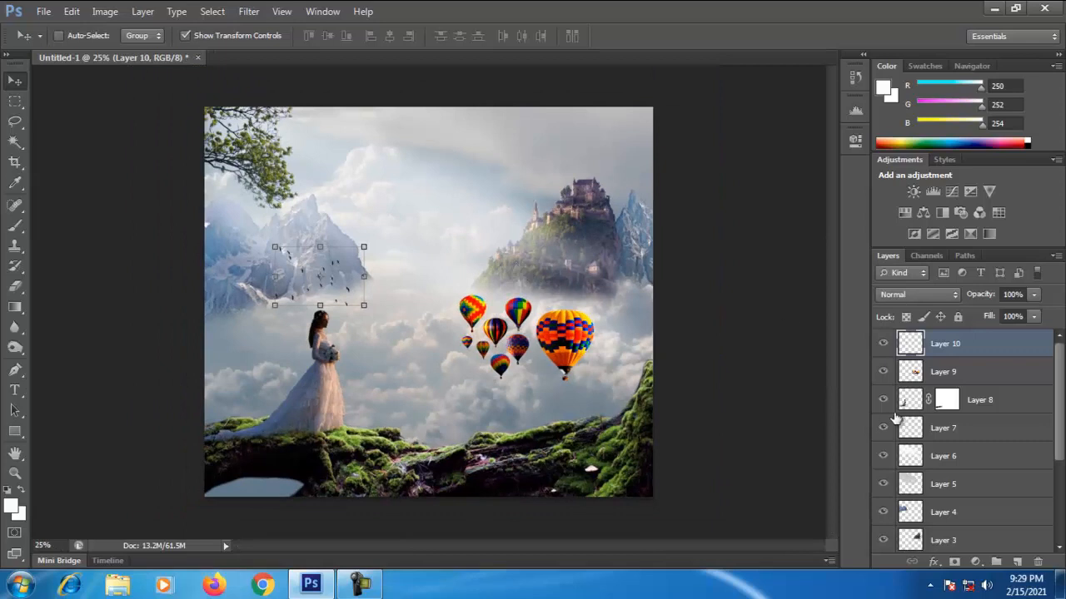
left_click(940, 381)
left_click_drag(543, 333, 521, 343)
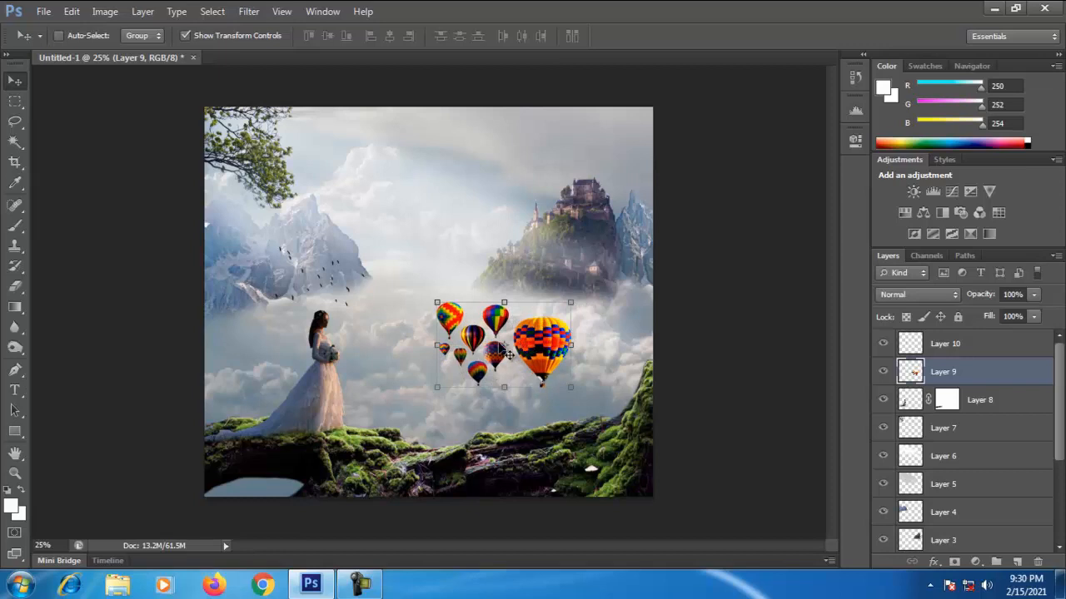
Step: Create a new layer on top and set the foreground colour to a grey-blue of RGB 120, 131, 139
left_click(15, 162)
left_click(1018, 562)
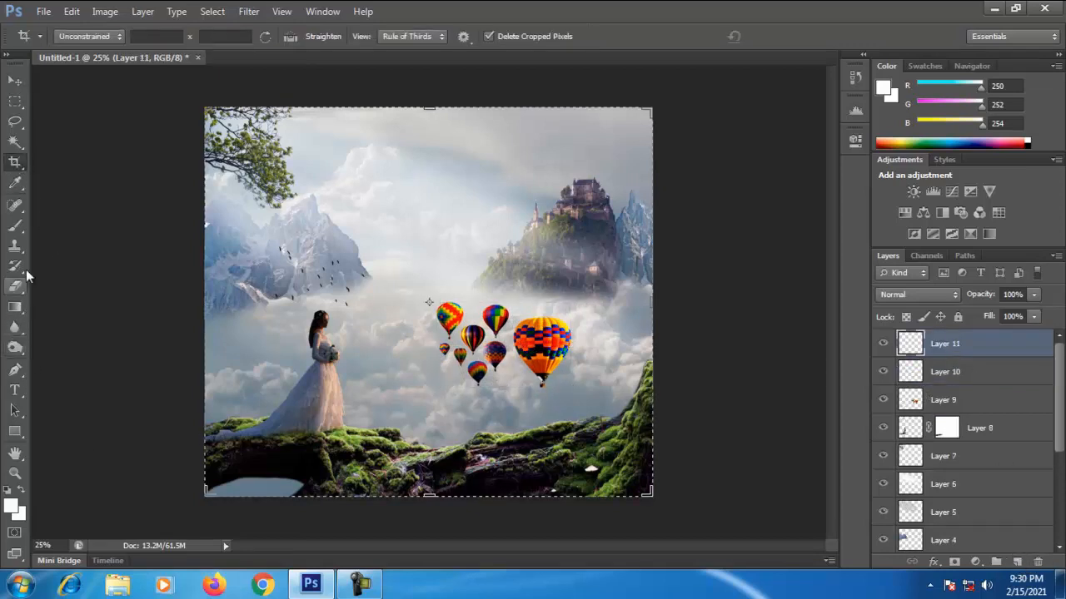
left_click(13, 508)
left_click_drag(553, 122, 760, 132)
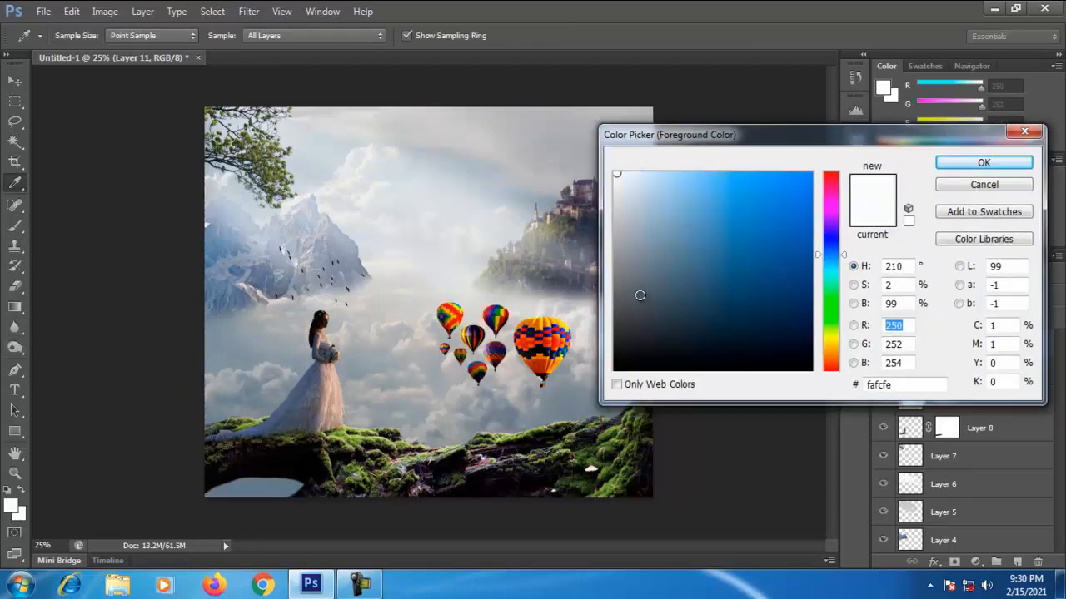
left_click(570, 393)
left_click(983, 162)
key("c")
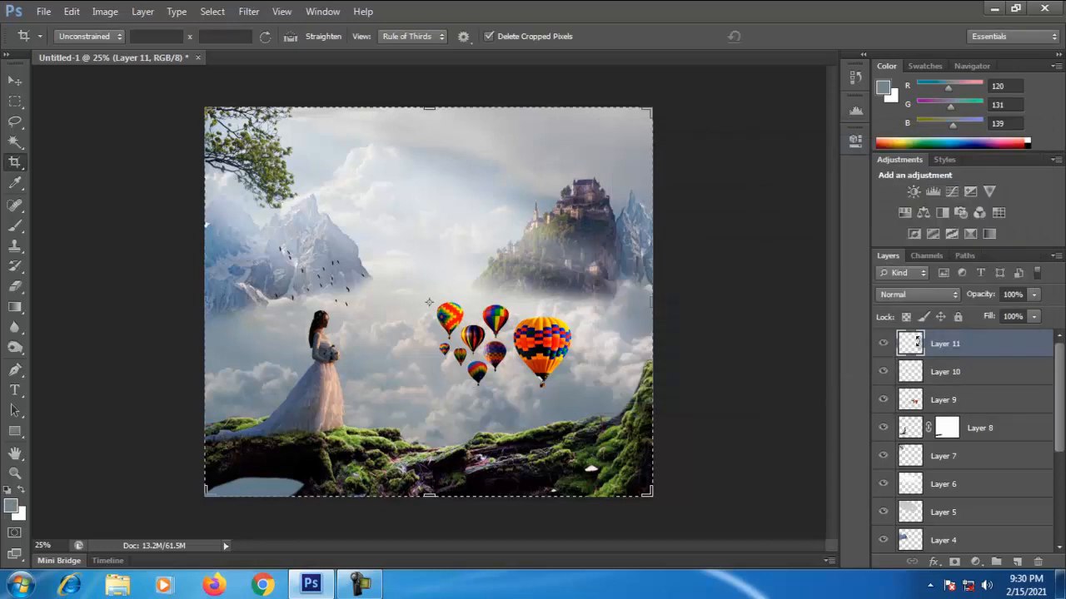
Step: Paint grey-blue haze over the balloons on the new layer with a 400 px brush at 45% flow
left_click(15, 225)
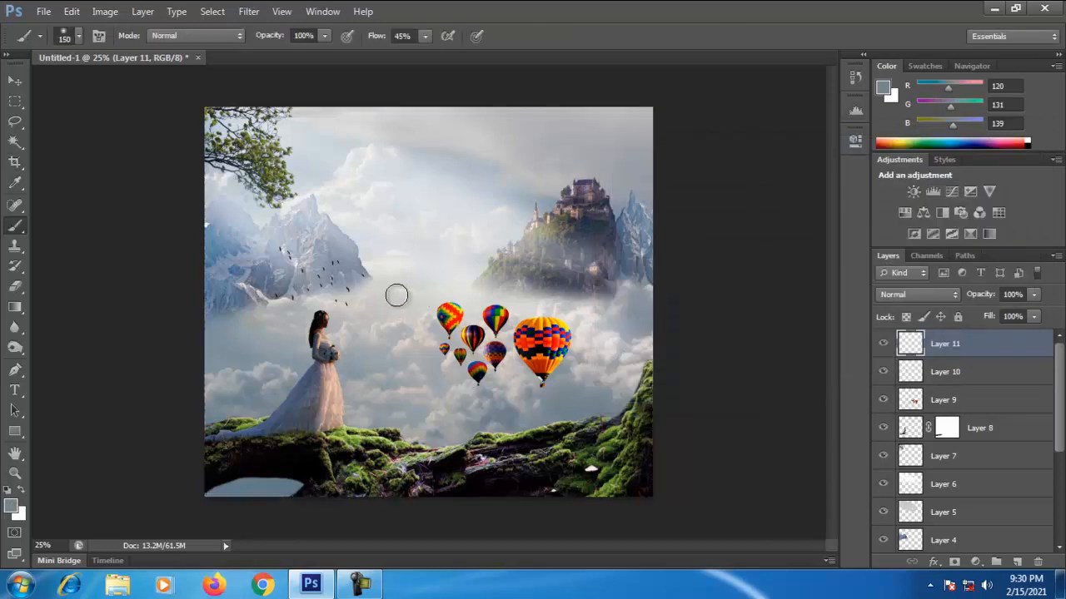
key("bracketright")
key("bracketright")
key("bracketright")
key("bracketright")
key("bracketright")
mouse_move(423, 309)
left_mouse_down()
mouse_move(565, 384)
mouse_move(525, 329)
mouse_move(642, 375)
mouse_move(566, 325)
mouse_move(627, 318)
mouse_move(632, 290)
mouse_move(514, 388)
mouse_move(566, 443)
left_mouse_up()
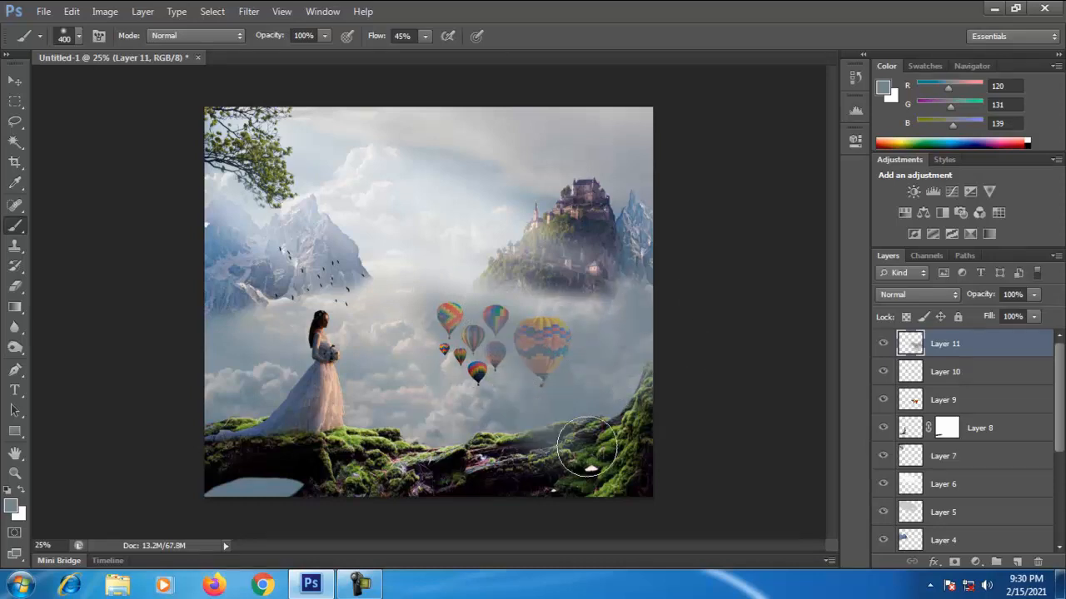
Step: Set the haze layer's opacity to 28% and its blend mode to Hue
left_click(1034, 295)
left_click_drag(1009, 318, 978, 321)
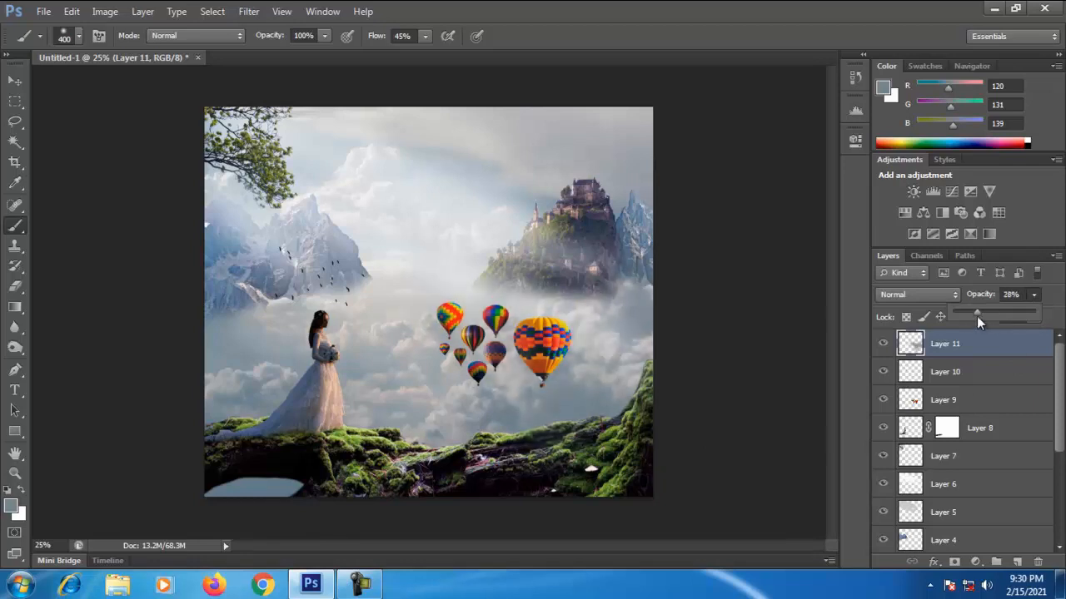
left_click(940, 294)
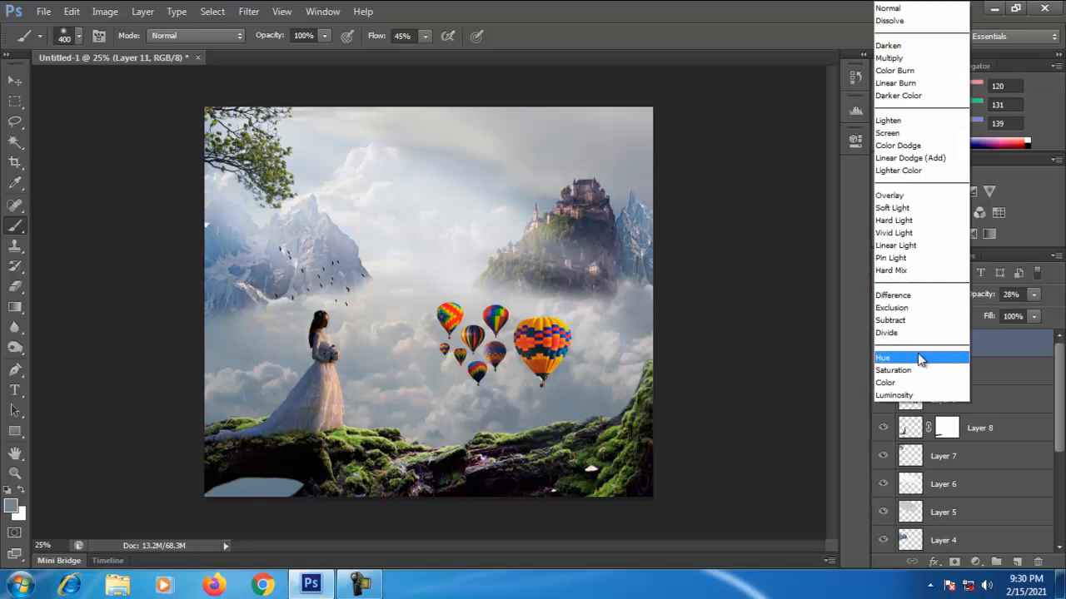
left_click(920, 359)
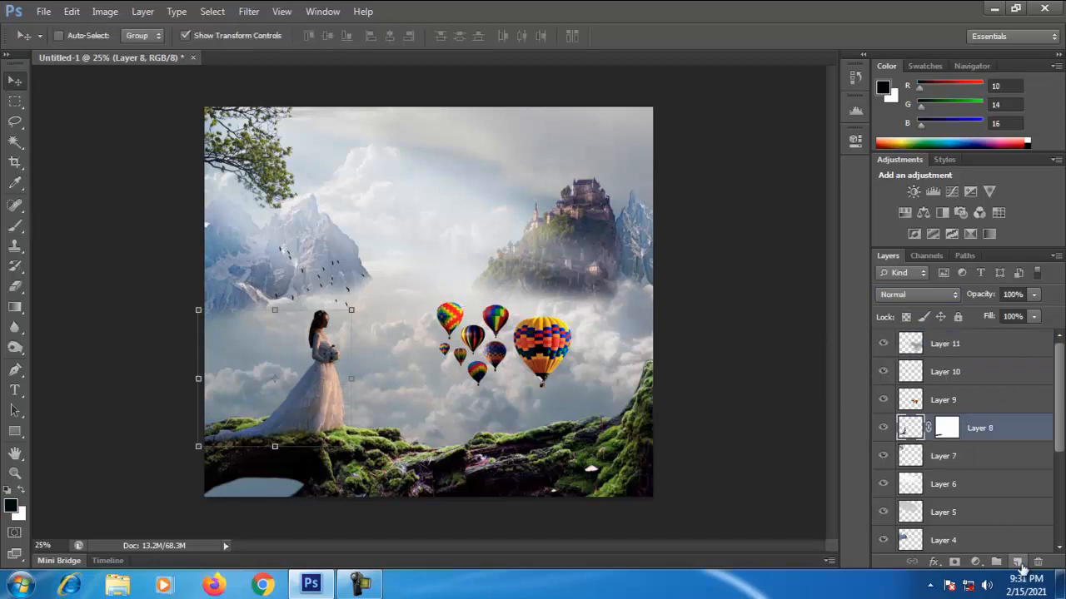
Step: Create a new layer directly below the bride's layer and undo the trial soft-brush shadow on the log
left_click(1017, 563)
left_click_drag(950, 435, 954, 479)
left_click(15, 225)
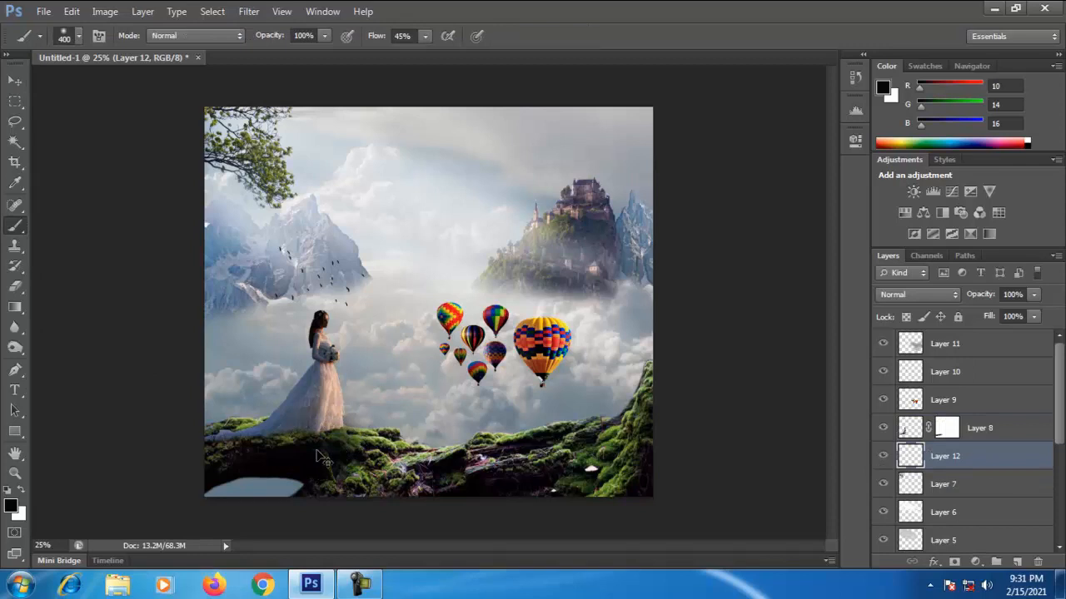
key("ctrl+z")
Step: Choose an irregular, ragged-edged tip for the Brush tool
left_click(78, 38)
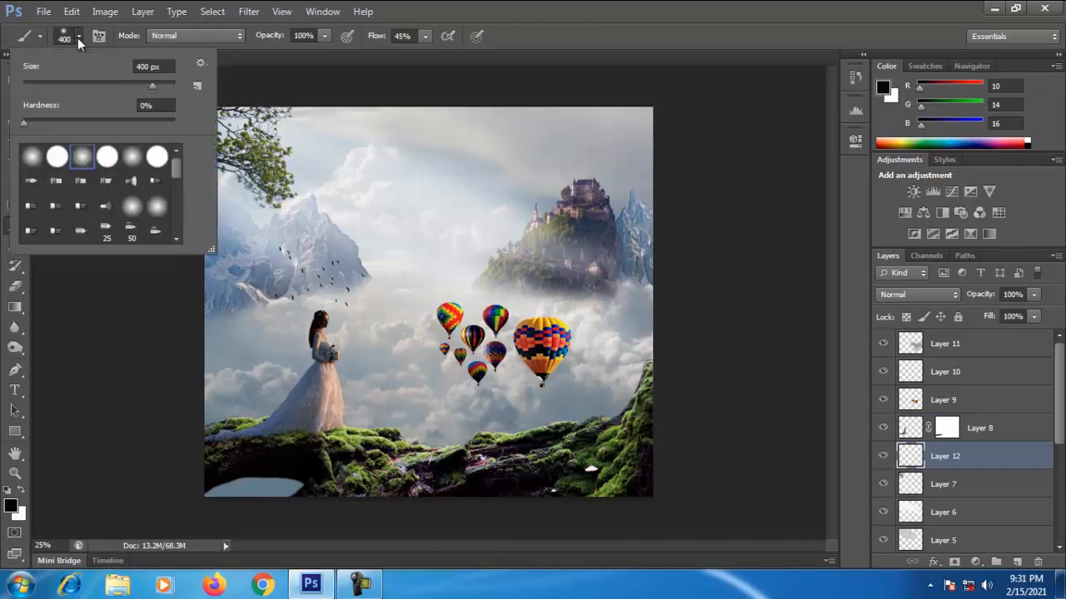
scroll(104, 208, "down", 3)
scroll(103, 223, "down", 1)
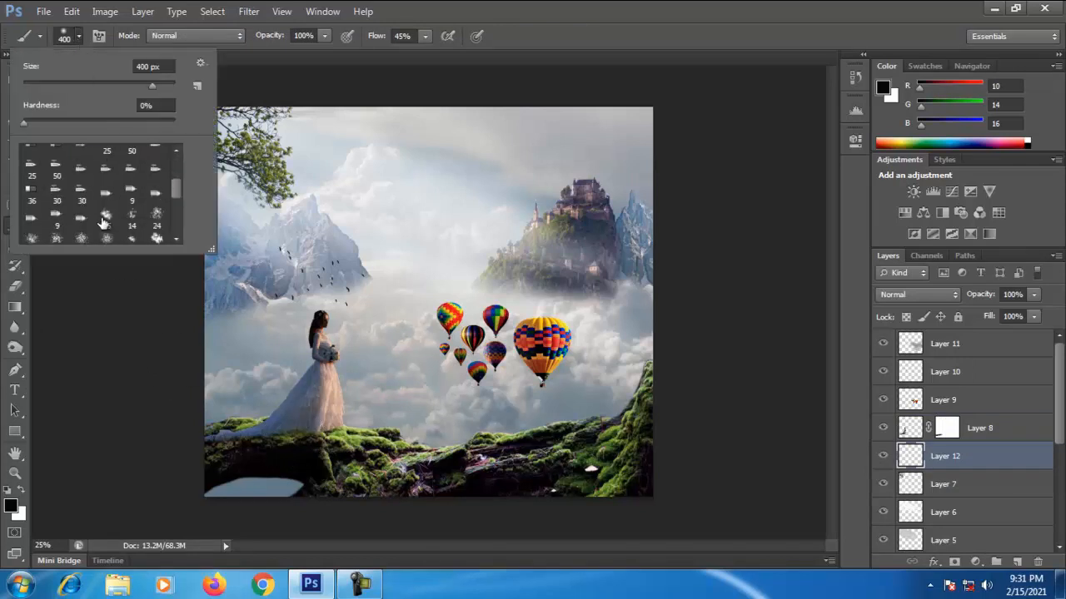
left_click(107, 219)
left_click(157, 239)
Step: Paint a near-black shadow on the log beneath the bride at 250 px and 17% flow, with the layer at 65% opacity
left_click(335, 475)
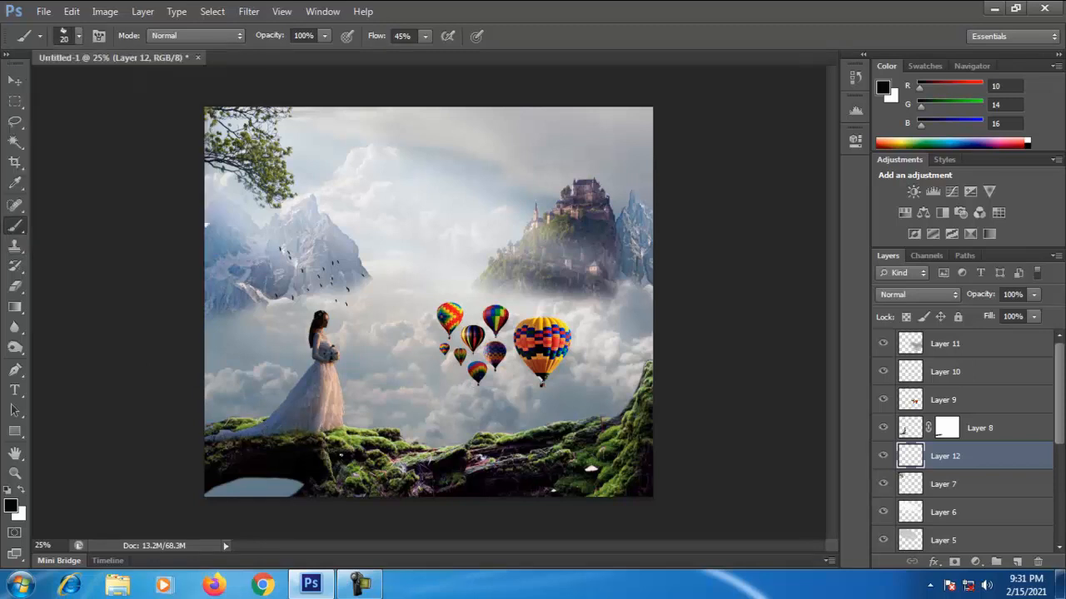
key("bracketright")
key("bracketright")
key("bracketright")
mouse_move(333, 453)
left_mouse_down()
mouse_move(333, 489)
mouse_move(337, 441)
mouse_move(365, 487)
mouse_move(337, 482)
mouse_move(294, 447)
mouse_move(306, 486)
mouse_move(275, 465)
mouse_move(284, 511)
mouse_move(327, 498)
mouse_move(338, 452)
mouse_move(344, 477)
left_mouse_up()
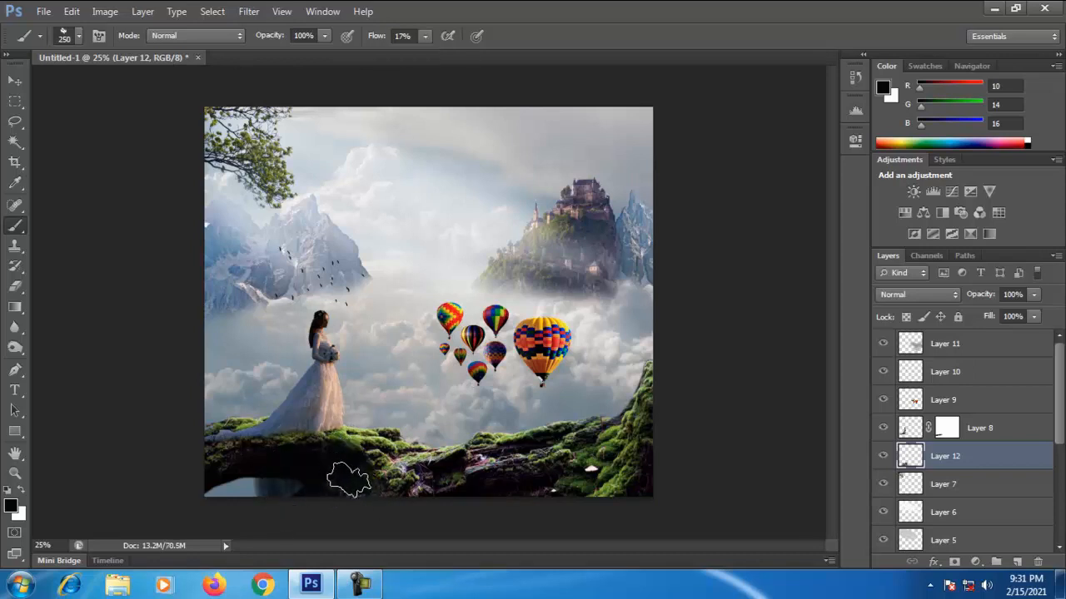
left_click(1033, 297)
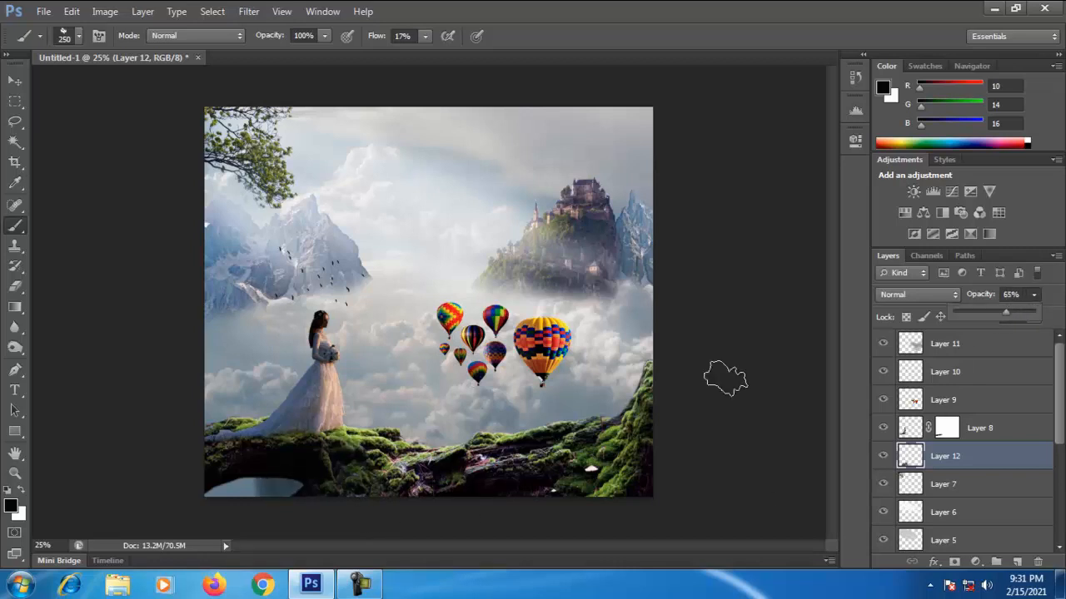
left_click(343, 441)
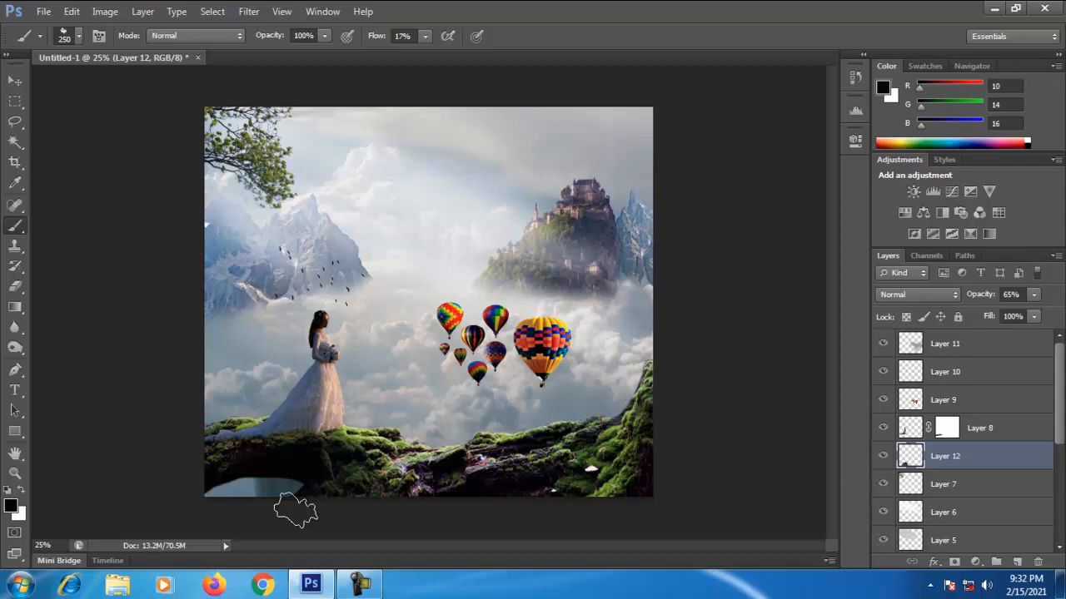
Step: Erase the shadow spilling into the pale opening under the log with a soft 125 px eraser
left_click(15, 286)
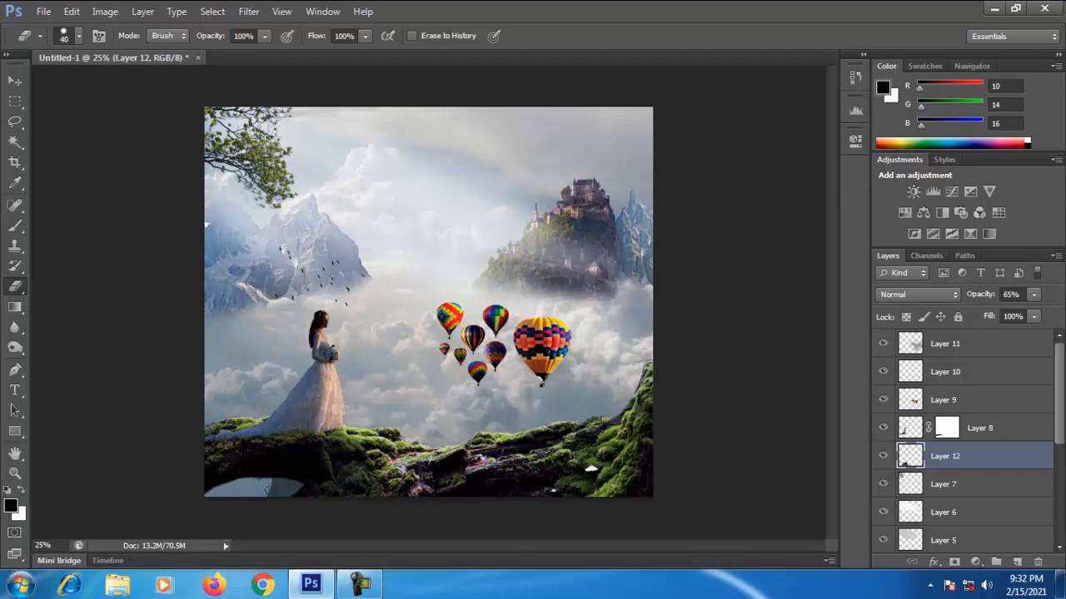
key("bracketright")
key("bracketright")
key("bracketright")
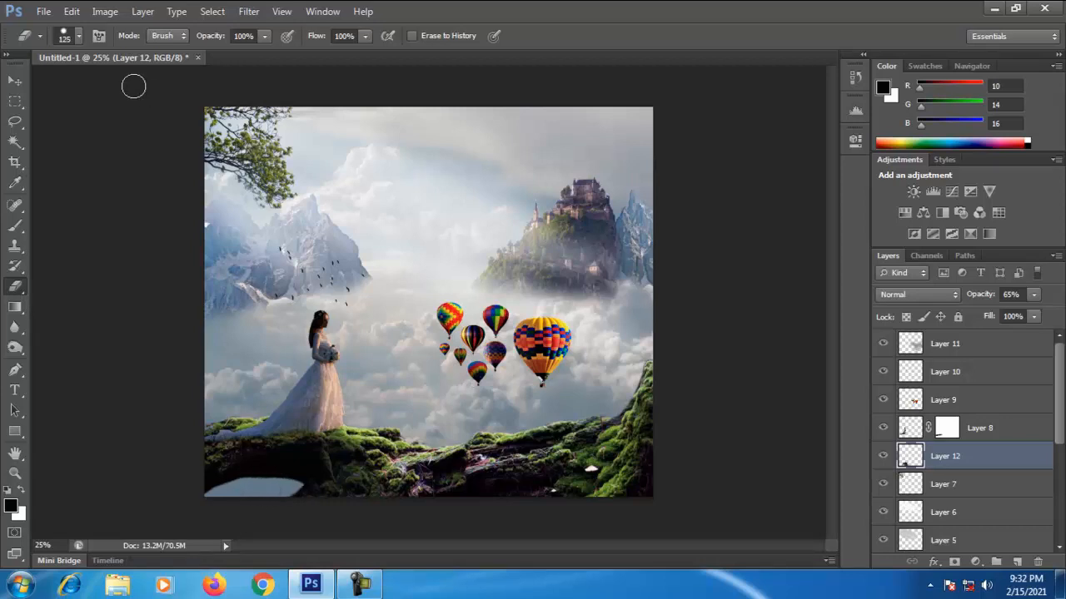
left_click(79, 36)
left_click(143, 158)
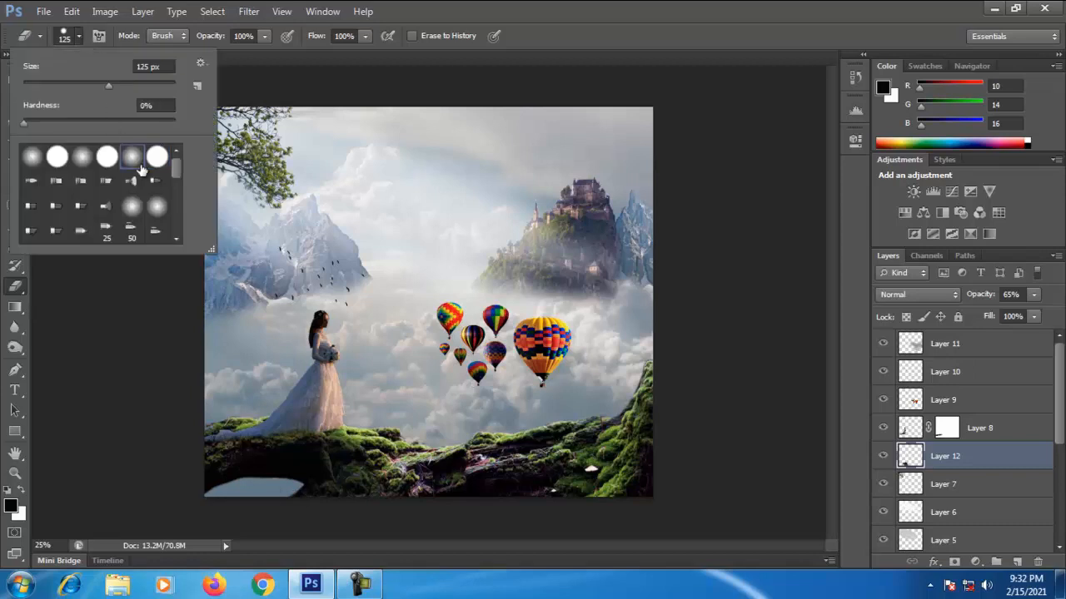
left_click(283, 491)
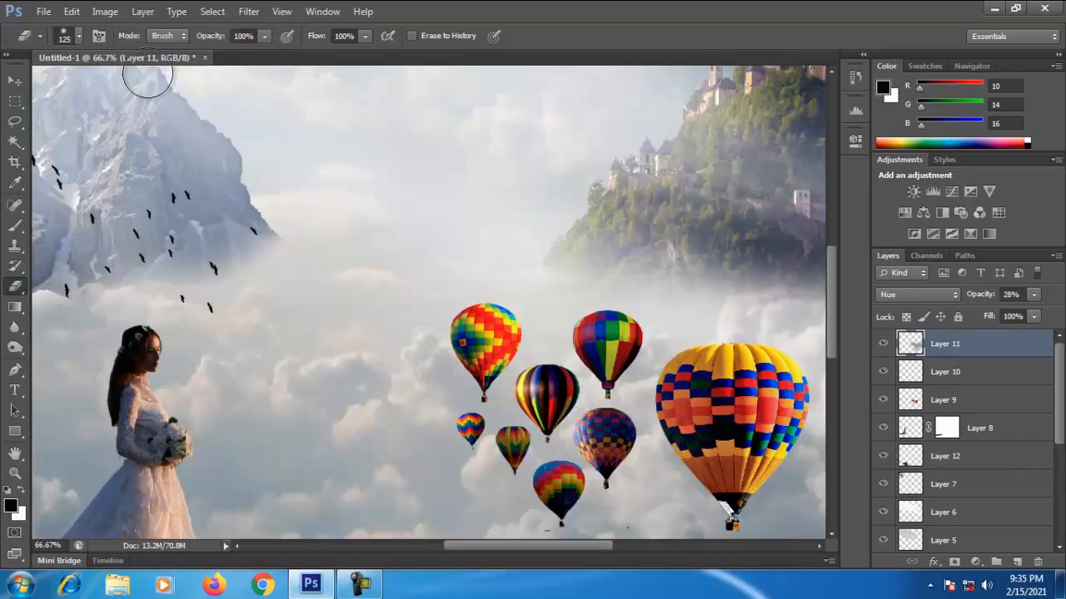
Step: Select Layer 3, which holds the castle on its forested hill
key("h")
left_click_drag(601, 161, 446, 324)
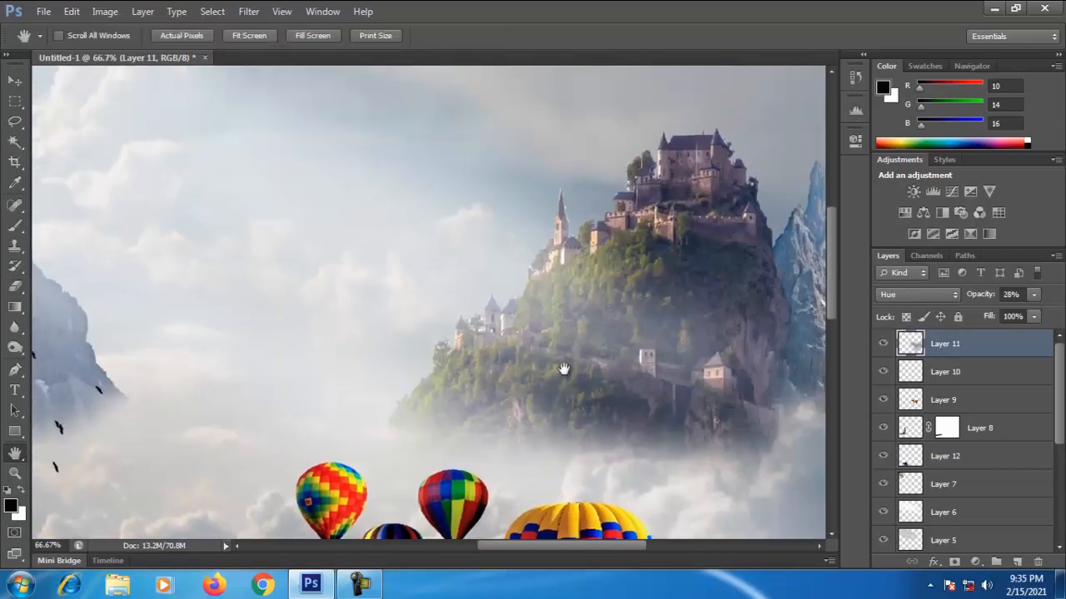
left_click(944, 407)
scroll(978, 474, "down", 1)
left_click(947, 463)
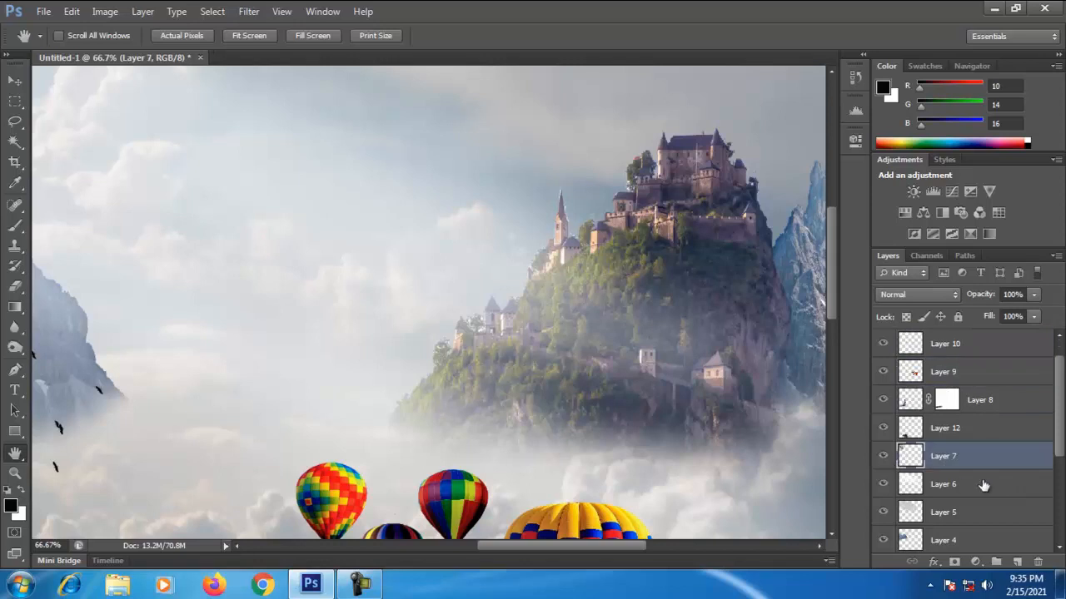
scroll(966, 483, "down", 2)
scroll(973, 486, "down", 2)
left_click(927, 456)
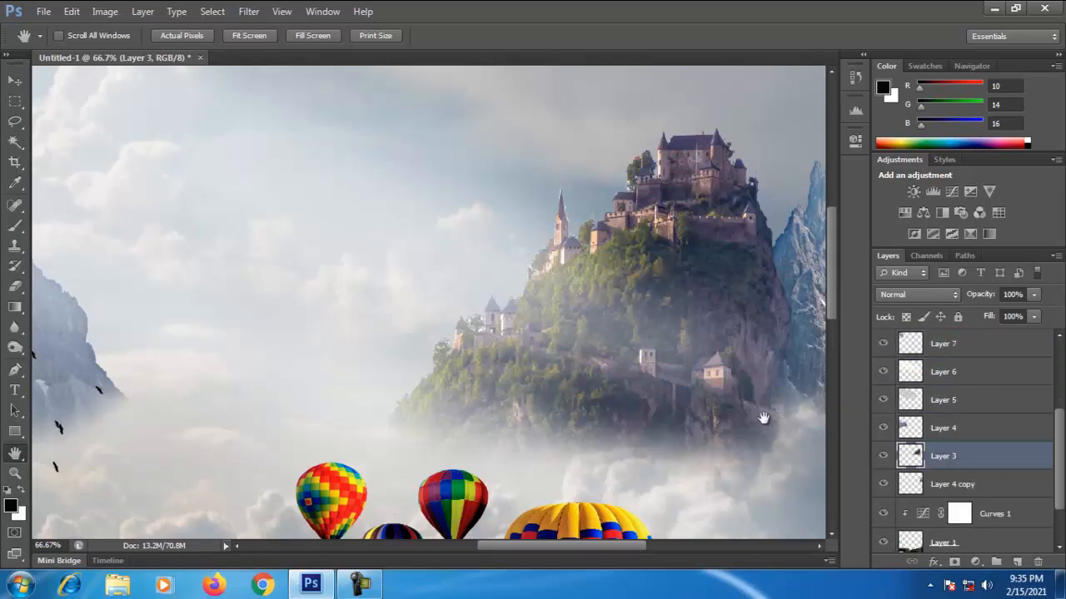
left_click(15, 81)
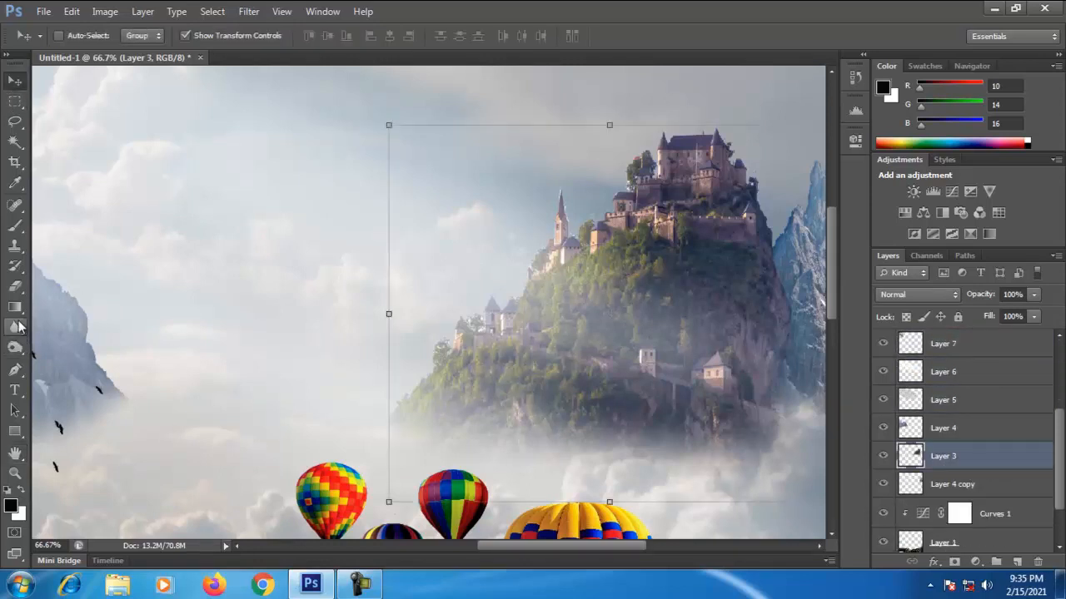
Step: Erase the very tip of the castle's slender church spire with a 40 px eraser
left_click(15, 285)
key("bracketleft")
key("bracketleft")
key("bracketleft")
key("bracketleft")
key("bracketleft")
key("bracketleft")
key("bracketleft")
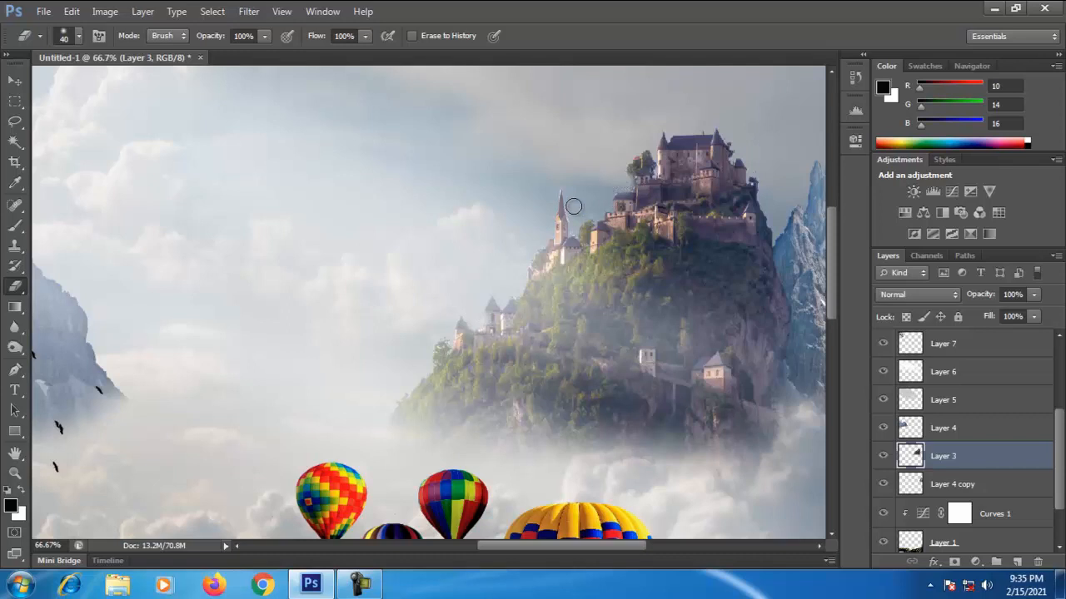
left_click(76, 38)
left_click(159, 156)
left_click(574, 206)
left_click_drag(565, 188, 545, 189)
Step: Apply a Color Balance correction to the castle layer, with the Shadows' Cyan–Red level at -16
left_click(105, 12)
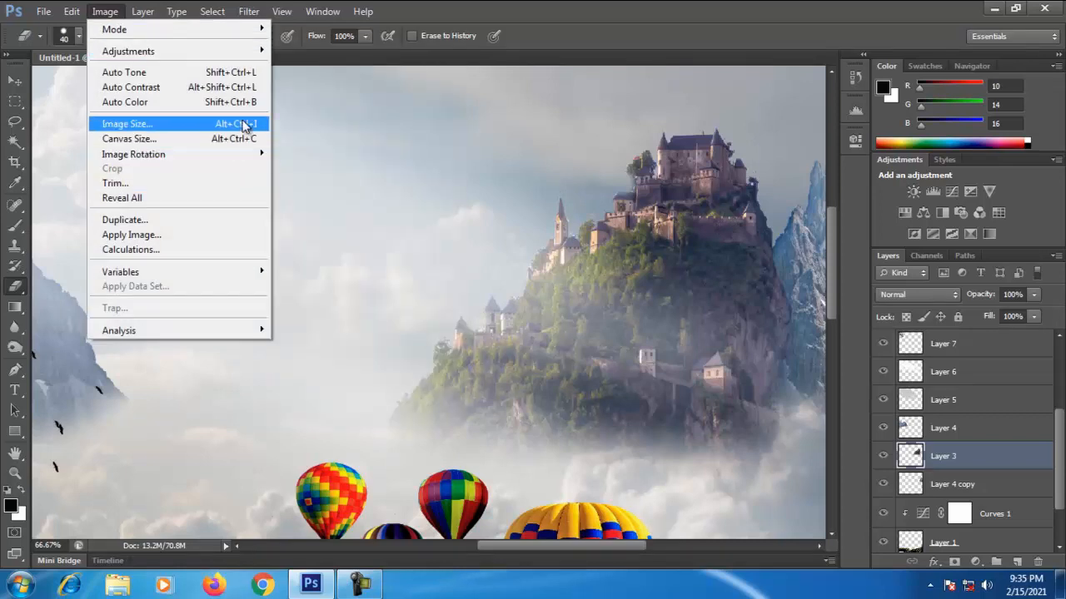
mouse_move(241, 52)
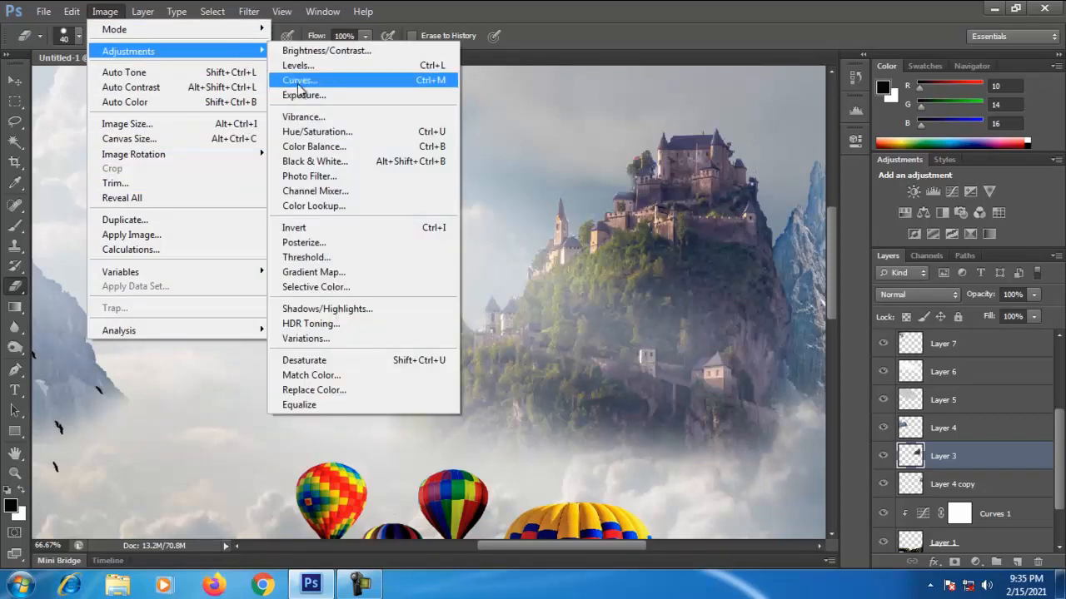
left_click(325, 147)
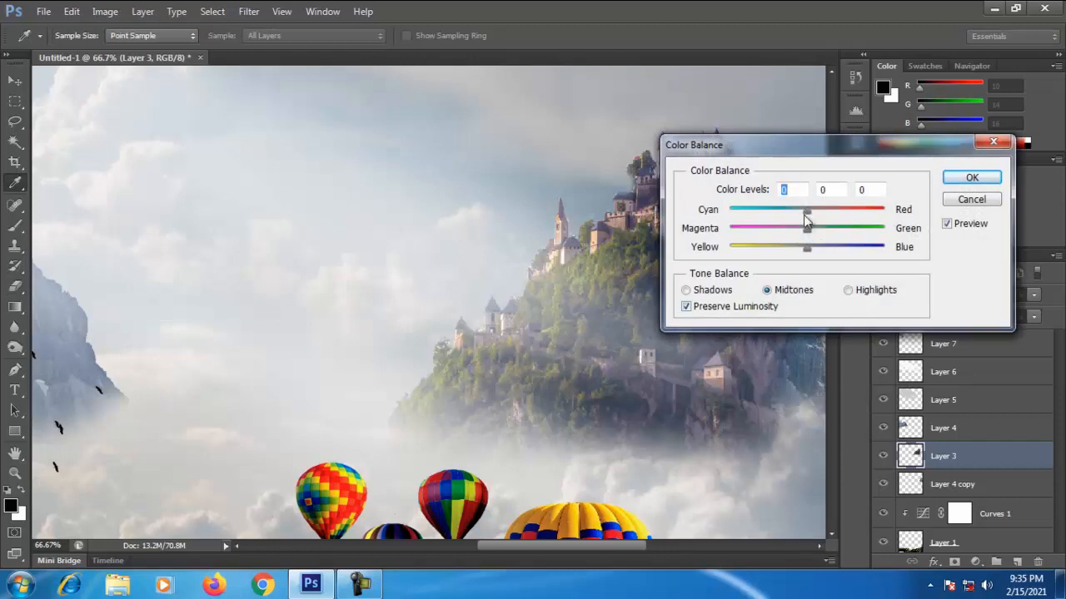
mouse_move(807, 216)
left_mouse_down()
mouse_move(775, 216)
mouse_move(842, 214)
mouse_move(814, 212)
mouse_move(828, 229)
mouse_move(782, 230)
mouse_move(820, 230)
mouse_move(787, 215)
mouse_move(842, 215)
mouse_move(801, 233)
mouse_move(831, 241)
mouse_move(826, 233)
mouse_move(809, 249)
mouse_move(862, 252)
mouse_move(824, 248)
mouse_move(833, 245)
mouse_move(814, 235)
mouse_move(825, 231)
mouse_move(811, 214)
mouse_move(795, 215)
left_mouse_up()
left_click(716, 291)
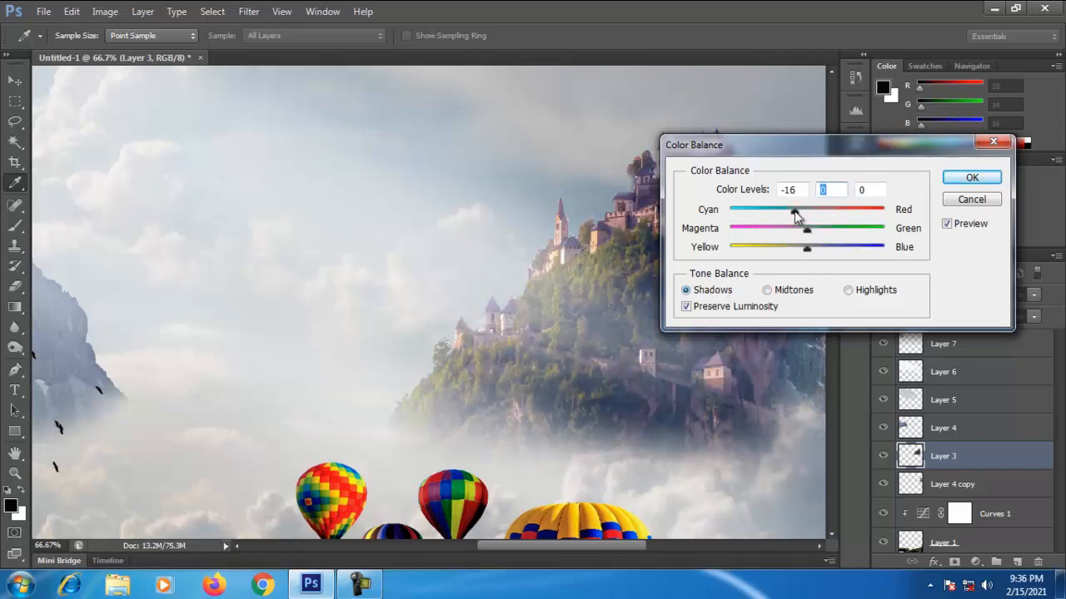
left_click(969, 177)
key("e")
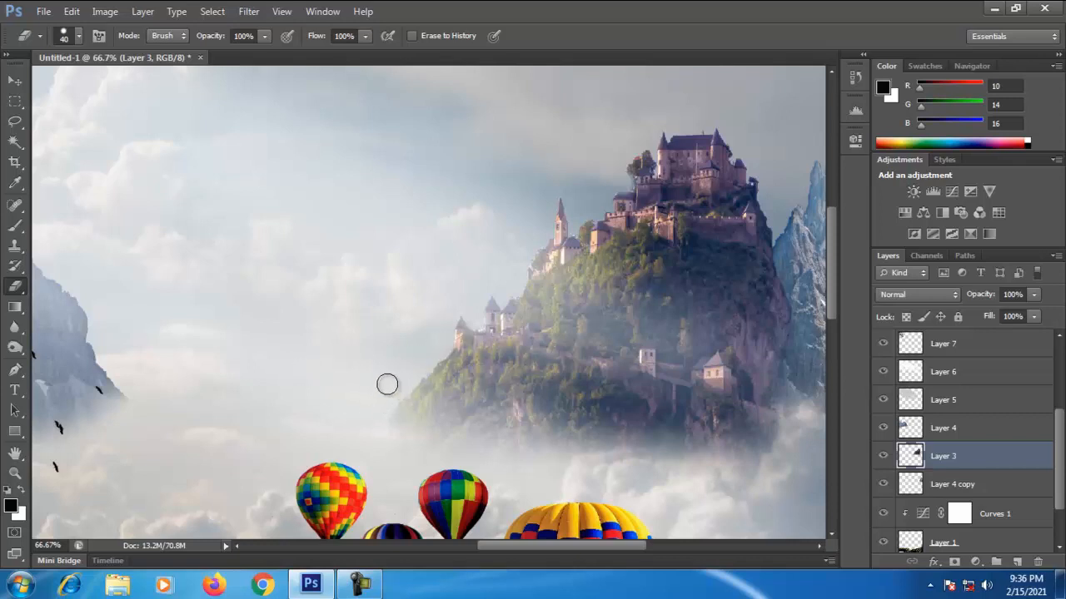
Step: Select the bride's layer, Layer 8, and hide and reshow it to check it against the full composite
scroll(404, 346, "down", 1)
scroll(400, 345, "up", 1)
key("ctrl+minus")
key("ctrl+minus")
key("ctrl+minus")
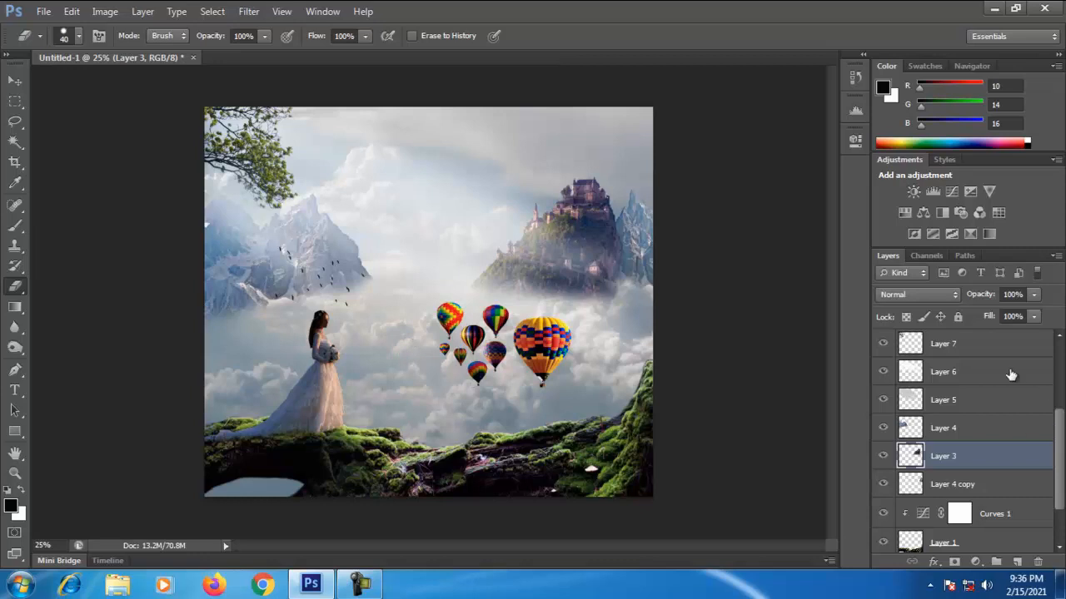
scroll(960, 427, "up", 3)
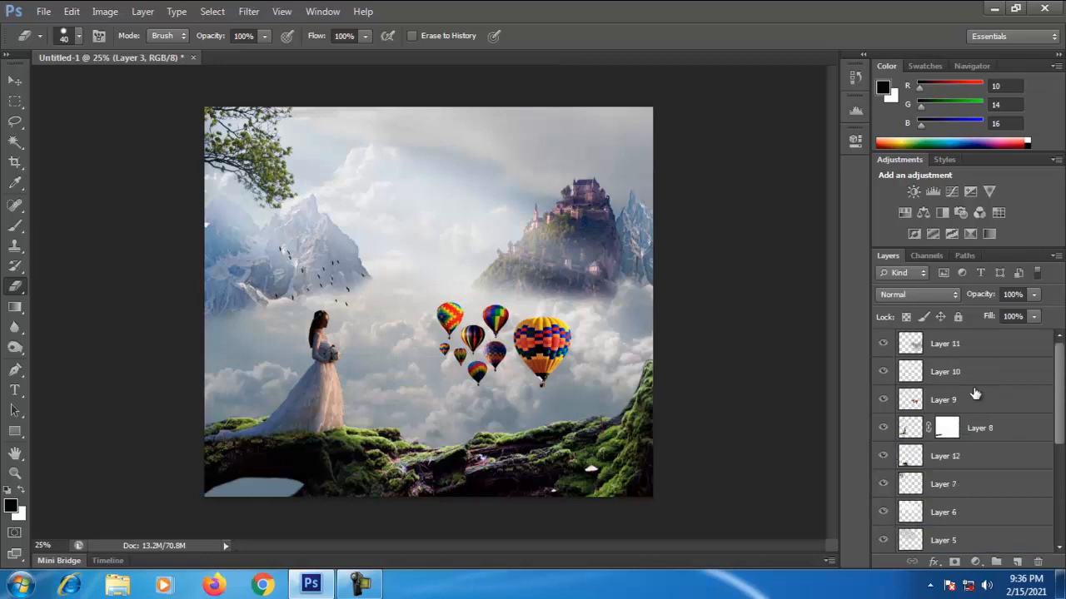
left_click(905, 431)
left_click(883, 428)
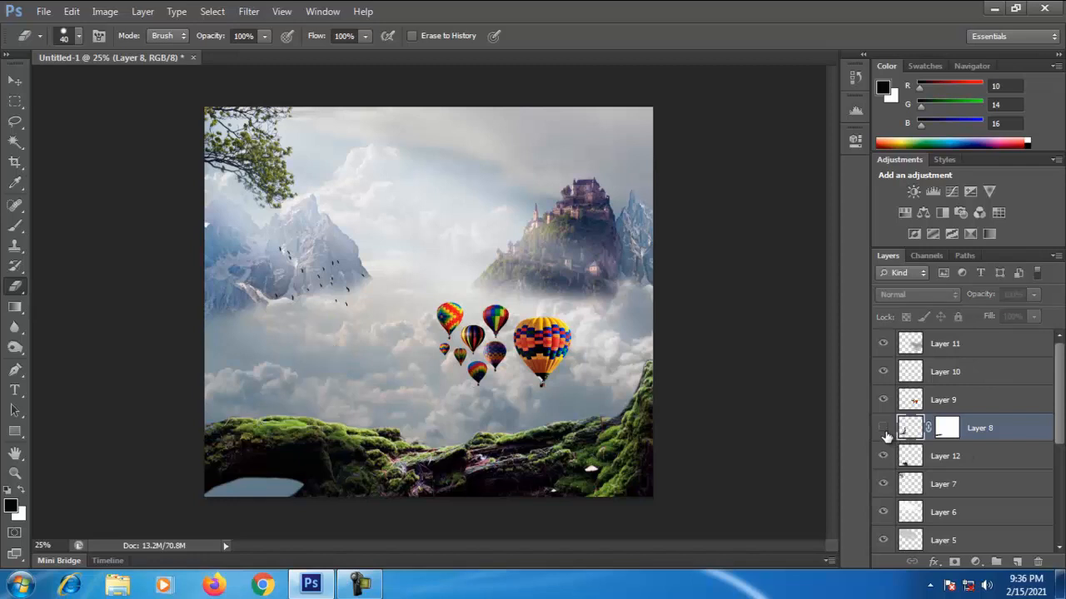
left_click(882, 428)
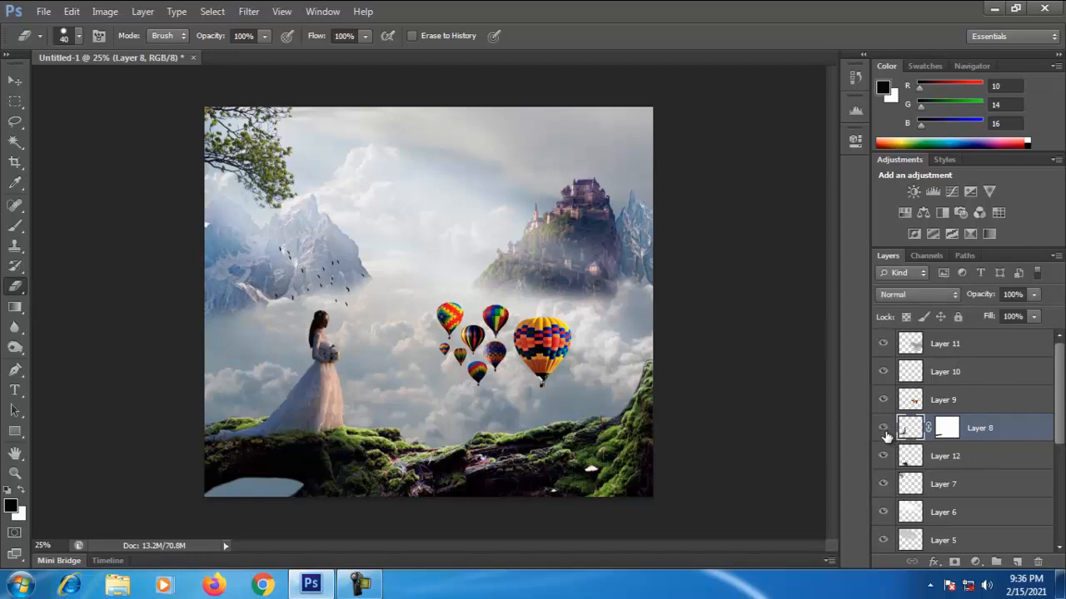
Step: Brighten the bride's layer slightly with Curves by raising the midtones of the RGB channel
left_click(105, 11)
mouse_move(128, 51)
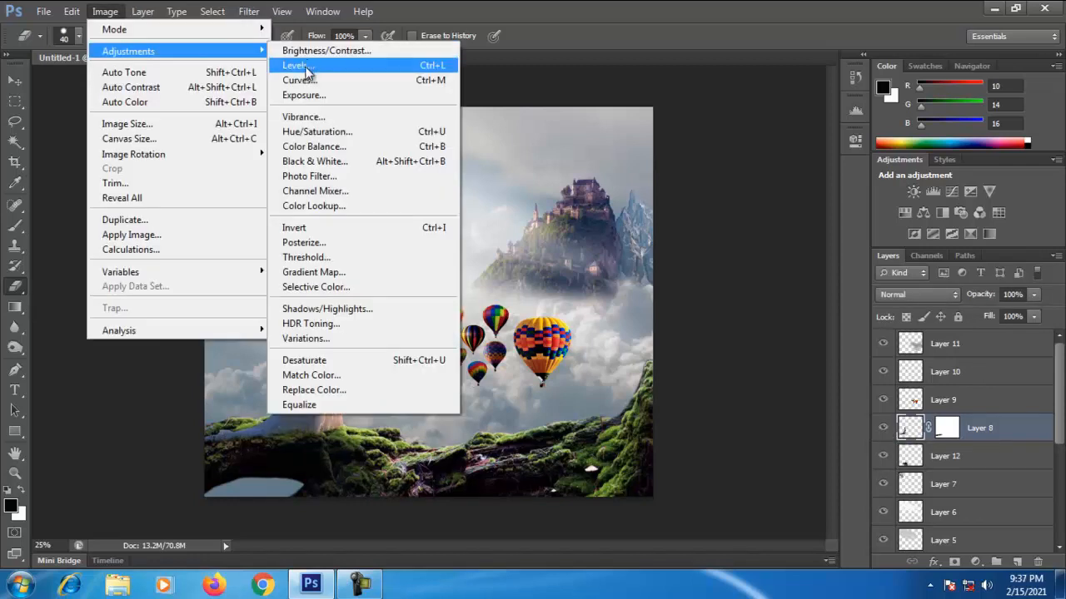
left_click(300, 80)
left_click_drag(506, 221, 506, 206)
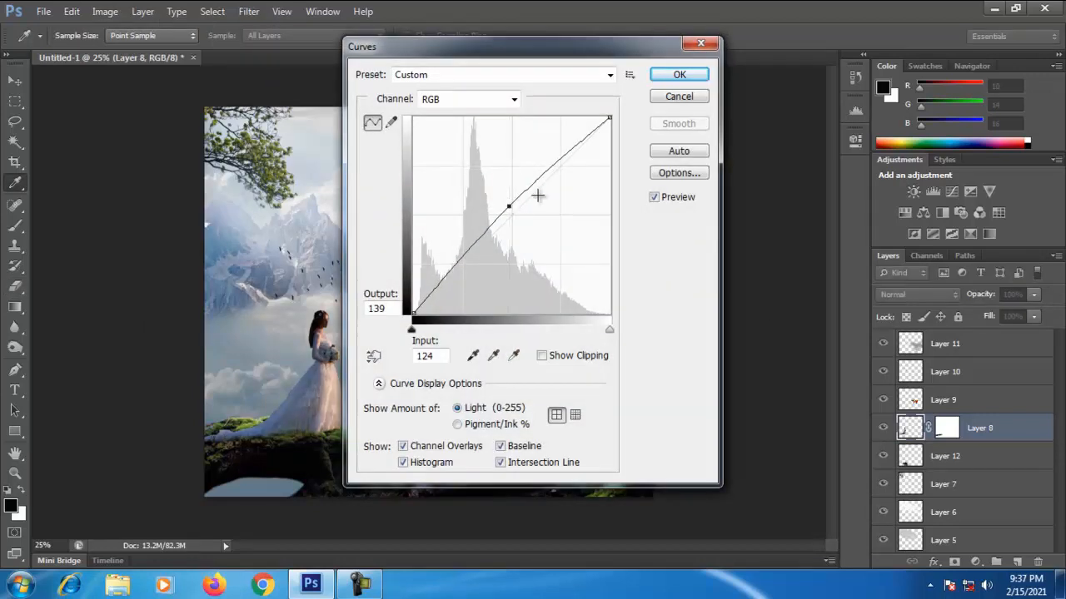
mouse_move(506, 205)
left_mouse_down()
mouse_move(497, 206)
mouse_move(506, 210)
left_mouse_up()
left_click(679, 75)
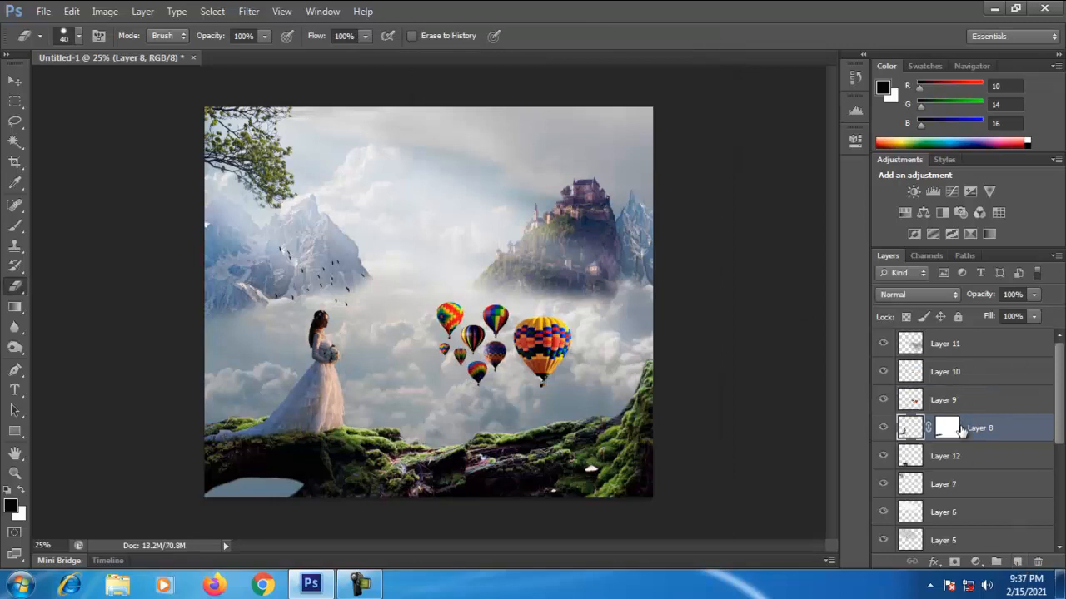
Step: Add a Color Balance adjustment layer above Layer 11 with Midtones at +18 red, +6 green and +2 blue
left_click(953, 343)
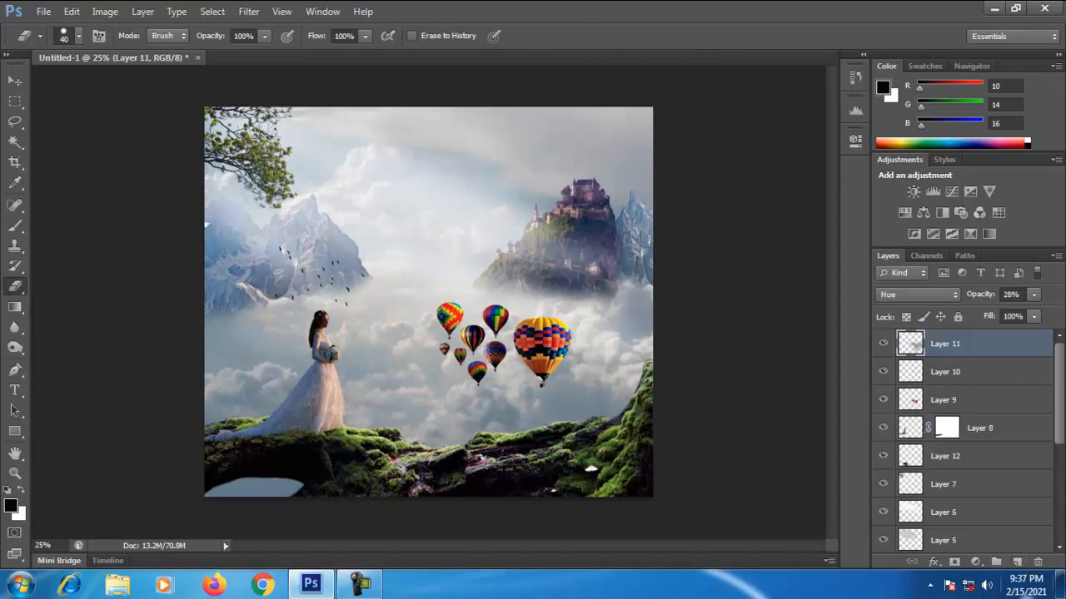
left_click(976, 562)
left_click(967, 392)
left_click_drag(707, 216, 699, 271)
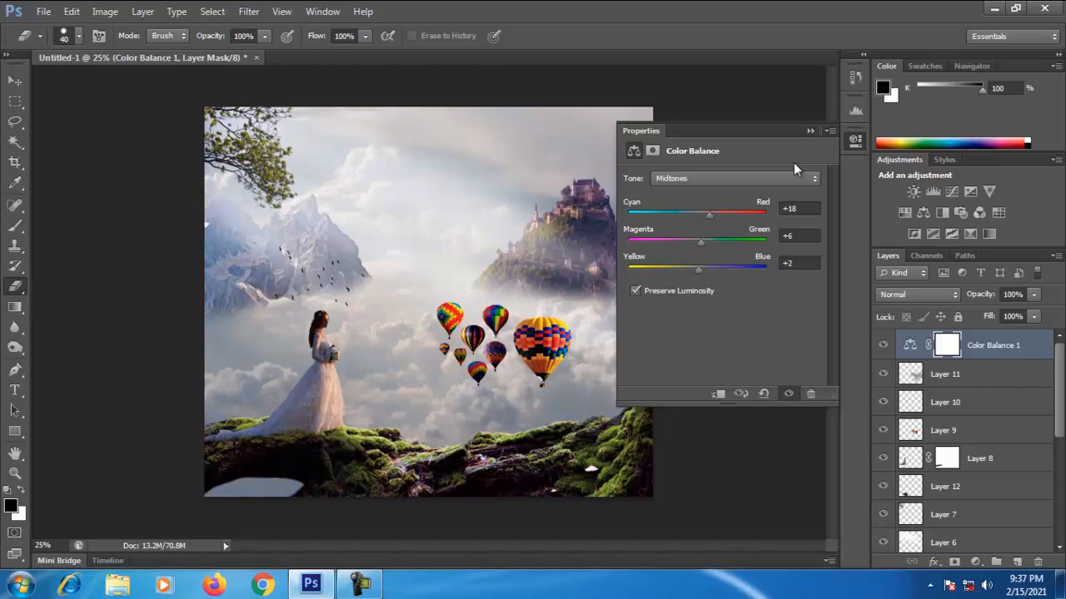
left_click(808, 131)
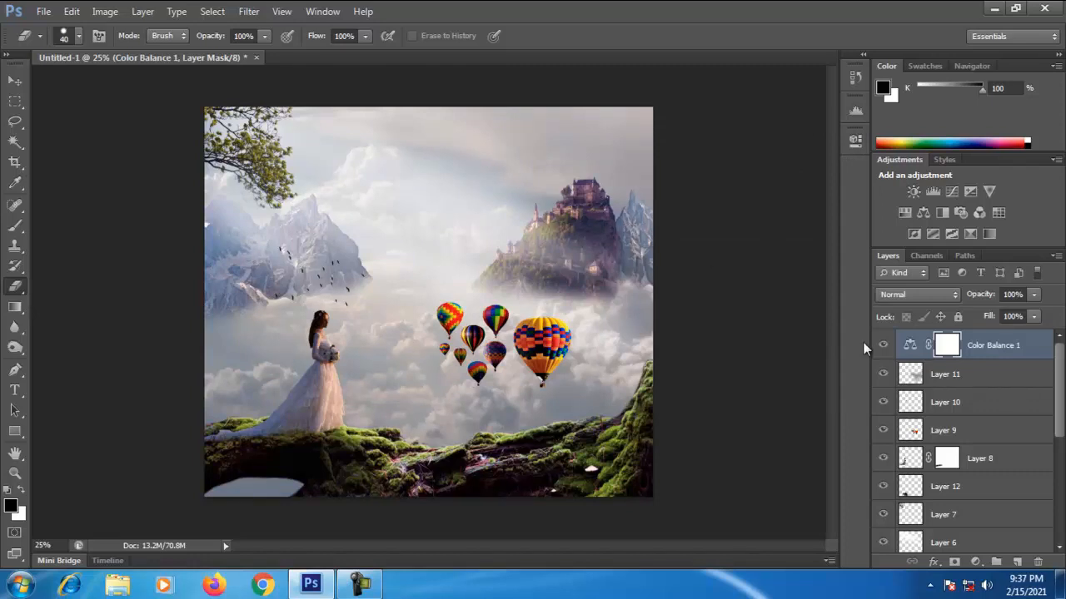
Step: Scale the castle layer down and place it lower in the clouds, just beside the right-hand mountain
scroll(933, 424, "down", 3)
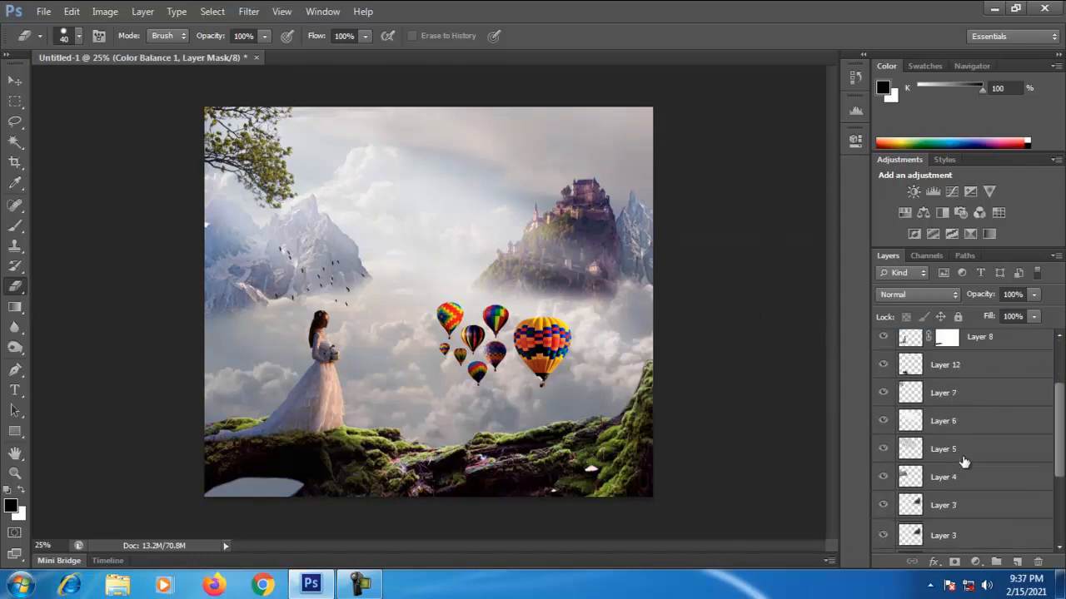
scroll(964, 465, "down", 2)
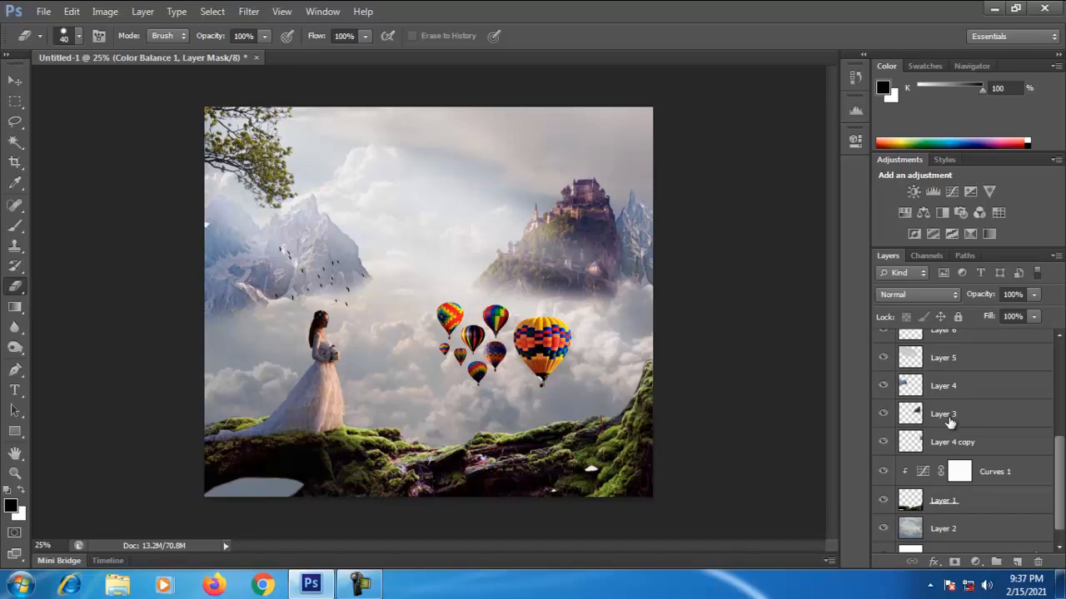
left_click(949, 425)
left_click(15, 80)
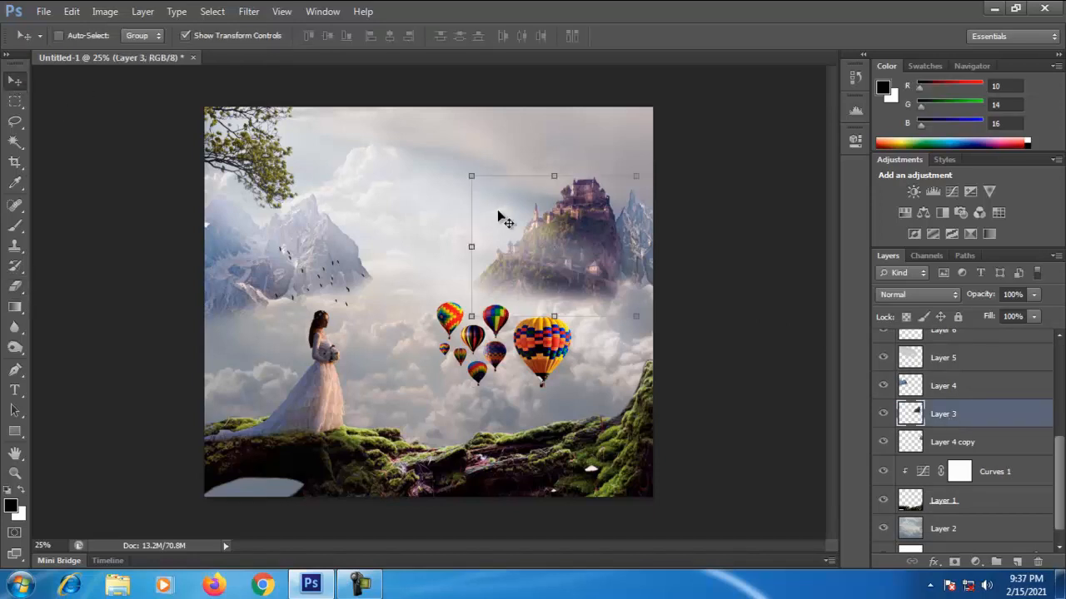
left_click_drag(471, 175, 492, 184)
left_click_drag(563, 255, 568, 255)
left_click_drag(633, 201, 589, 244)
key("Return")
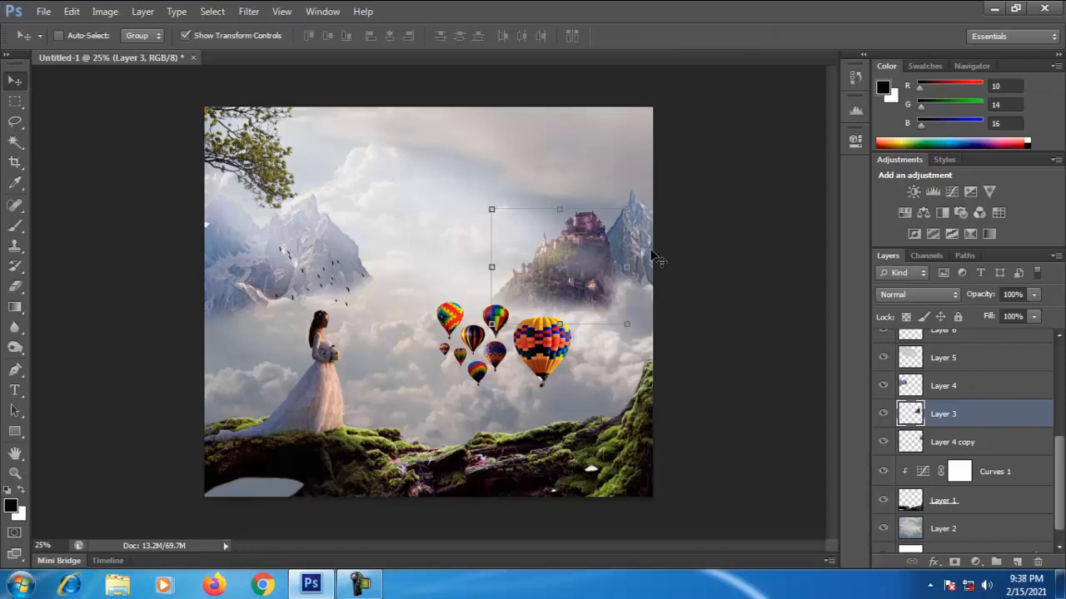
Step: Darken the right-hand mountain on Layer 4 copy with Curves by pulling the RGB midtones down
scroll(975, 374, "up", 3)
scroll(916, 383, "down", 4)
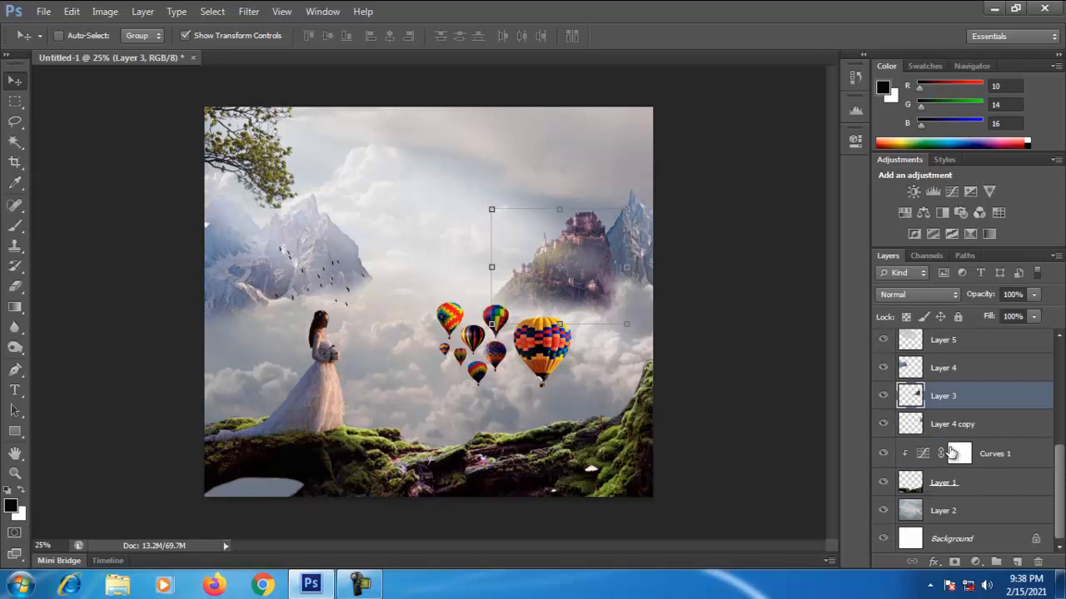
left_click(943, 425)
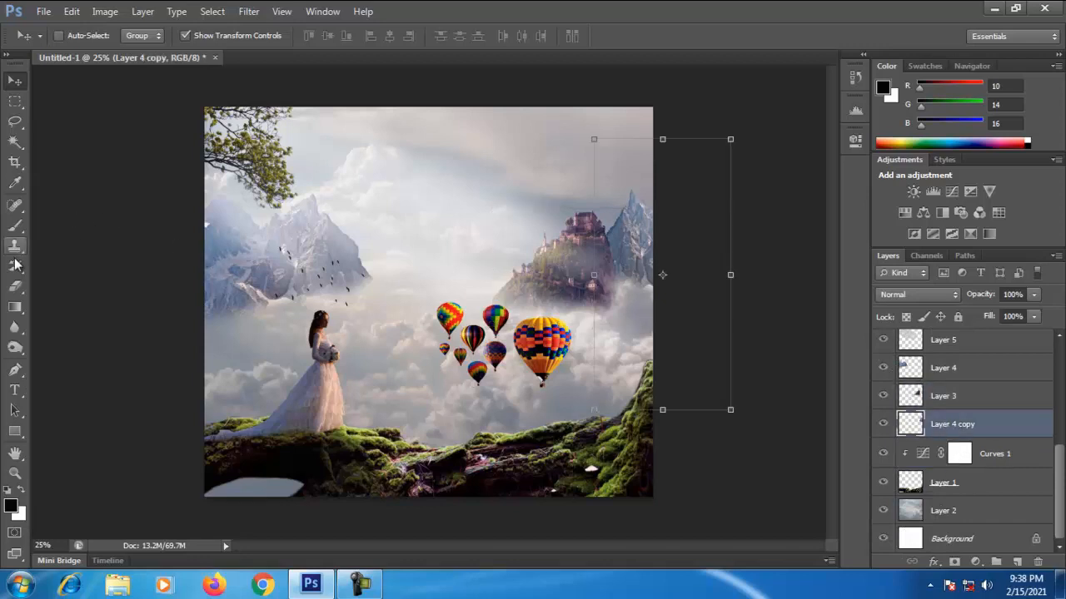
left_click(15, 285)
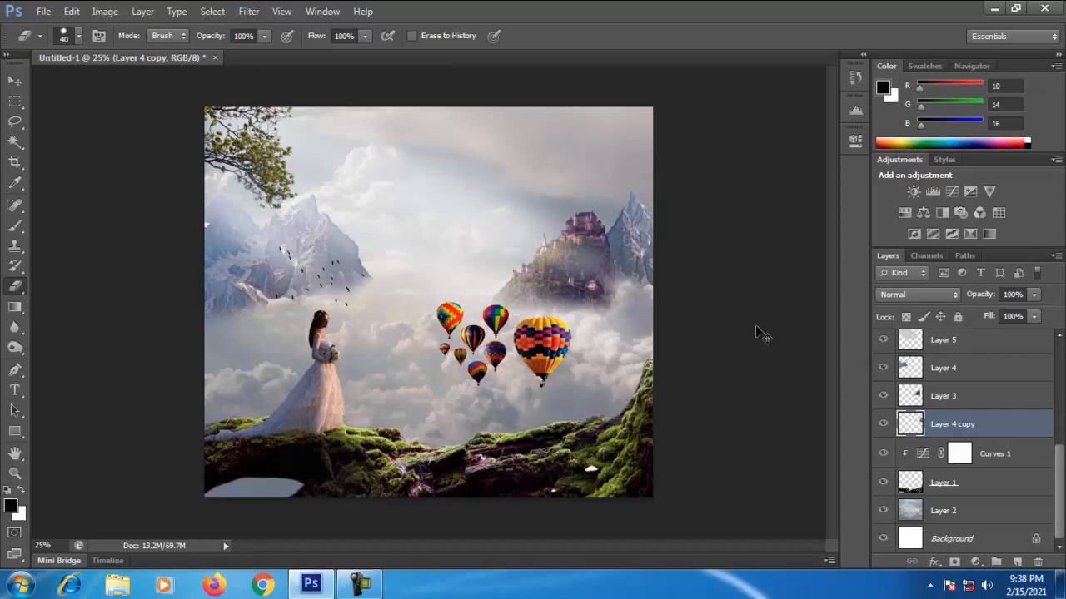
left_click(104, 11)
mouse_move(202, 51)
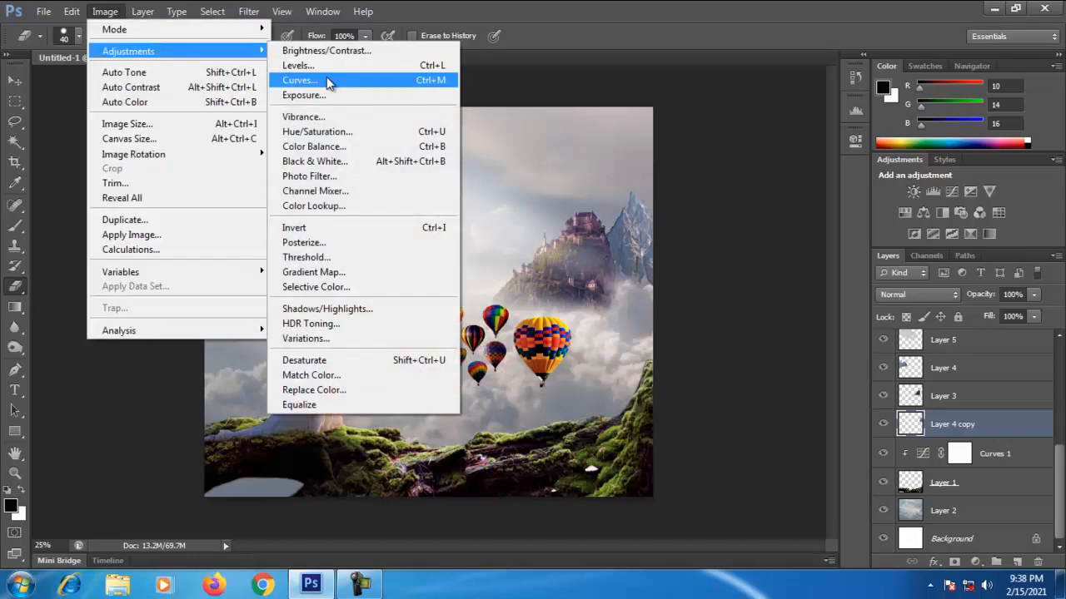
left_click(326, 80)
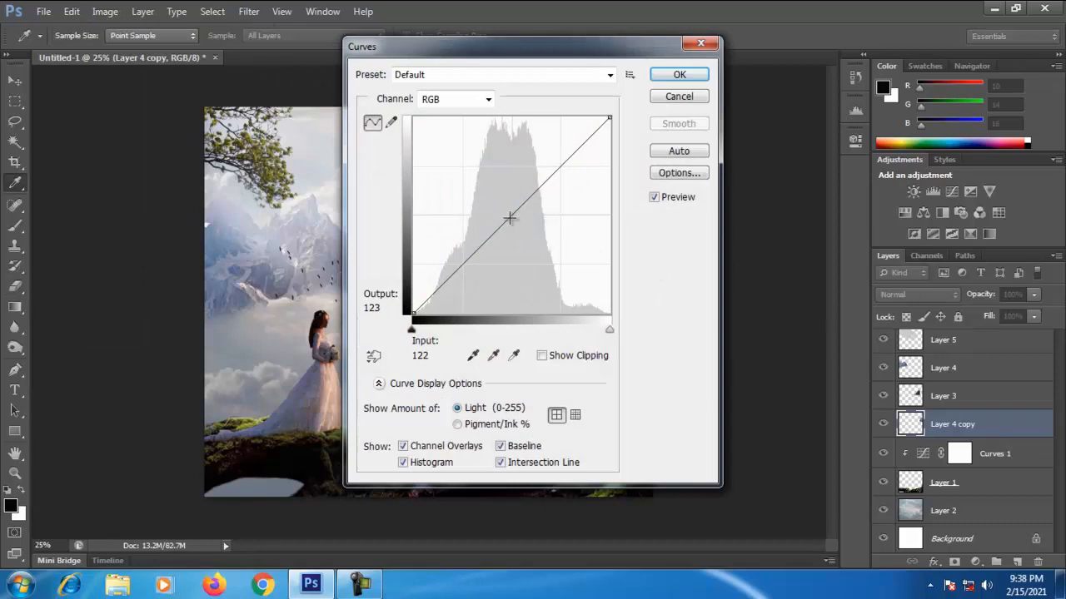
left_click_drag(507, 219, 518, 219)
left_click_drag(535, 48, 876, 90)
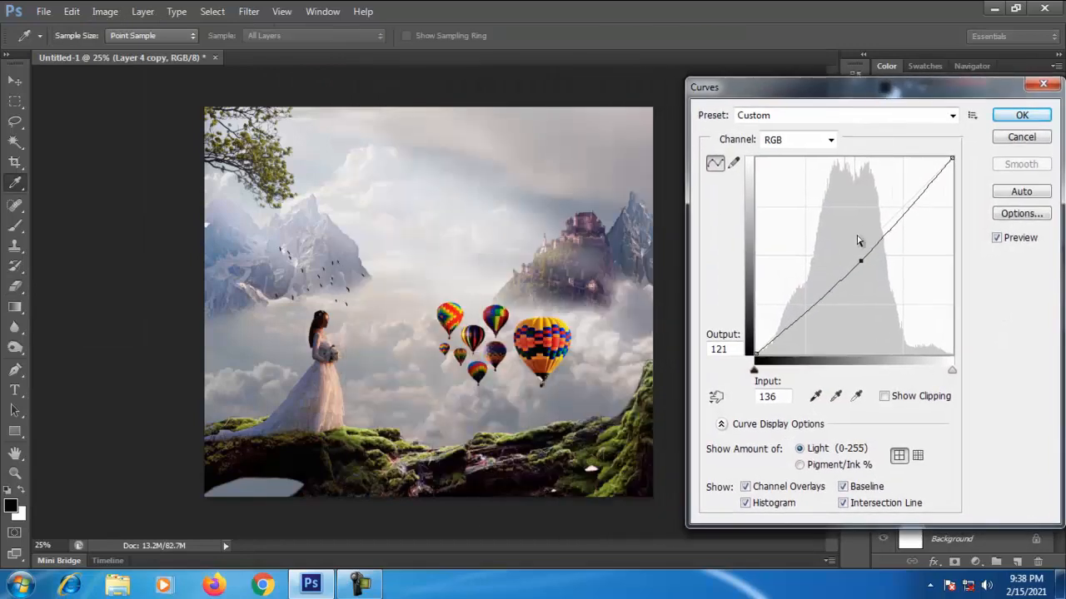
left_click_drag(863, 264, 873, 274)
left_click(1021, 115)
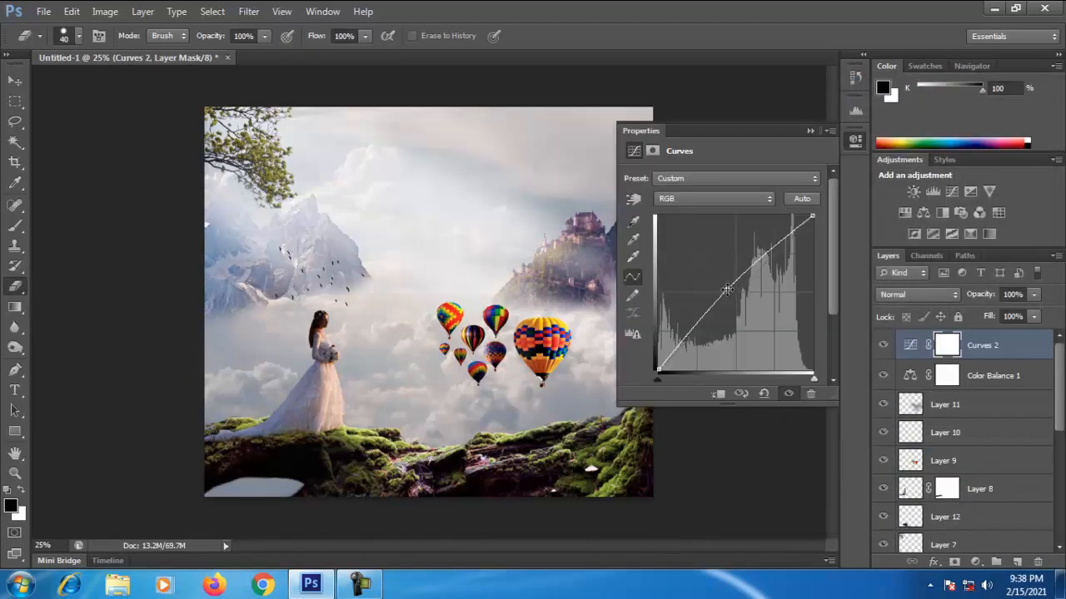
Step: Fine-tune the midpoint of the RGB curve on a Curves adjustment layer above all layers, keeping the image slightly brightened
mouse_move(727, 290)
left_mouse_down()
mouse_move(714, 275)
mouse_move(712, 304)
mouse_move(738, 290)
left_mouse_up()
left_click(809, 131)
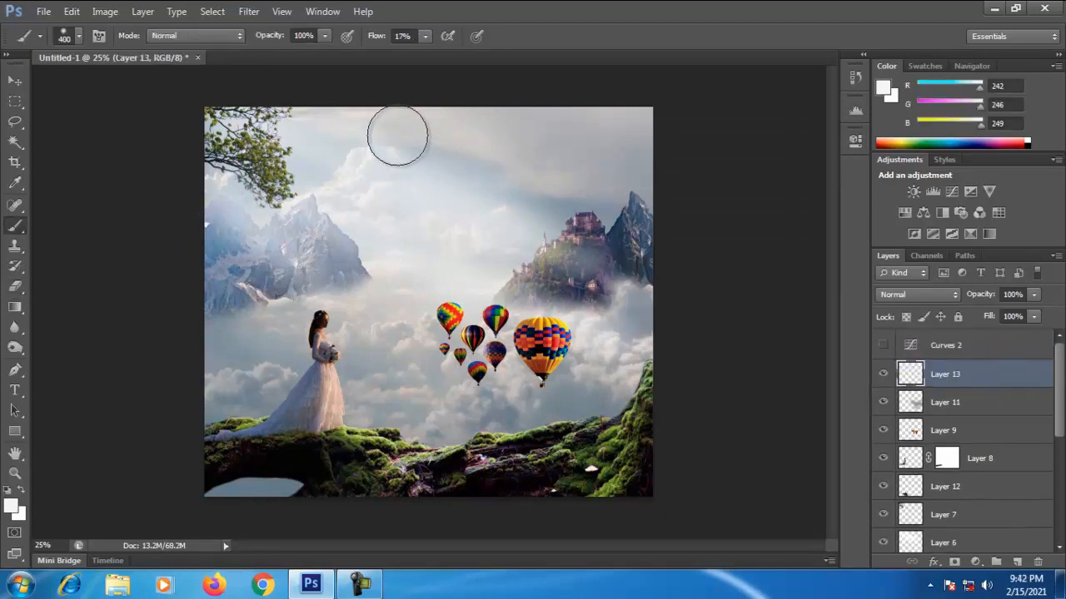
Step: Paint soft near-white haze (RGB 242, 246, 249) over the sky above the castle on Layer 13, at 400 px and 17% flow
left_click_drag(447, 157, 642, 227)
left_click_drag(466, 130, 646, 176)
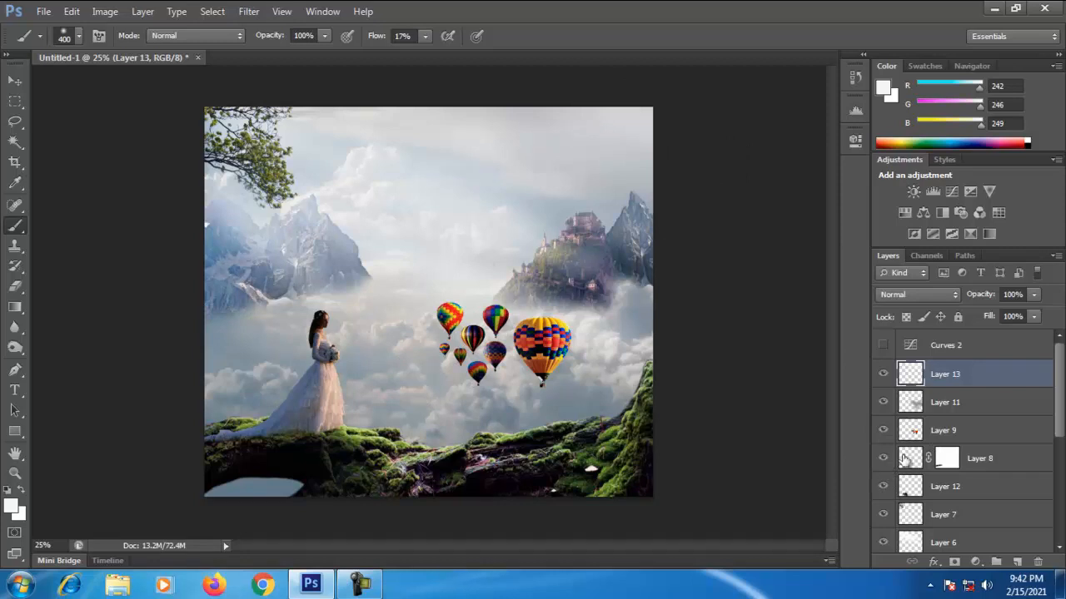
Step: Create a new layer clipped to the mossy log's Layer 1 and reset the foreground color to black
left_click(941, 411)
scroll(941, 411, "down", 5)
left_click(944, 483)
left_click(1018, 562)
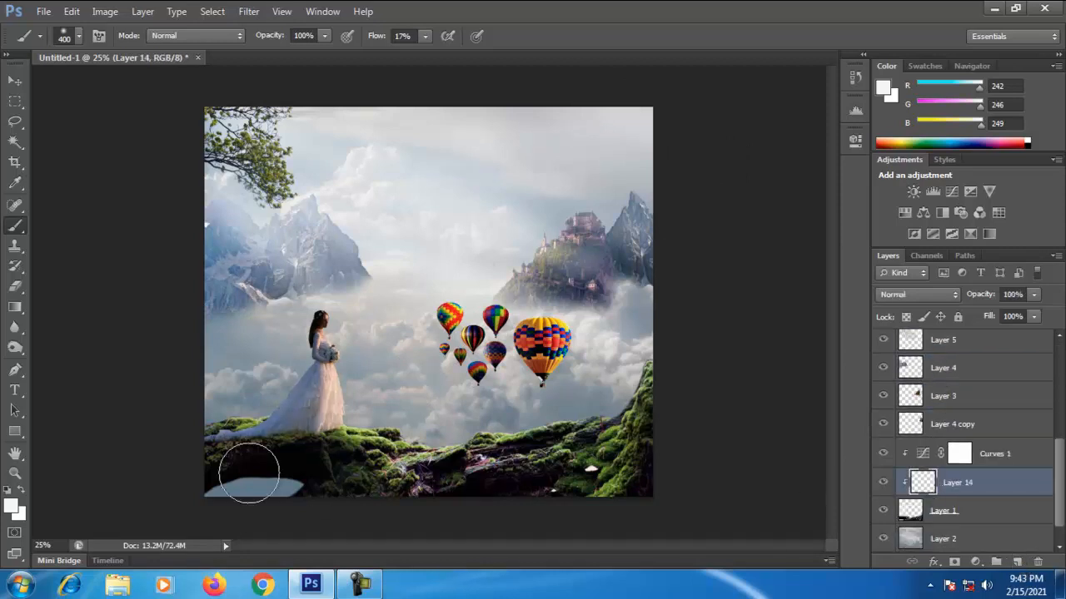
key("d")
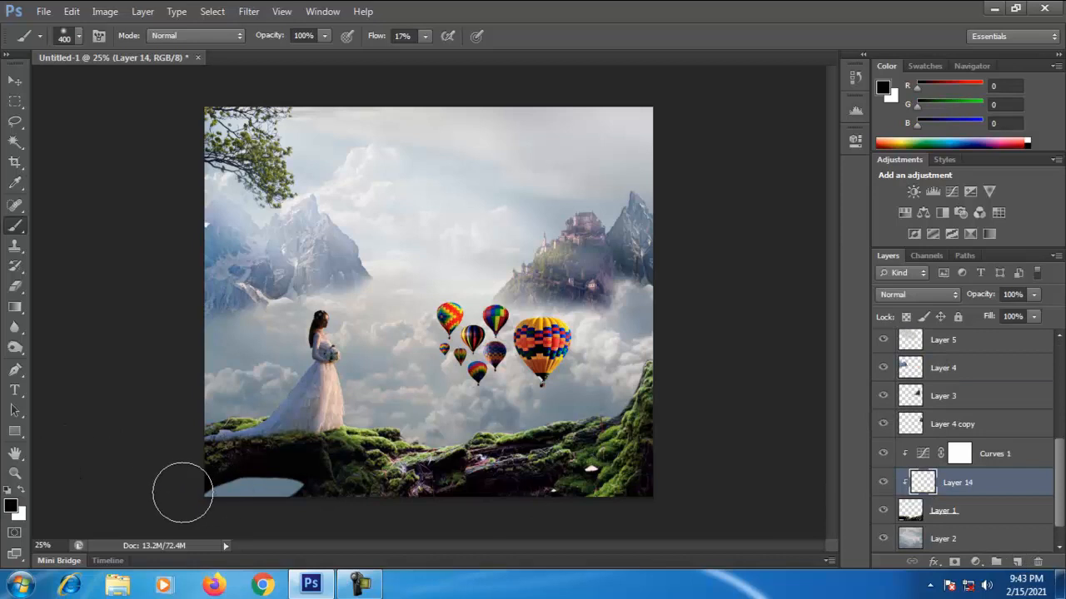
Step: Paint soft black shading along the mossy log's lower edge on Layer 14 and move that layer above Curves 1
mouse_move(577, 497)
left_mouse_down()
mouse_move(683, 478)
mouse_move(142, 492)
mouse_move(750, 497)
left_mouse_up()
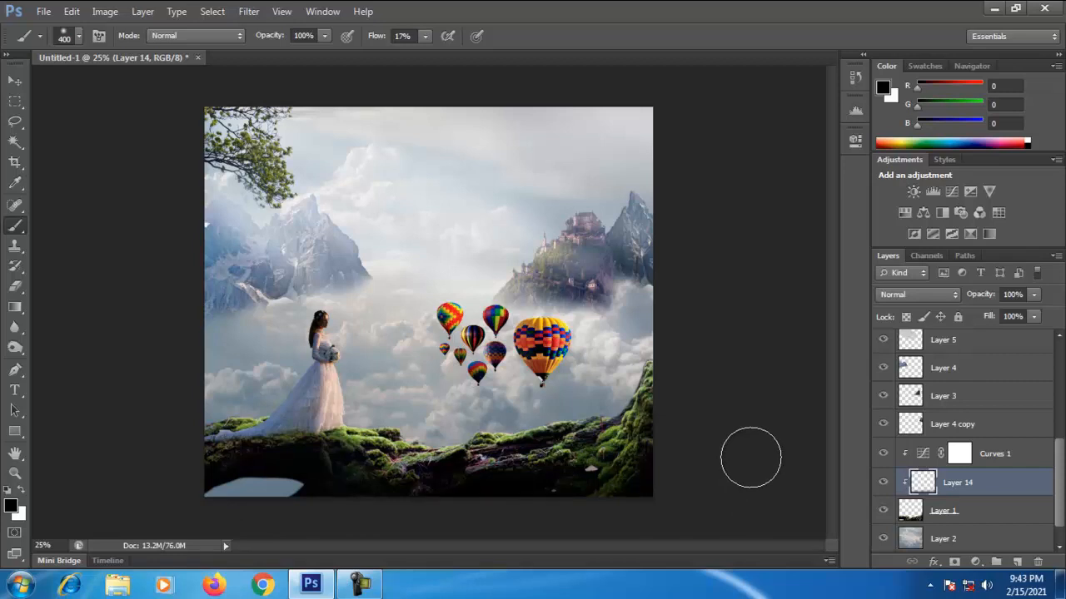
left_click_drag(975, 479, 982, 448)
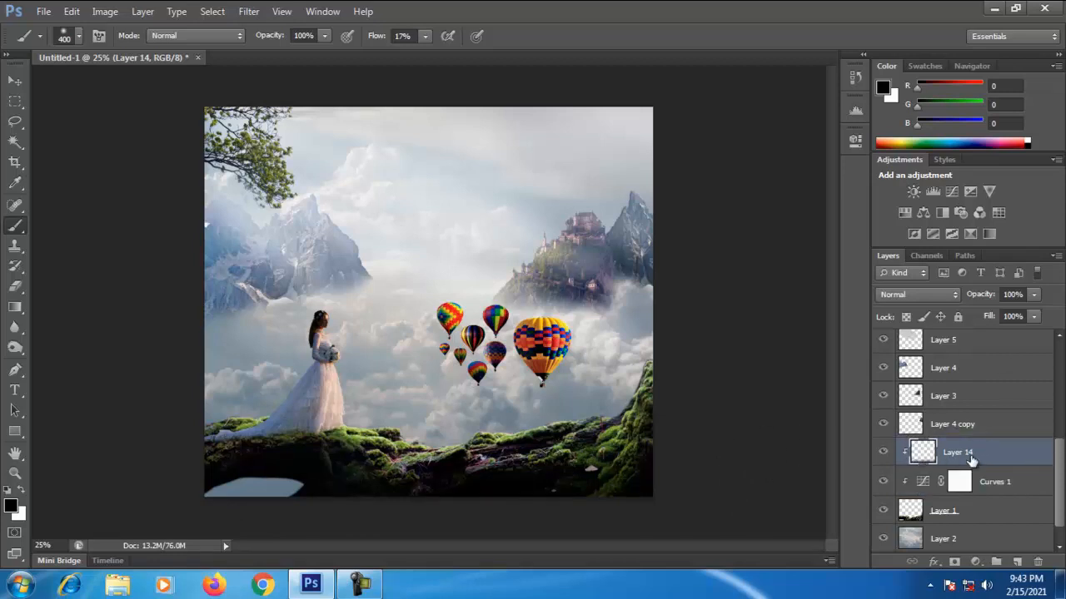
left_click_drag(579, 466, 468, 484)
Step: Add the mushroom cluster to the composite and position it on the mossy log below the large balloon
left_click(43, 11)
left_click(52, 41)
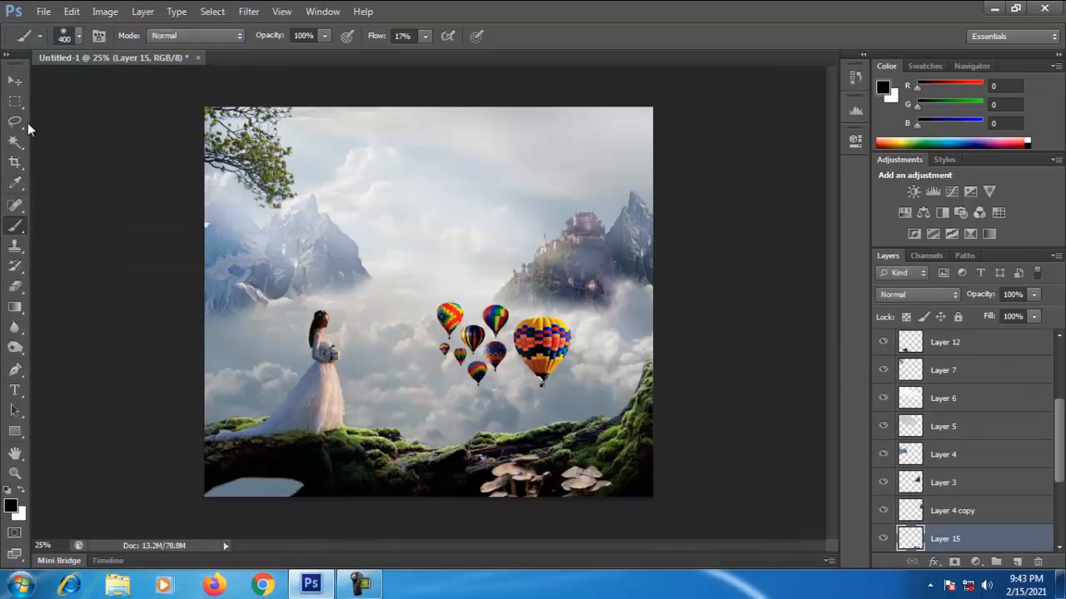
left_click(15, 81)
left_click_drag(546, 405, 556, 427)
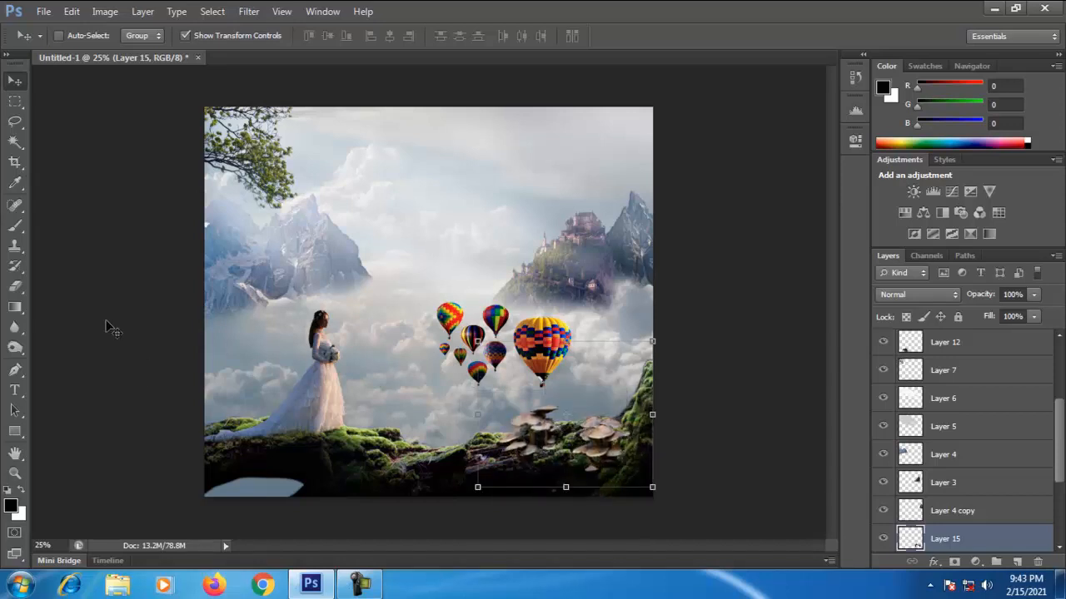
Step: Blend the mushrooms' base on Layer 15 into the log using the Eraser at 90 px
left_click(16, 286)
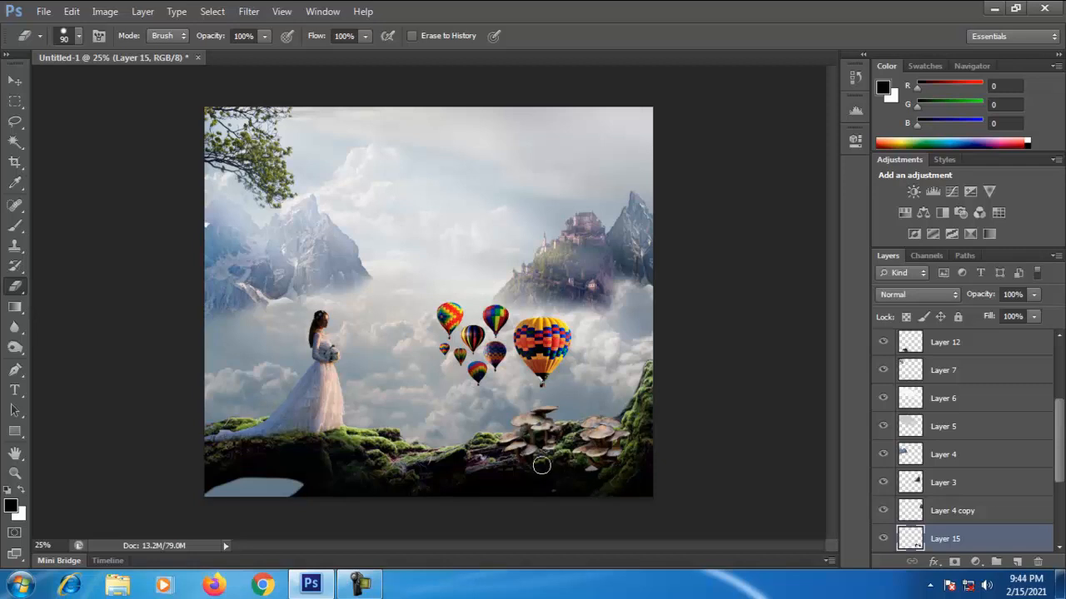
left_click(78, 36)
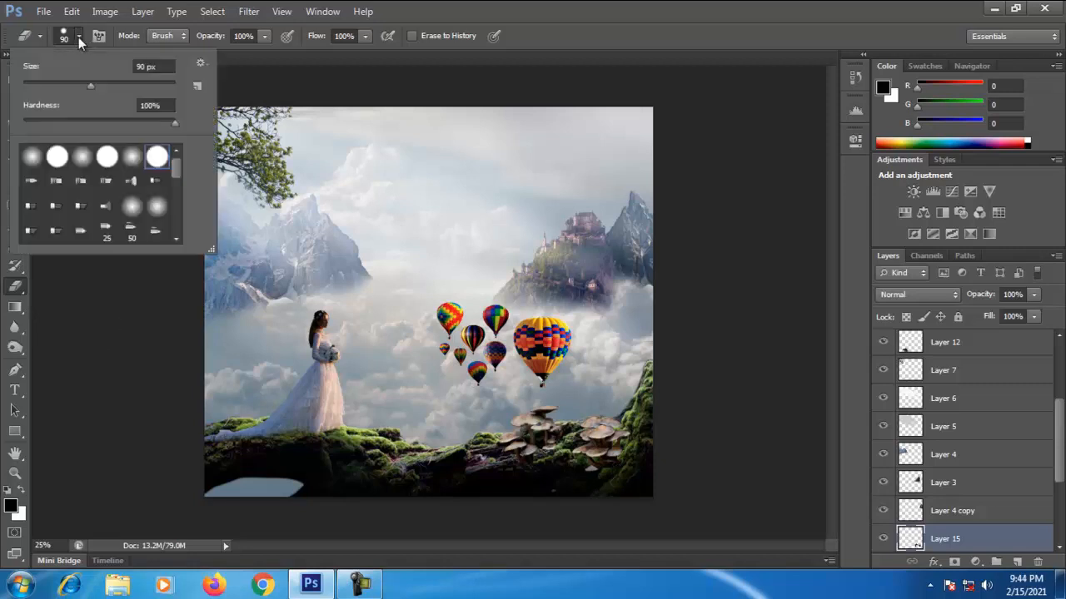
left_click(614, 472)
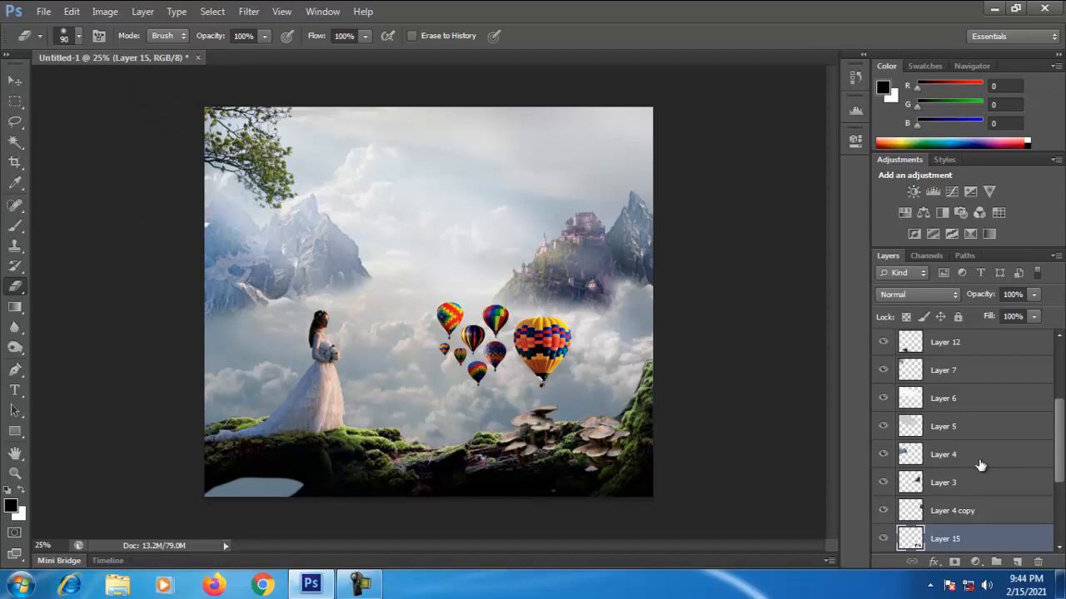
Step: Create a layer above Layer 4 copy, paint black shading over the log's lower edge at 400 px and 17% flow, and compare with it hidden
left_click(968, 511)
left_click(1017, 561)
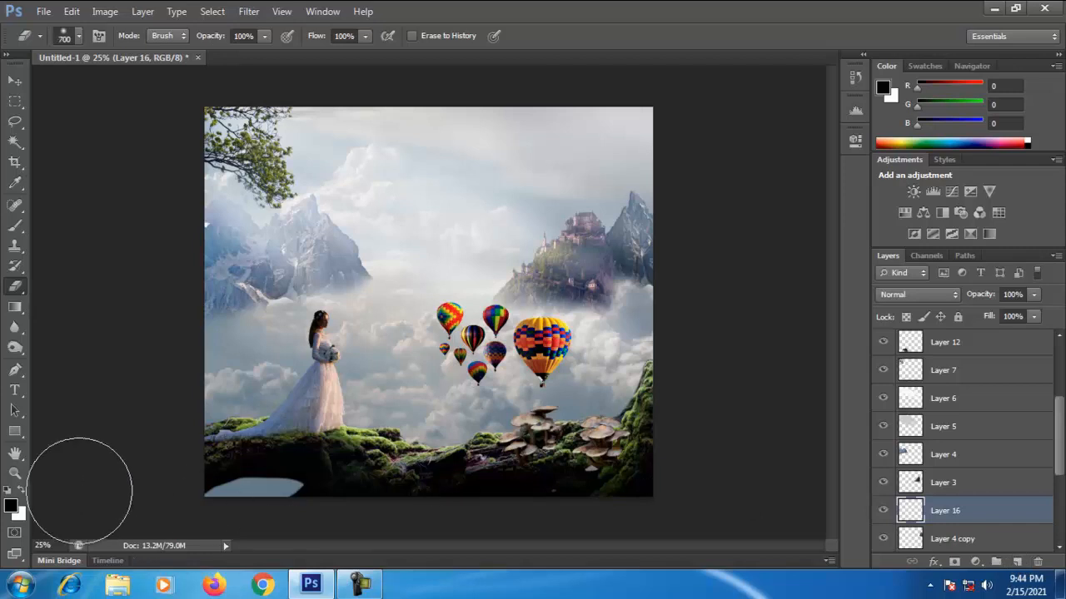
left_click(15, 225)
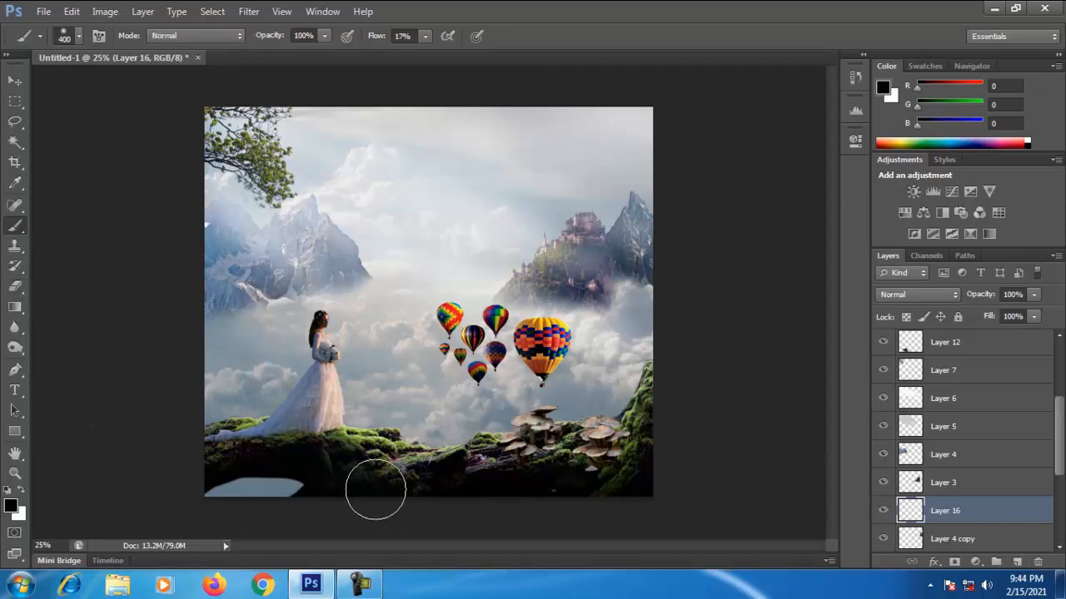
scroll(973, 516, "down", 1)
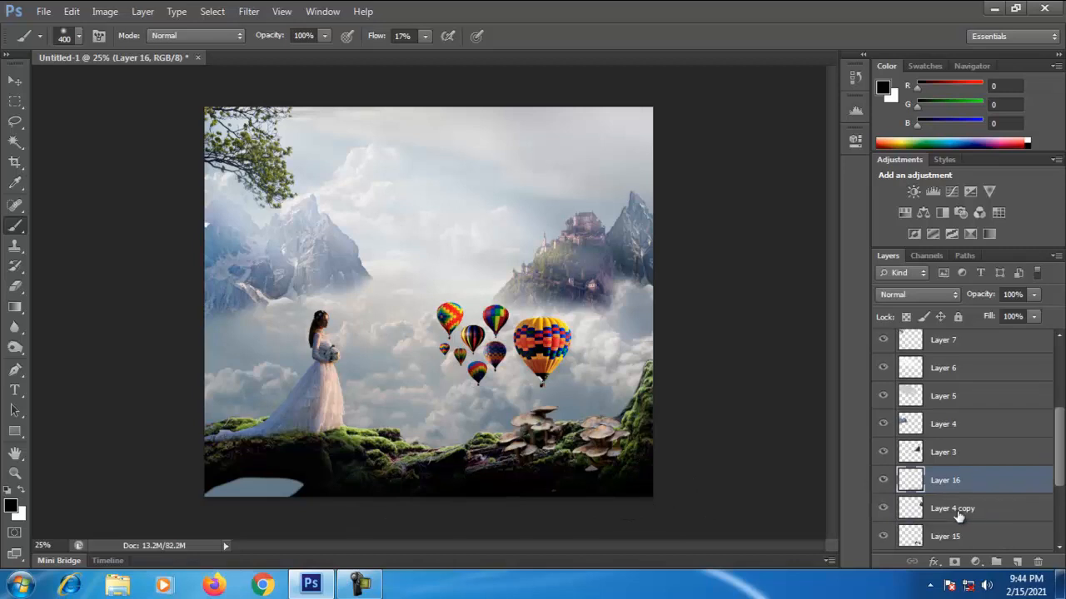
left_click(883, 480)
left_click(883, 480)
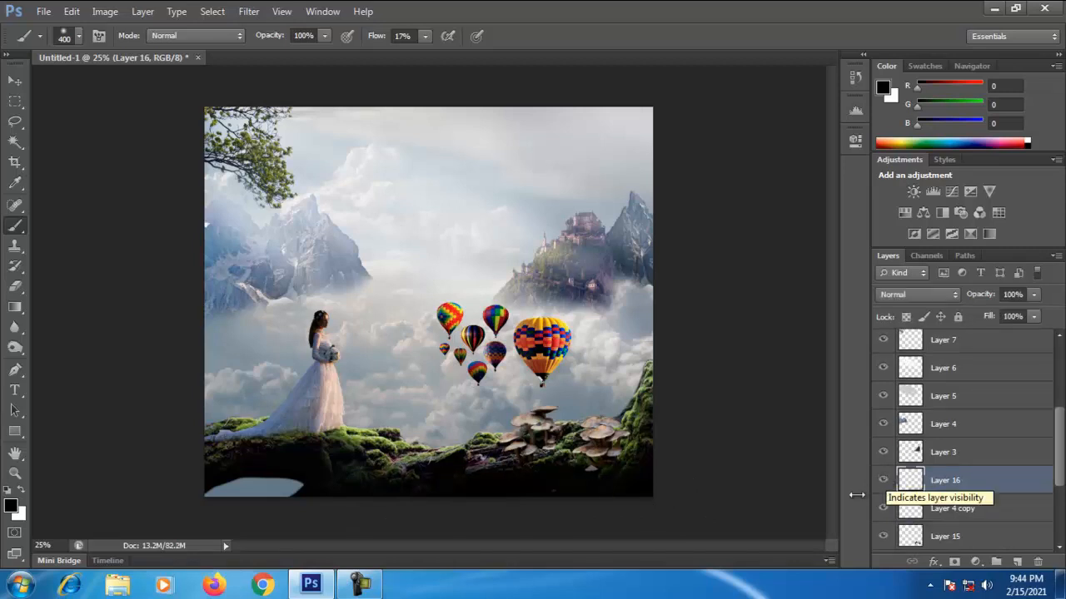
Step: Deepen the black shading along the log's bottom edge on Layer 16, undoing unsuitable strokes
left_click_drag(647, 445, 290, 438)
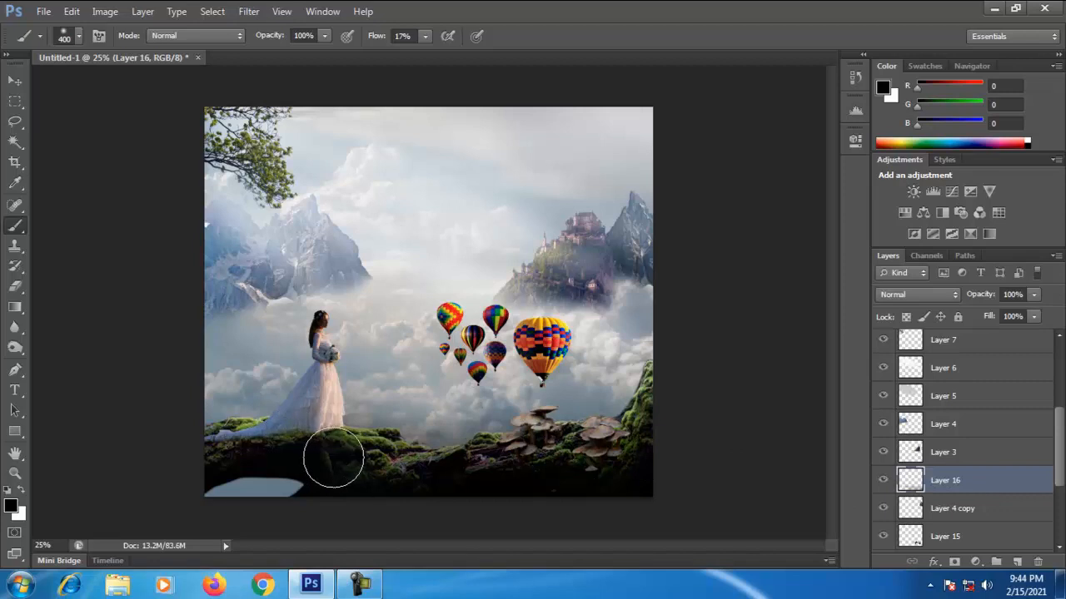
key("ctrl+z")
mouse_move(288, 481)
left_mouse_down()
mouse_move(678, 476)
mouse_move(734, 496)
left_mouse_up()
key("ctrl+z")
left_click_drag(354, 495, 716, 452)
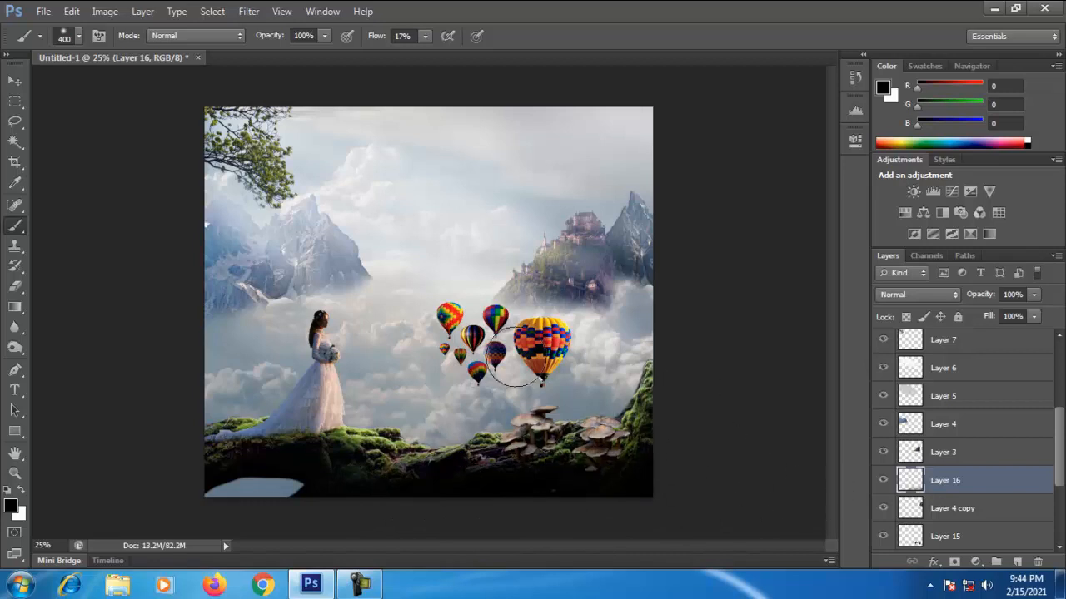
Step: Add a Color Balance adjustment above all layers with midtones at Magenta/Green +30 and Yellow/Blue +18, shifting Cyan/Red slightly toward red
scroll(979, 423, "up", 4)
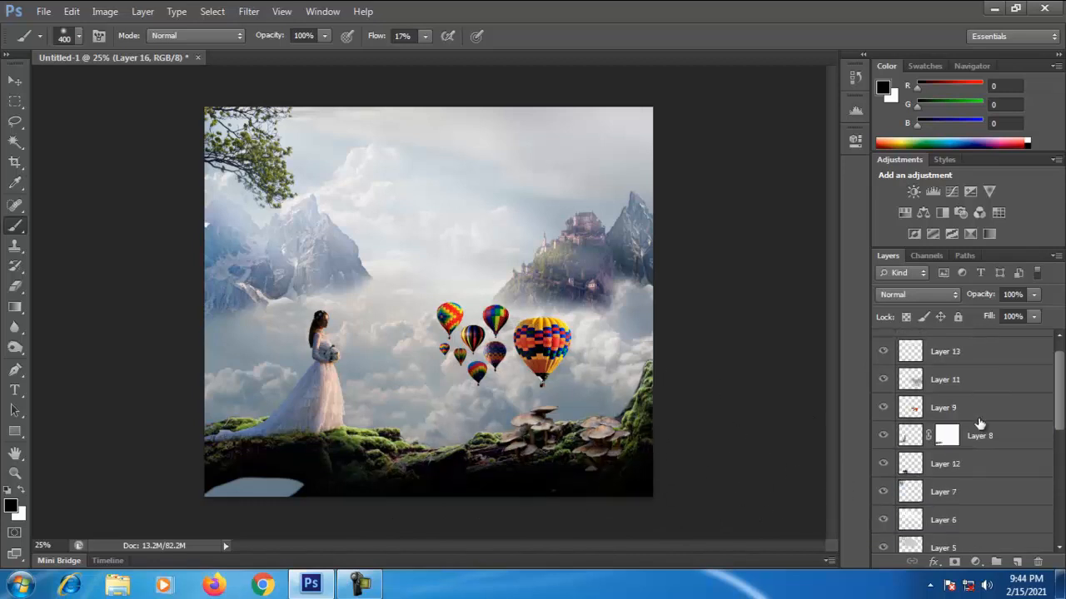
scroll(978, 424, "up", 3)
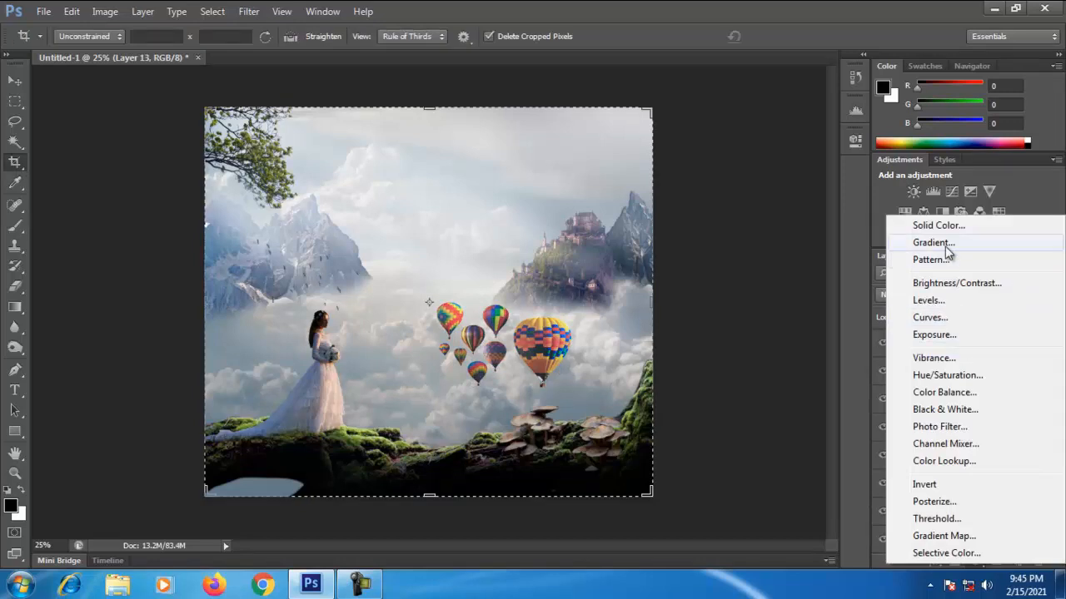
left_click(947, 392)
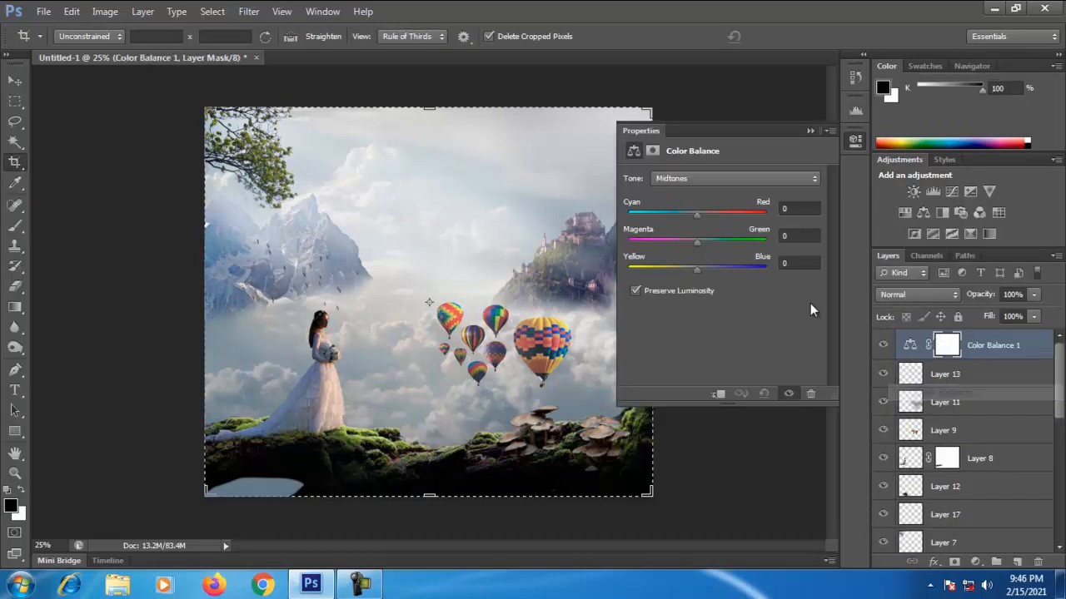
left_click_drag(721, 270, 711, 240)
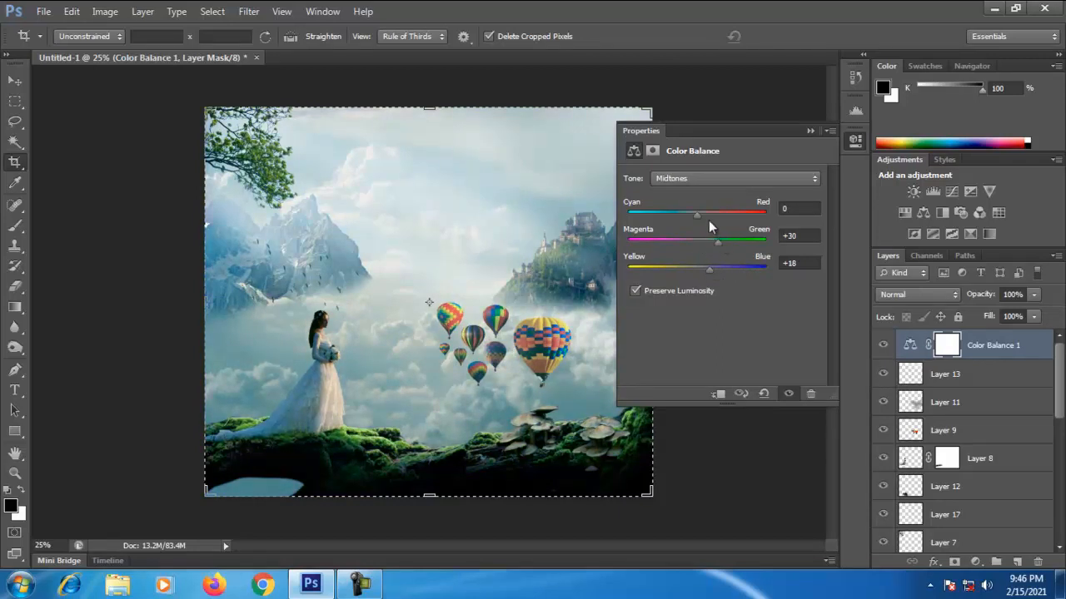
left_click_drag(696, 213, 707, 213)
left_click(810, 131)
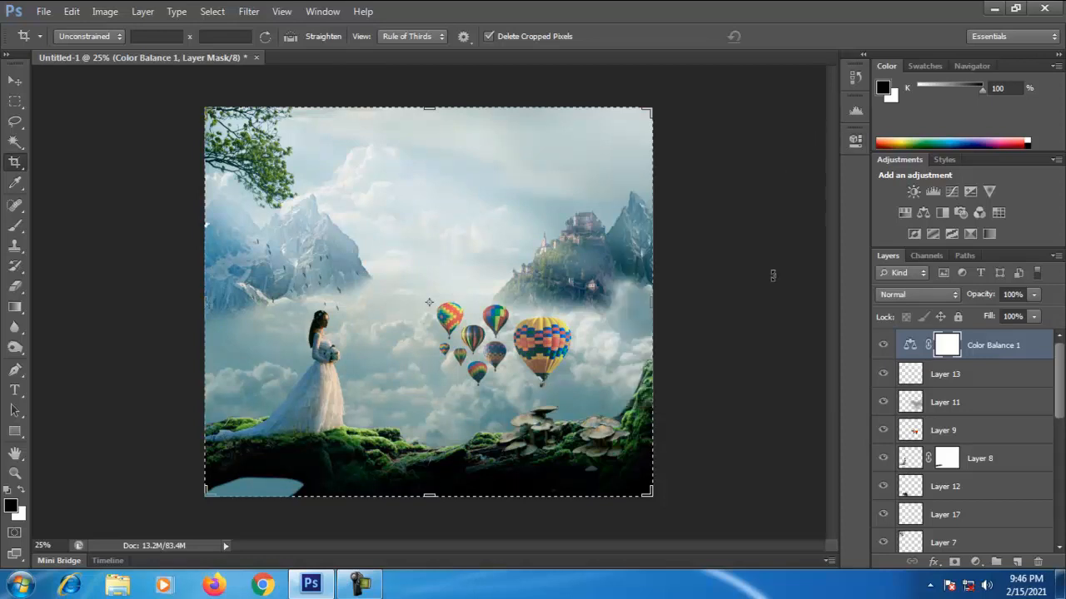
Step: Examine the color-graded composite at 66.67% zoom, from the sky and castle down to the log and mushrooms
key("ctrl+plus")
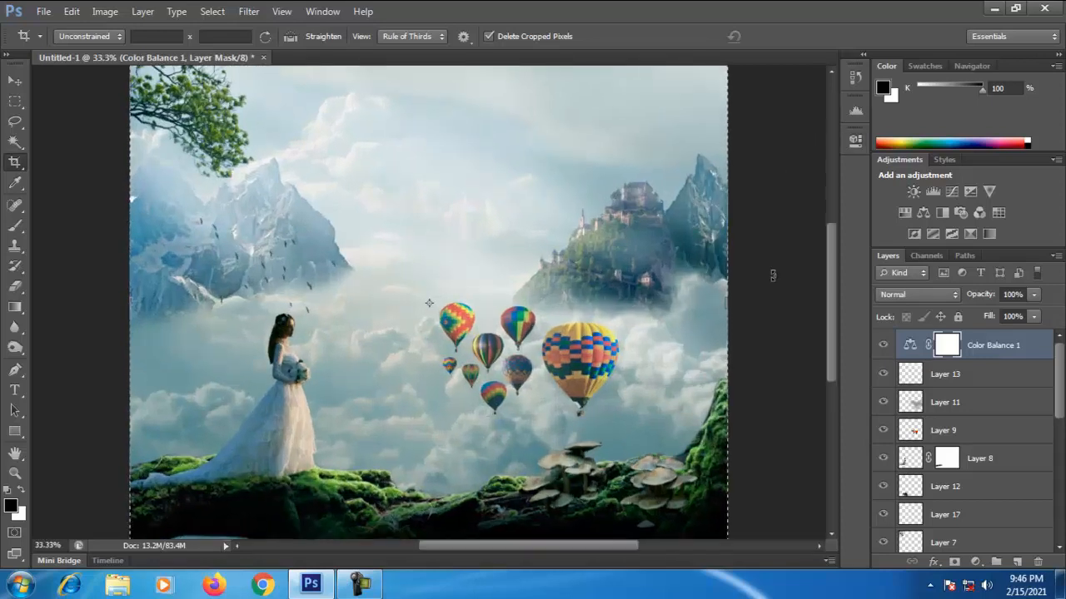
key("ctrl+plus")
key("ctrl+plus")
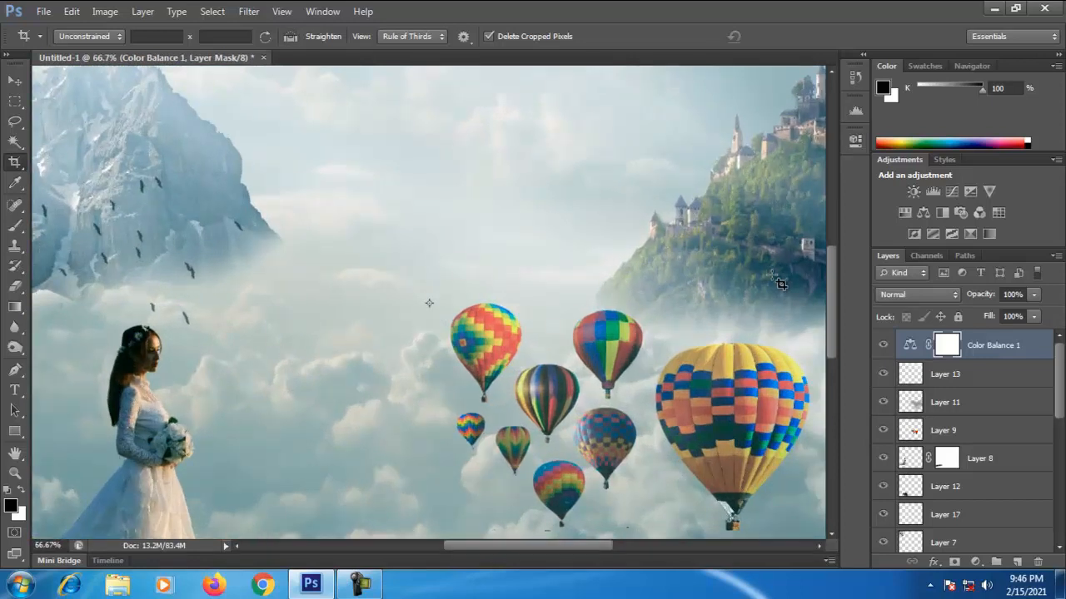
scroll(777, 299, "up", 5)
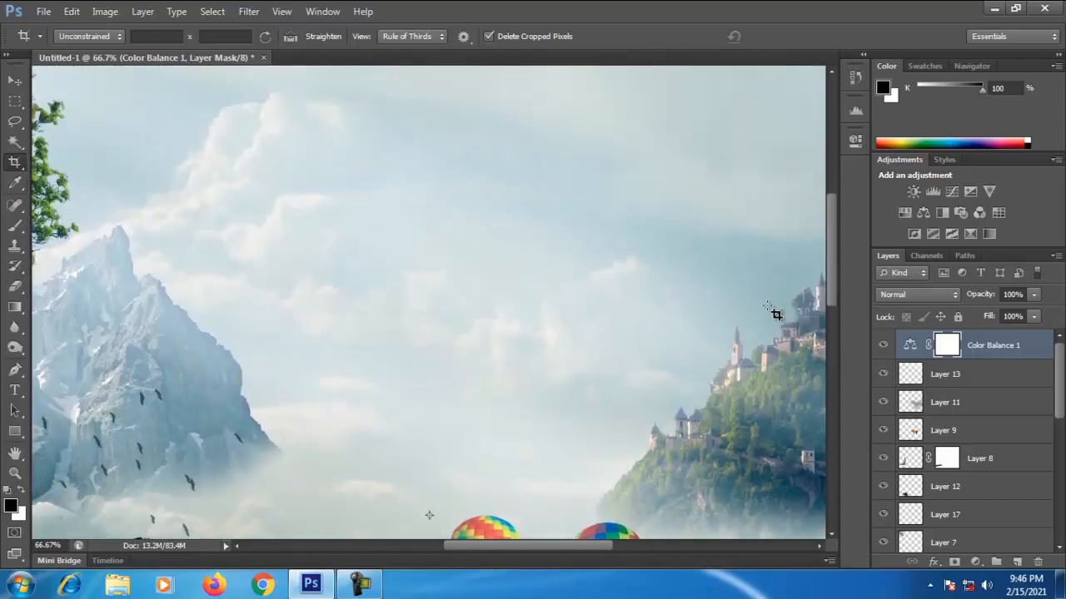
scroll(776, 314, "up", 1)
scroll(779, 316, "down", 4)
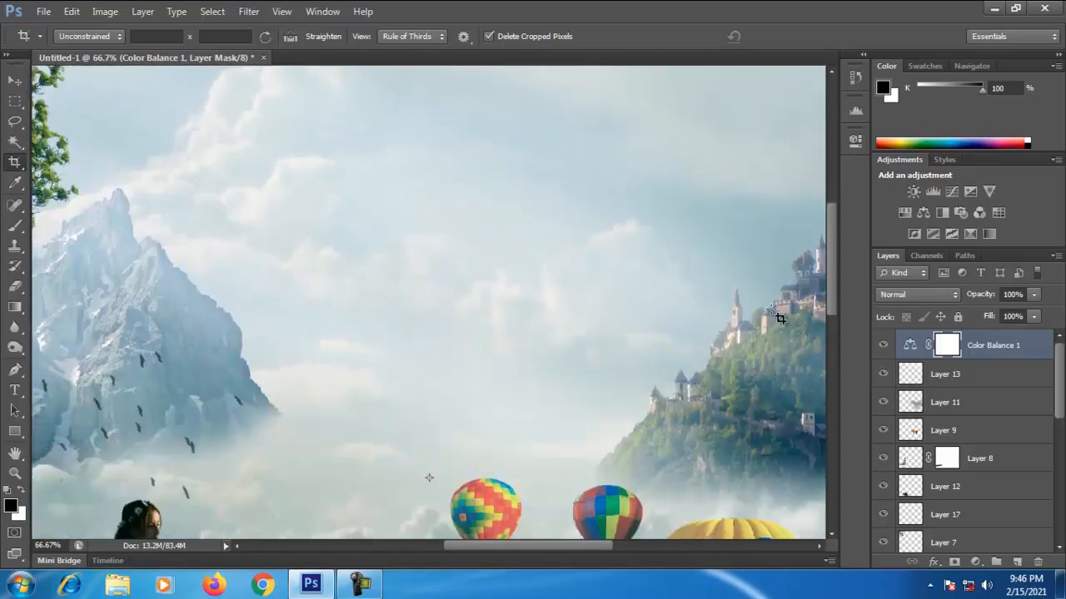
scroll(778, 317, "down", 10)
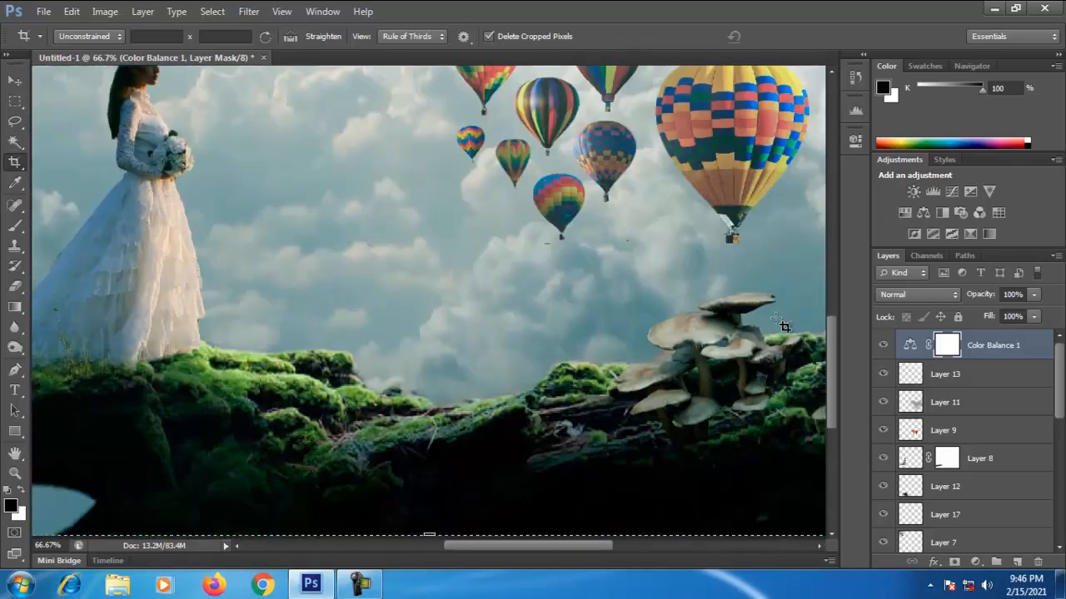